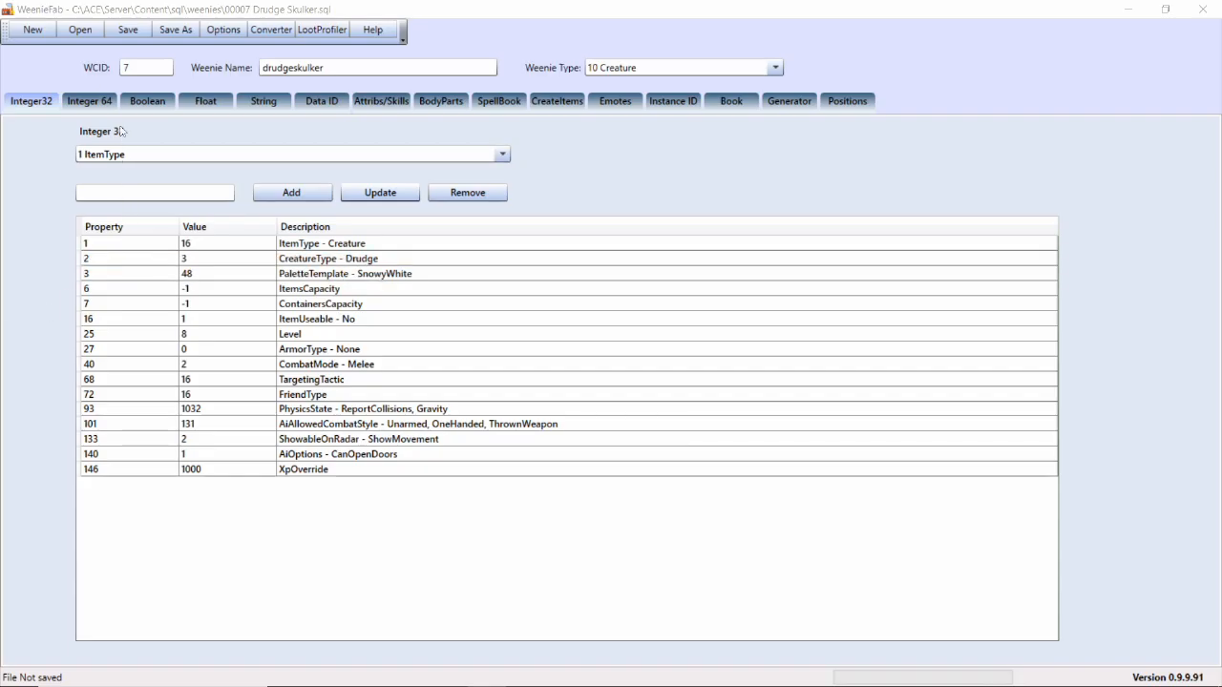
left_click_drag(130, 64, 123, 64)
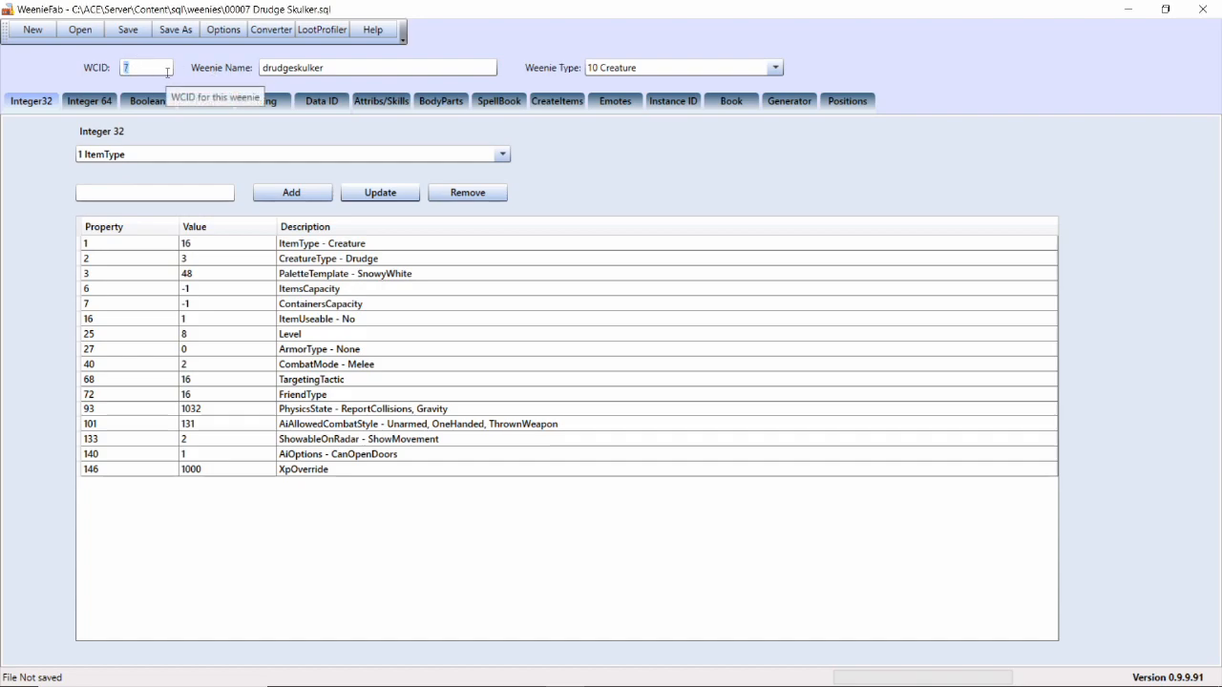
left_click(144, 69)
left_click_drag(138, 69, 119, 74)
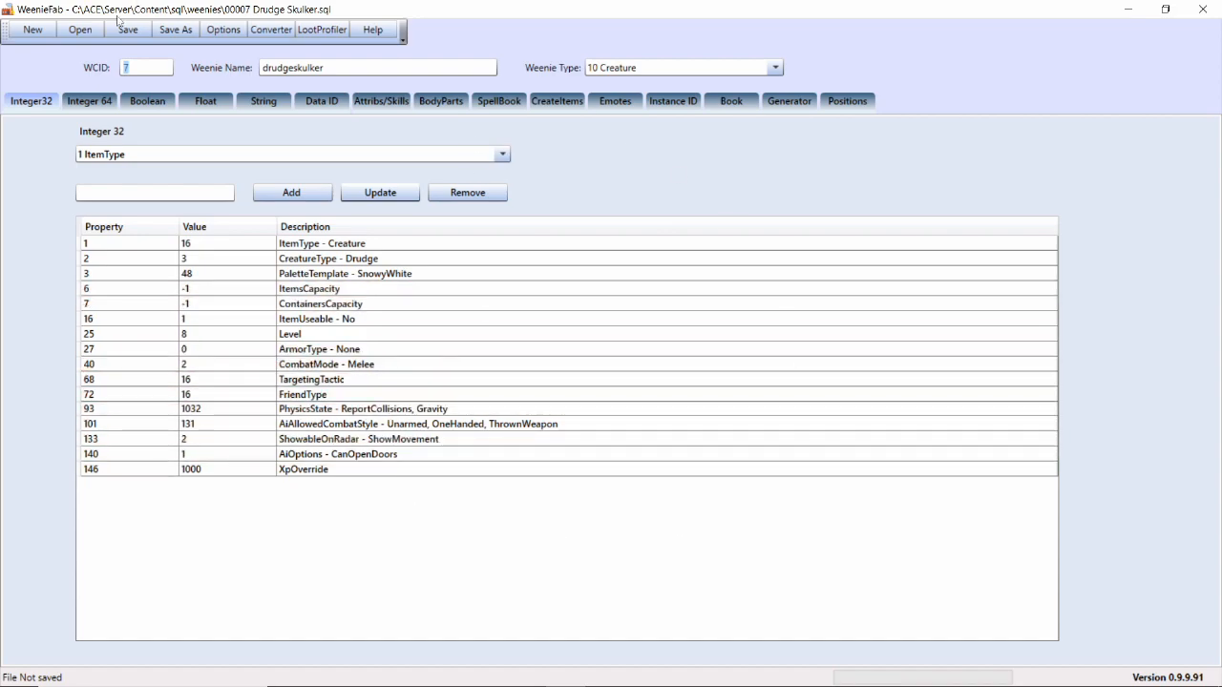
left_click(153, 67)
left_click_drag(153, 67, 112, 68)
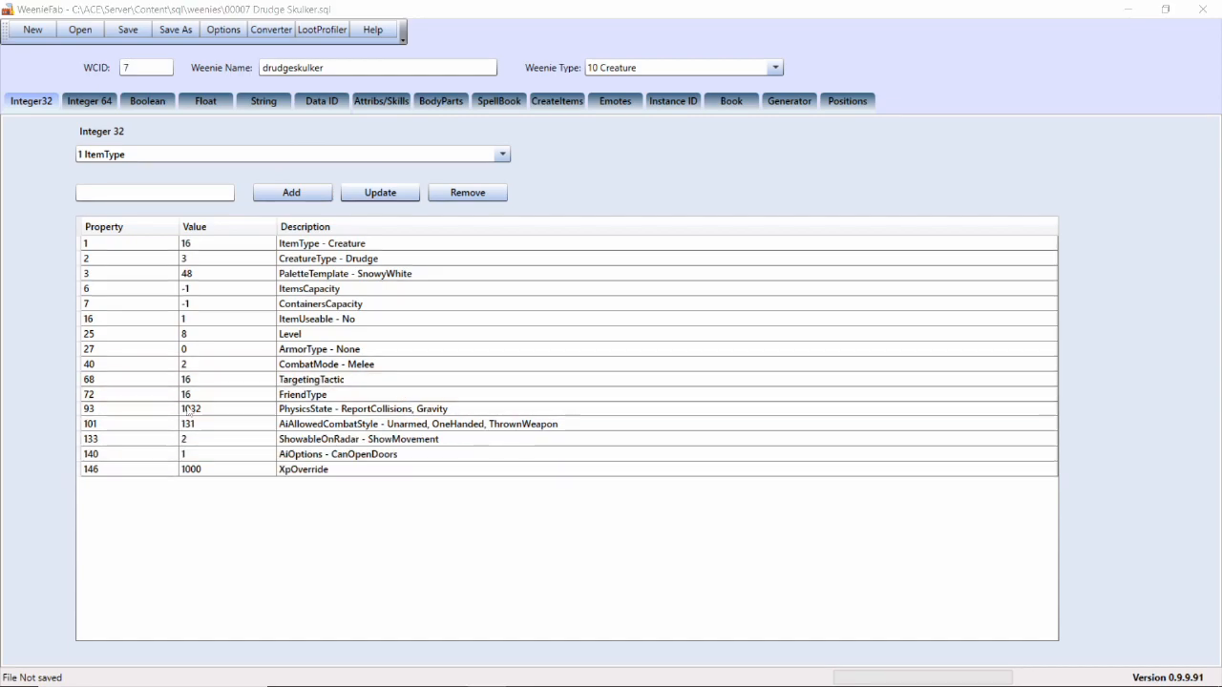
Set the trigger in the Drudge Skulker's emote script to "Scream:"
left_click(614, 101)
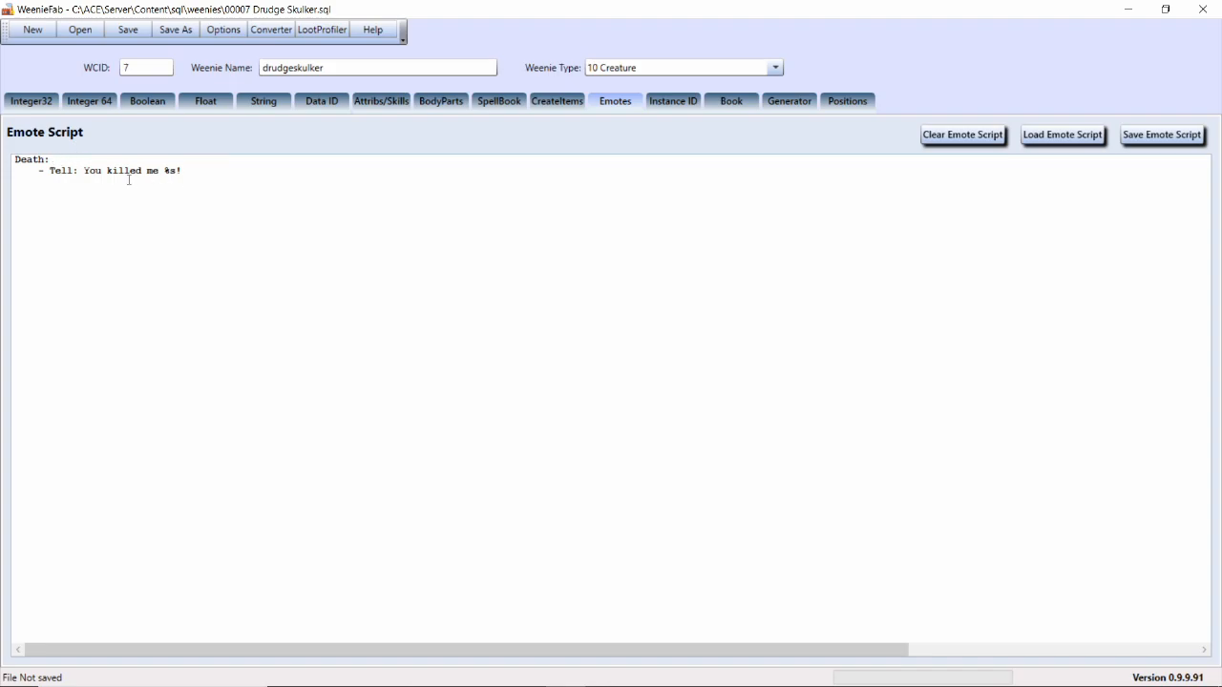
left_click_drag(50, 159, 8, 160)
type("Scream:")
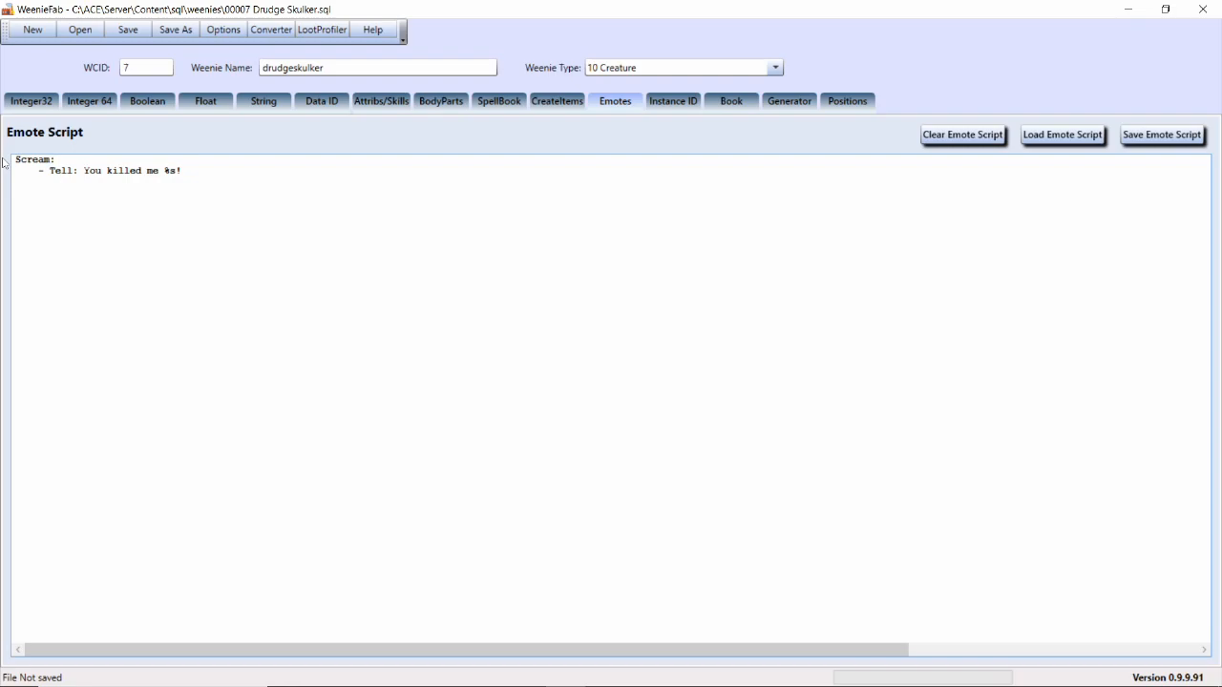
Replace the Tell action under the Scream trigger with "LocalSignal: HelpMe" and save the weenie file
left_click_drag(48, 170, 76, 173)
type("LocalSignal")
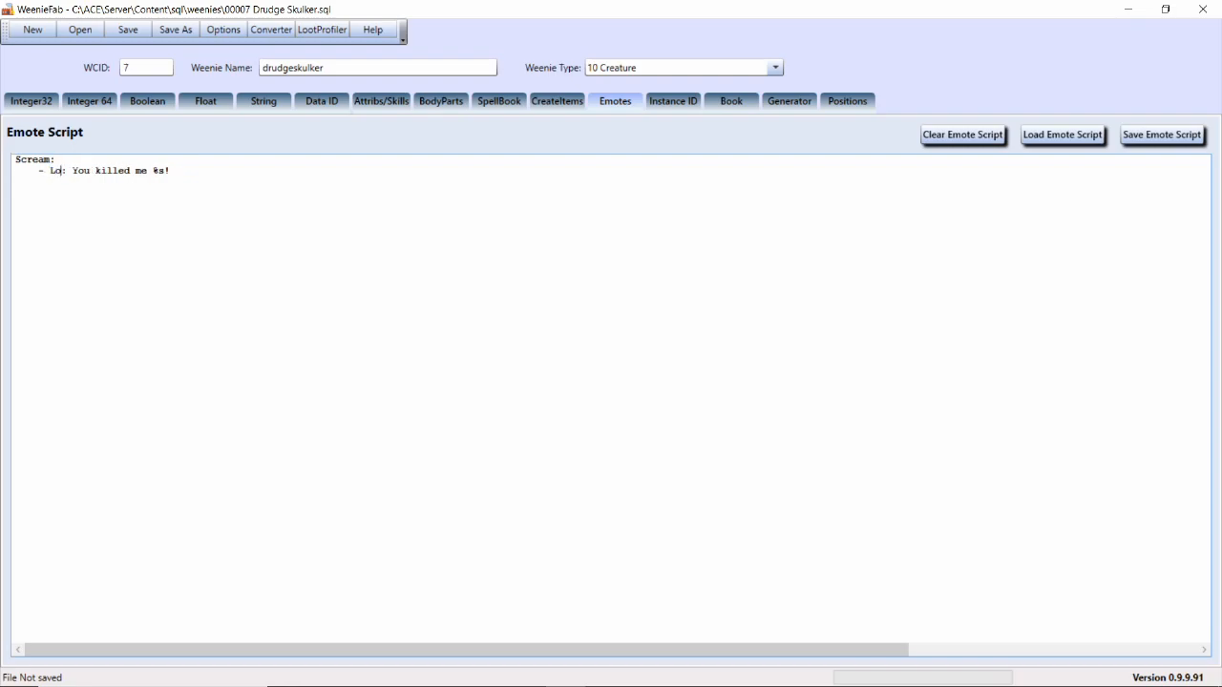
left_click_drag(124, 170, 236, 167)
type("HelpMe")
key("ctrl+s")
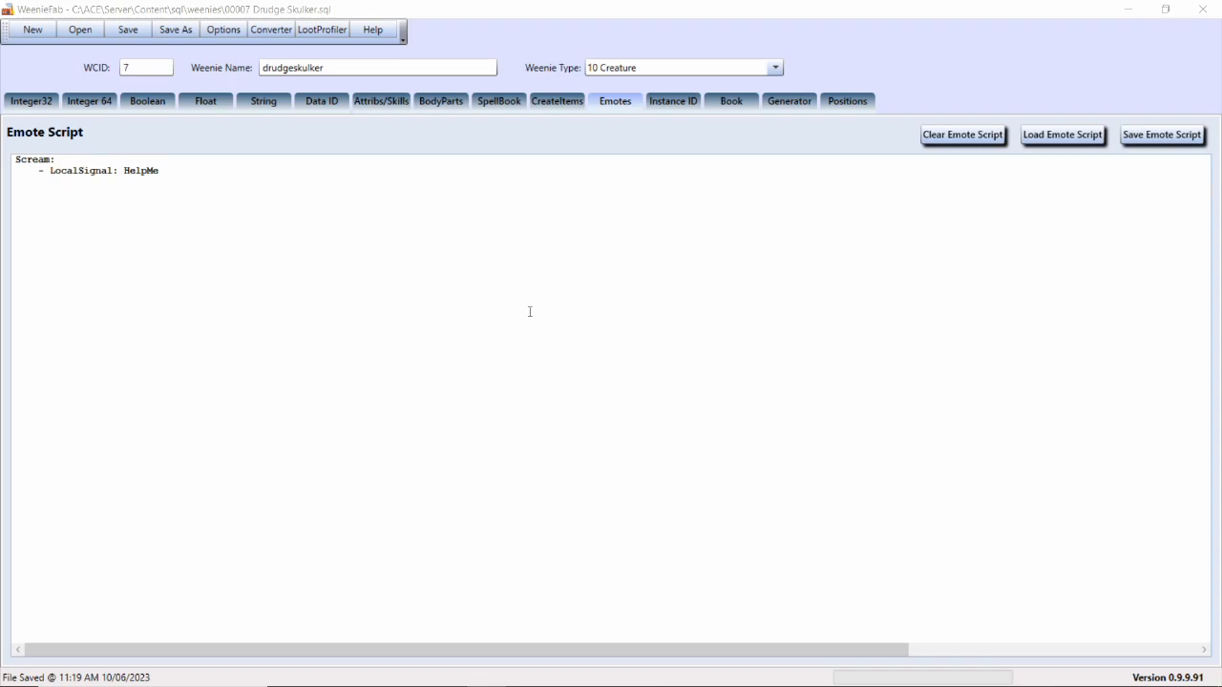
left_click_drag(124, 171, 167, 169)
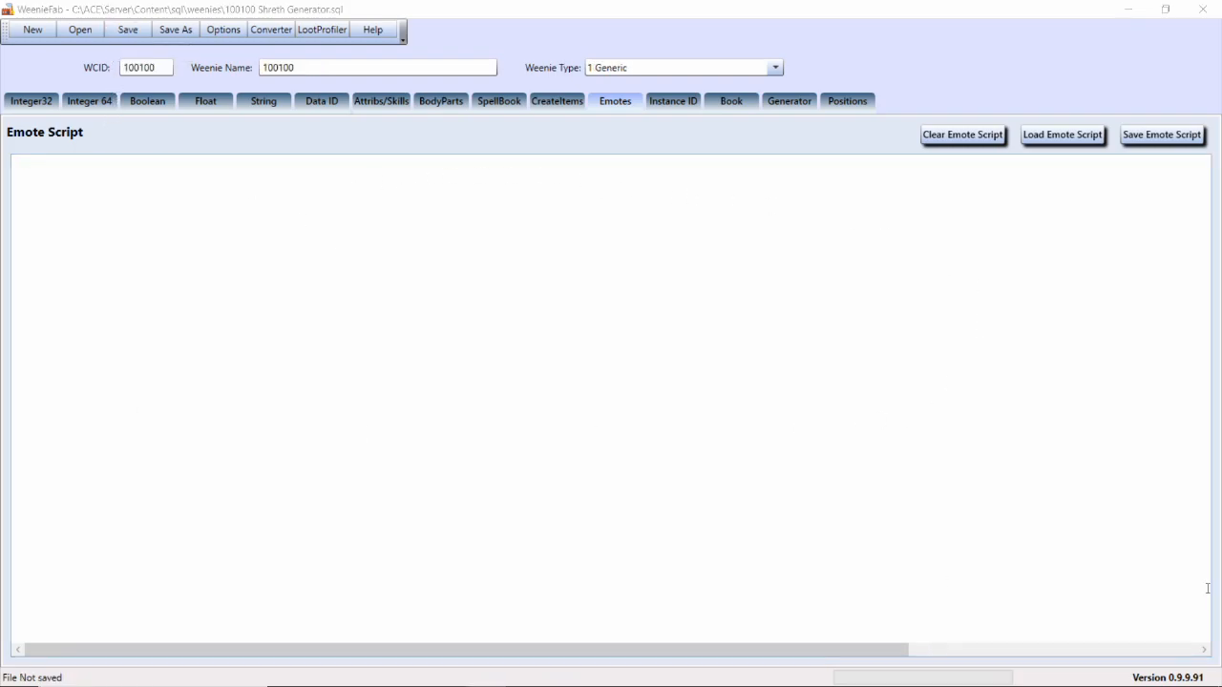
Write a "ReceiveLocalSignal: HelpMe" trigger with a "- Generate" action in the Shreth Generator's emote script
left_click(575, 405)
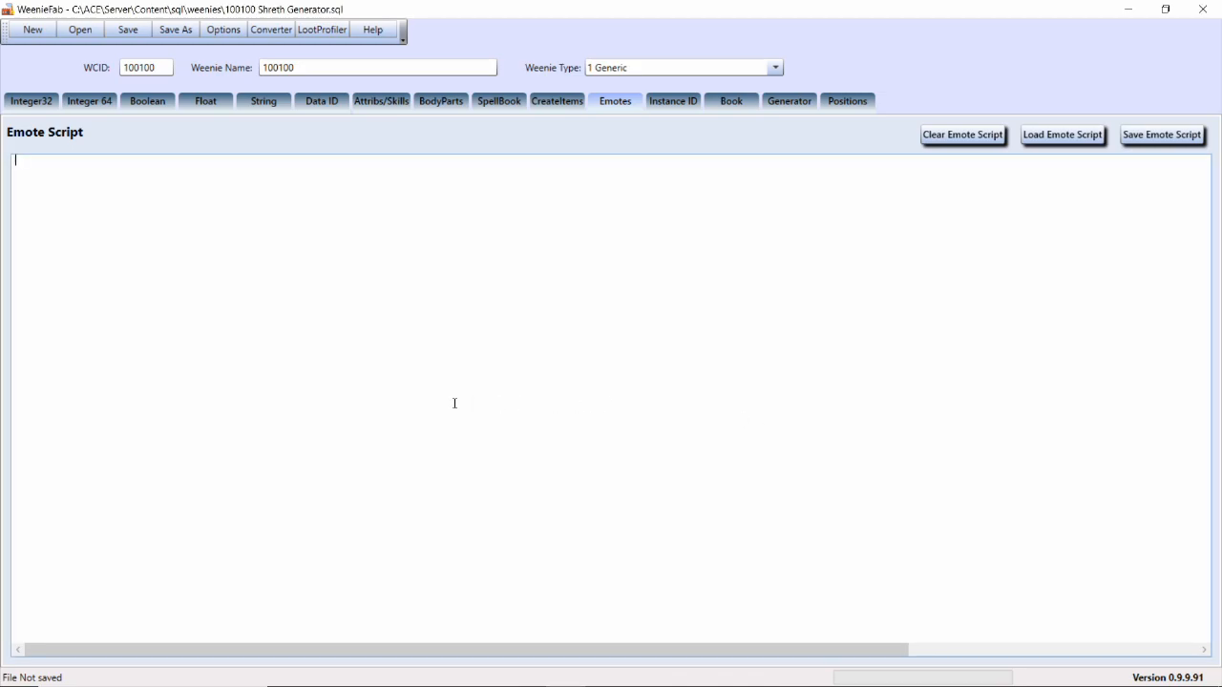
type("ReceiveLocalSignal: HelpMe ")
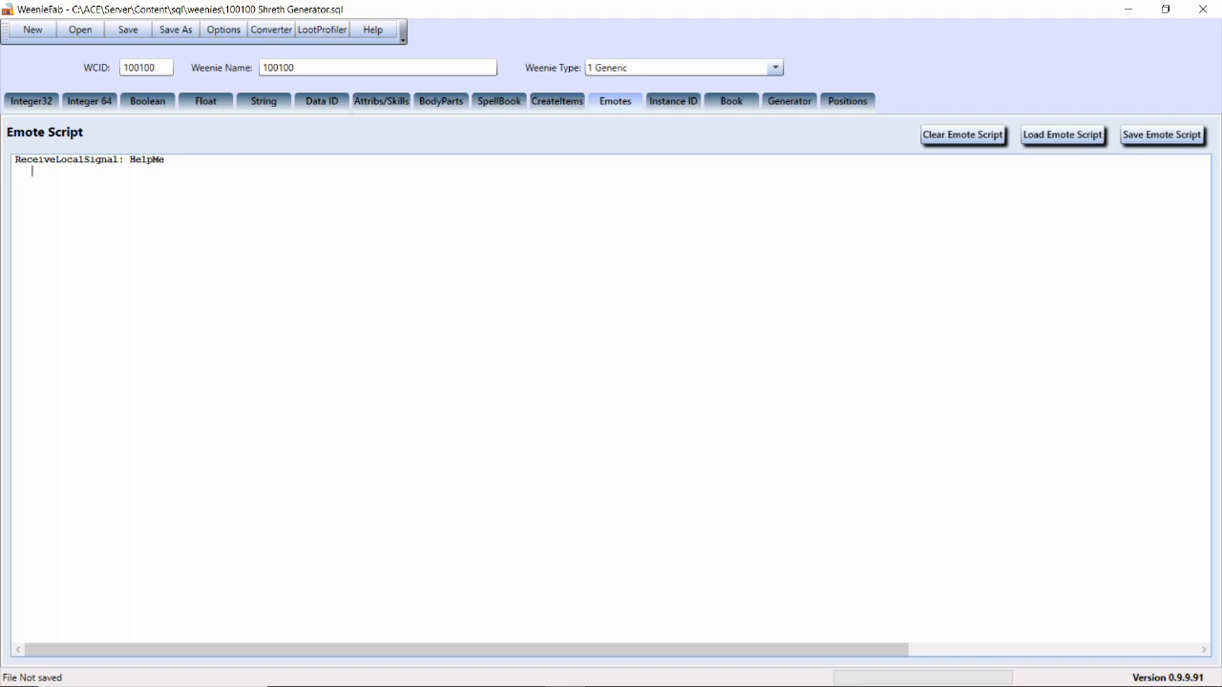
type("    - Generate")
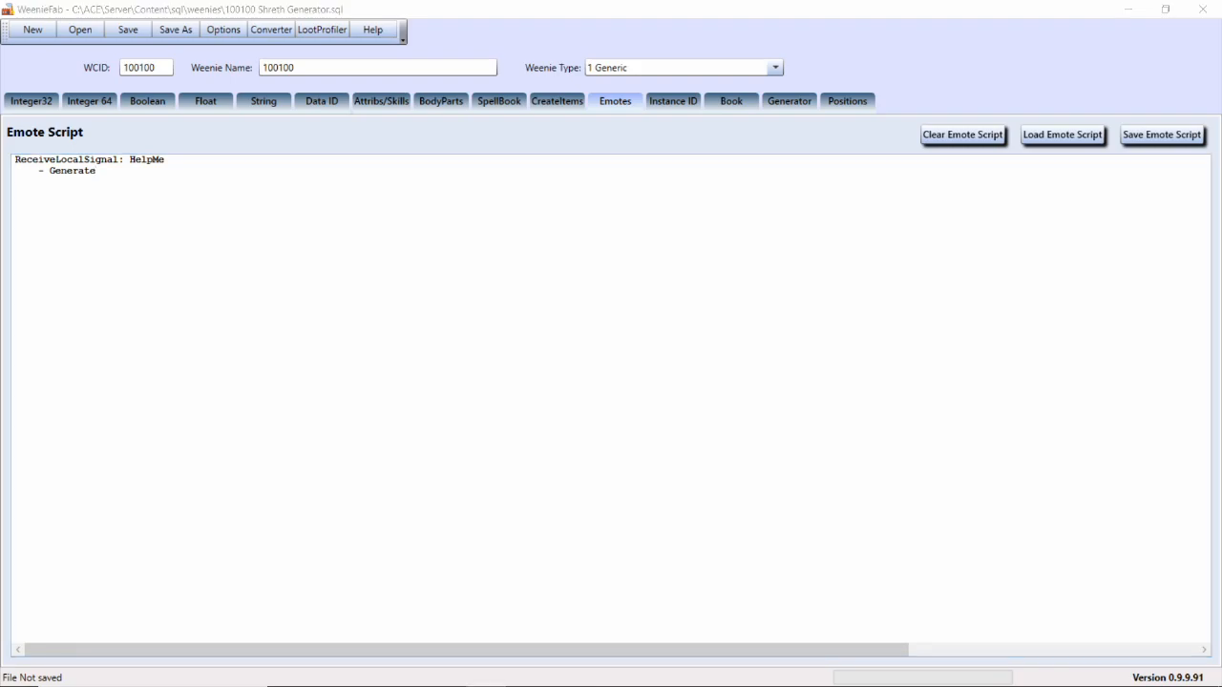
triple_click(159, 159)
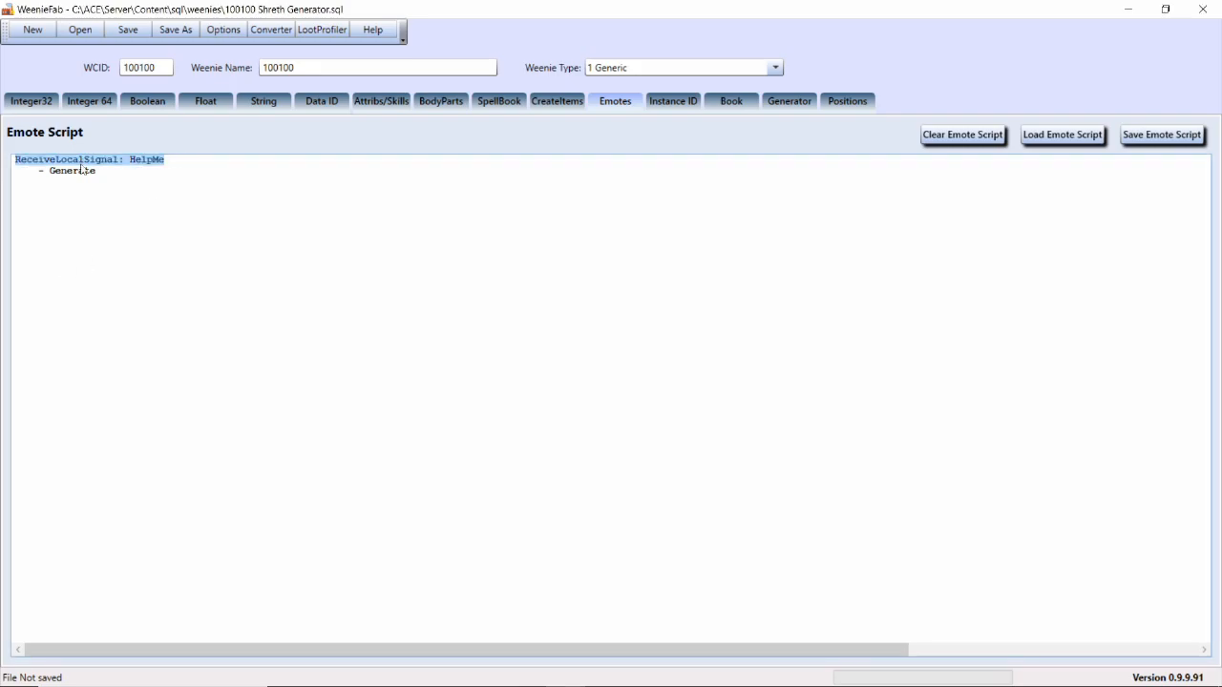
Add the Integer32 property 290 HearLocalSignals with value 1 to the Shreth Generator
left_click(28, 100)
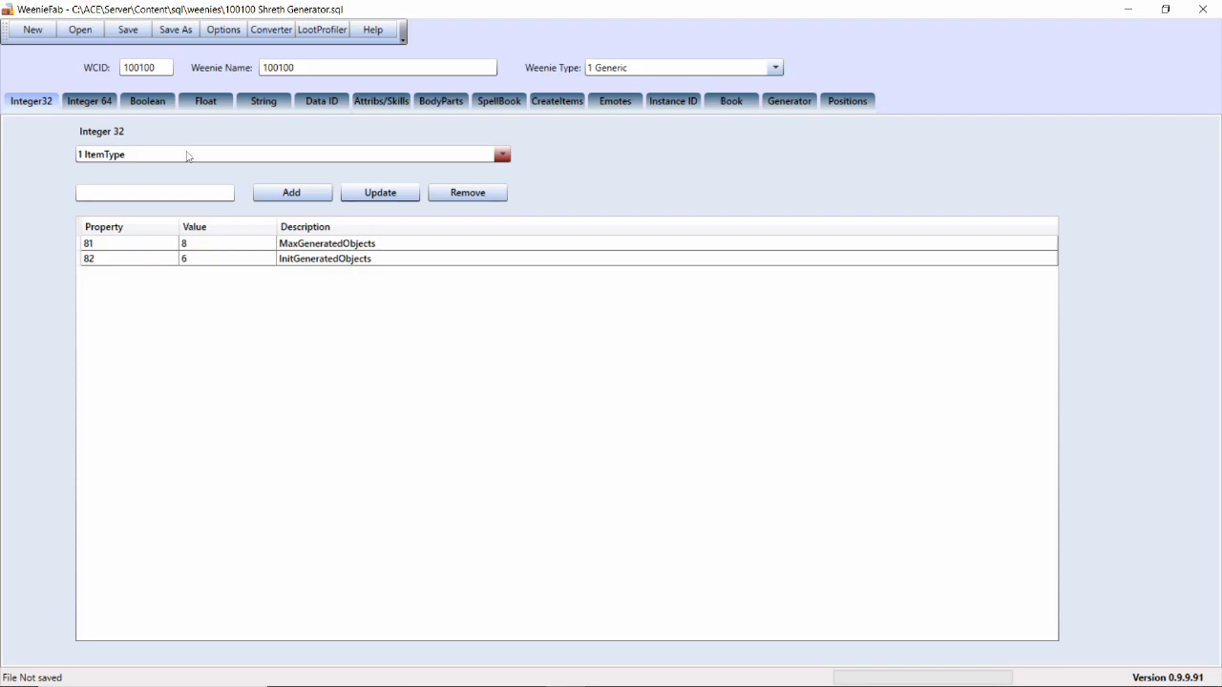
left_click(188, 156)
scroll(188, 157, "down", 20)
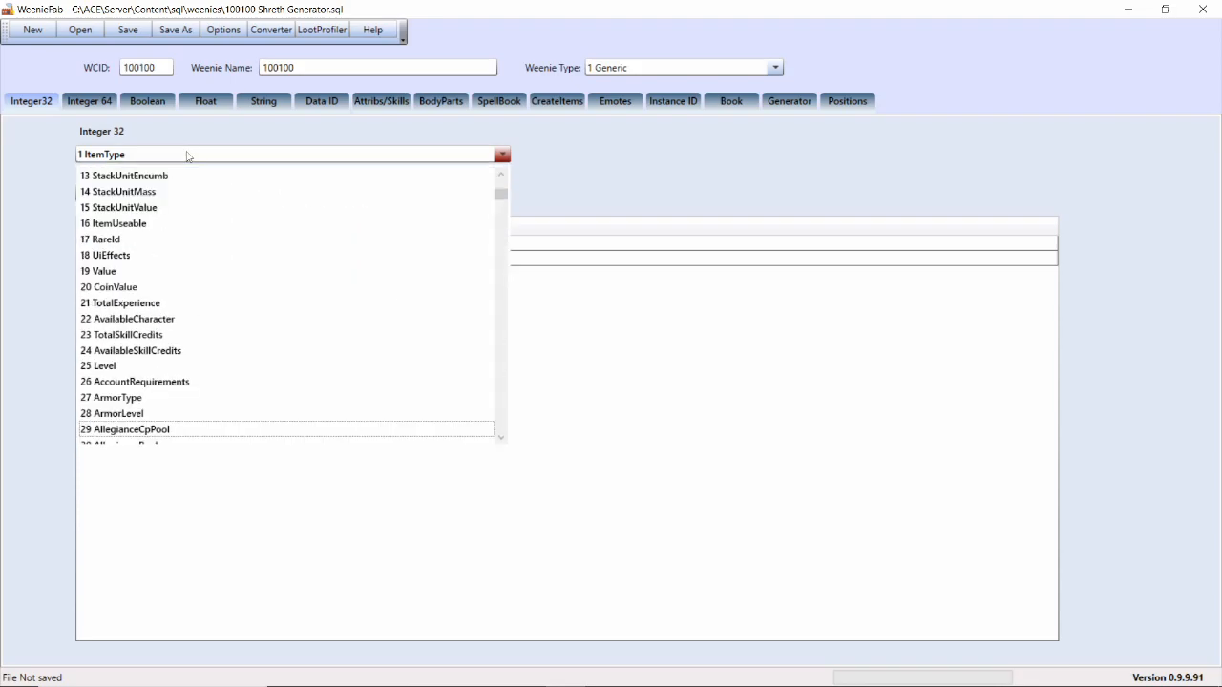
scroll(177, 347, "down", 1)
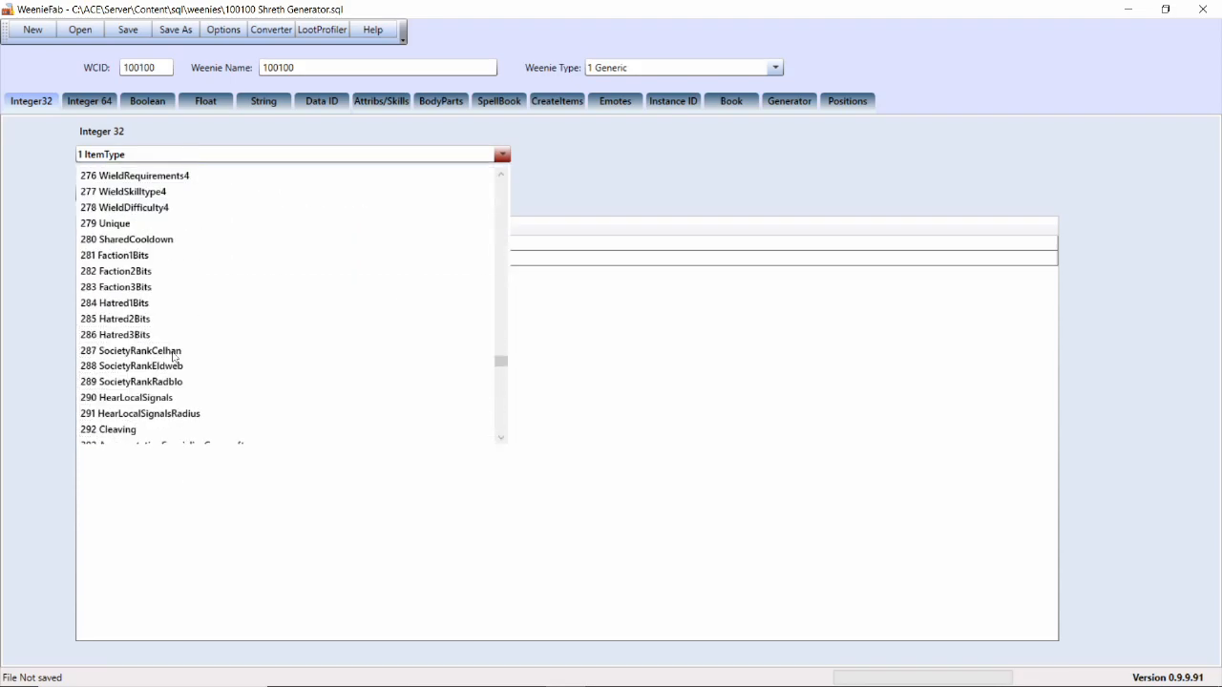
left_click(132, 398)
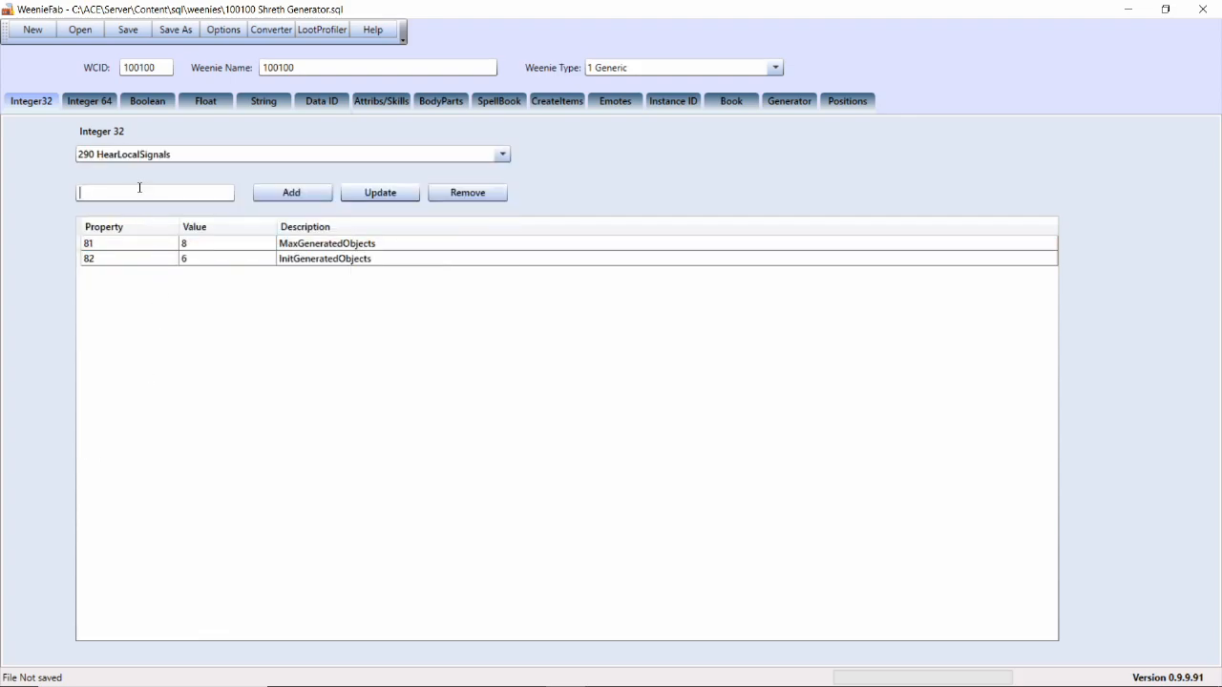
left_click(221, 195)
type("1")
left_click(286, 196)
Add the property 291 HearLocalSignalsRadius with value 100 and save the weenie file
left_click(148, 157)
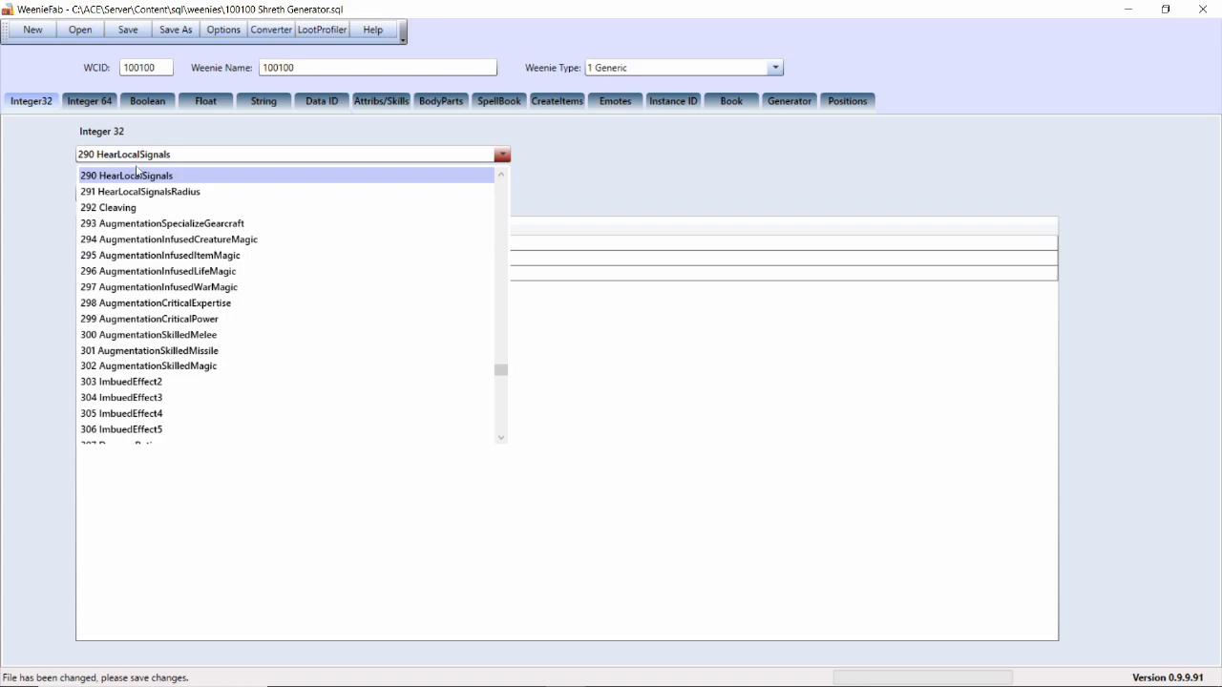
left_click(148, 209)
left_click_drag(96, 196, 73, 200)
left_click(121, 195)
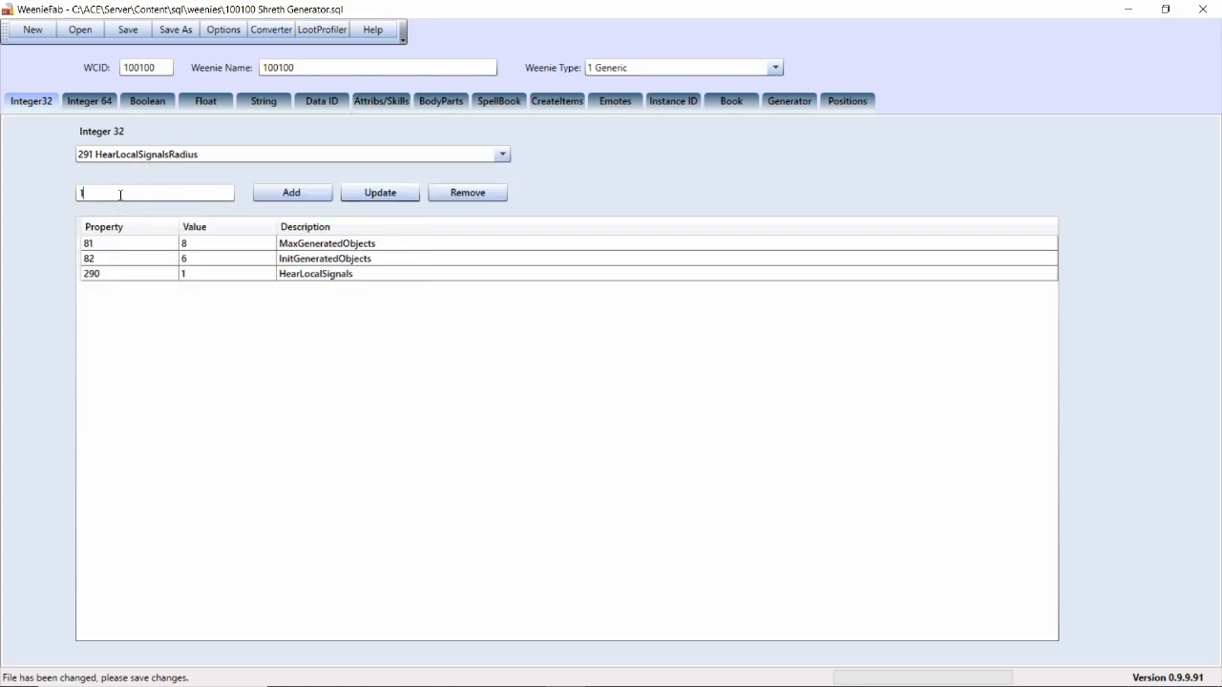
type("00")
left_click(269, 198)
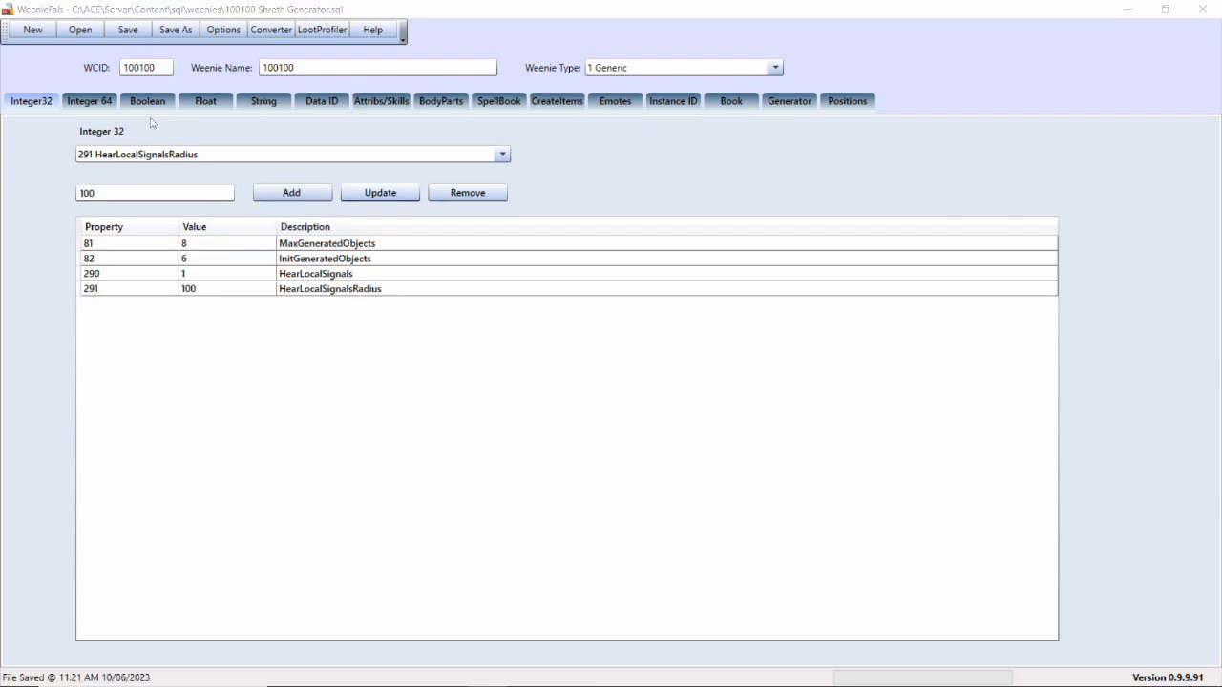
Update the Shreth Generator's float property 41 RegenerationInterval to 0
left_click(206, 101)
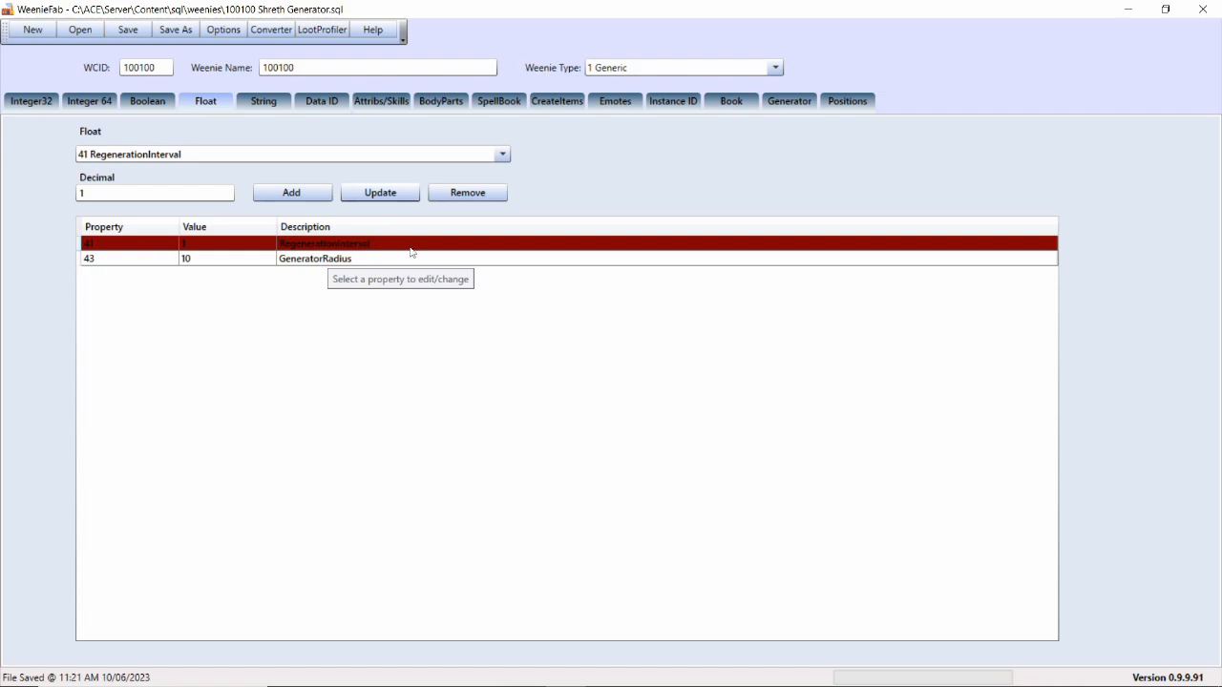
left_click_drag(123, 195, 14, 205)
type("0")
left_click(379, 195)
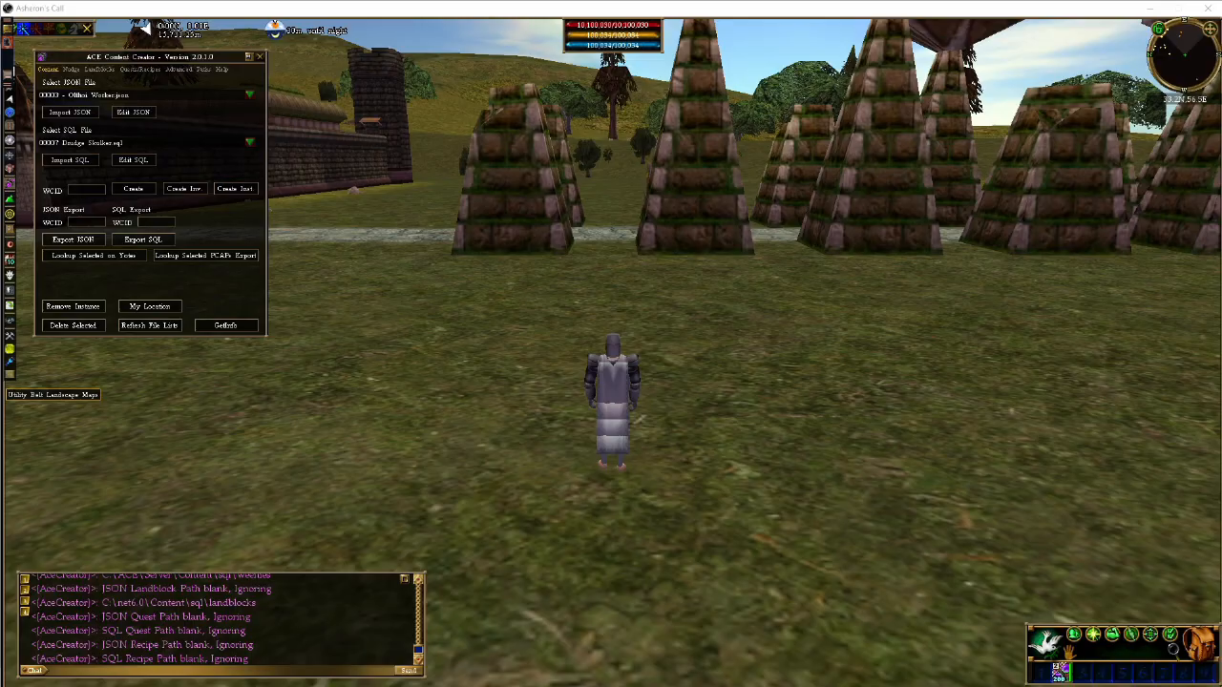
Switch to Asheron's Call and import 00007 Drudge Skulker.sql with the ACE Content Creator
left_click(189, 672)
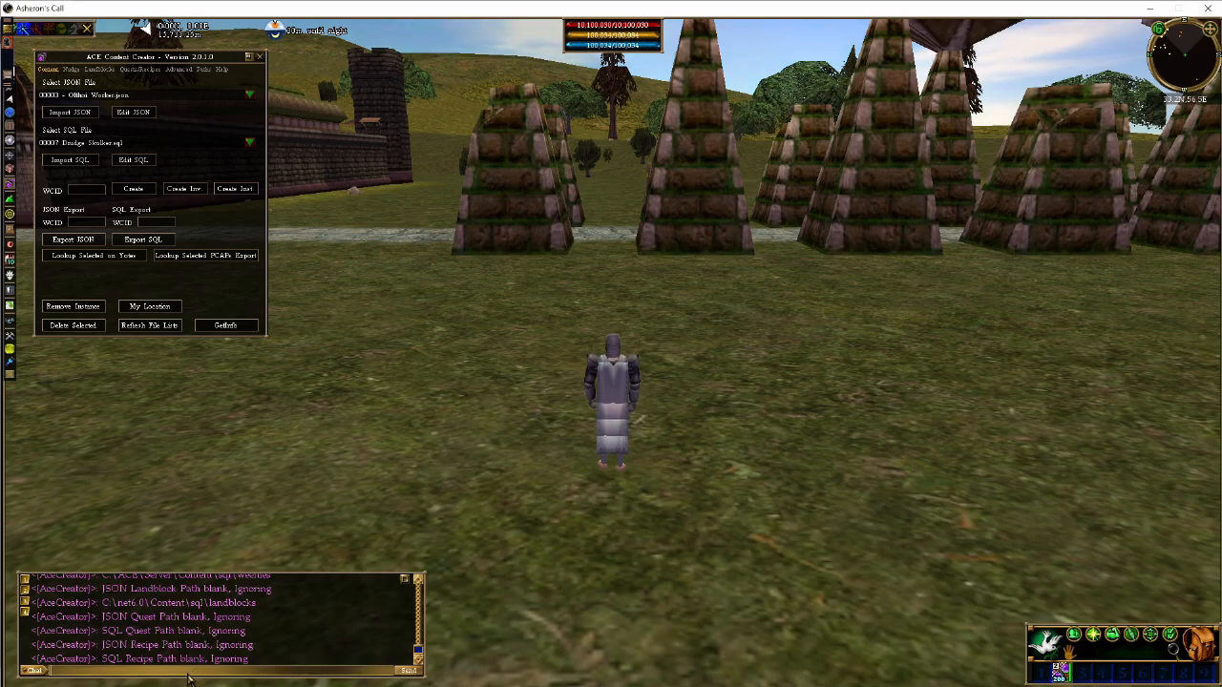
left_click(77, 144)
left_click(78, 144)
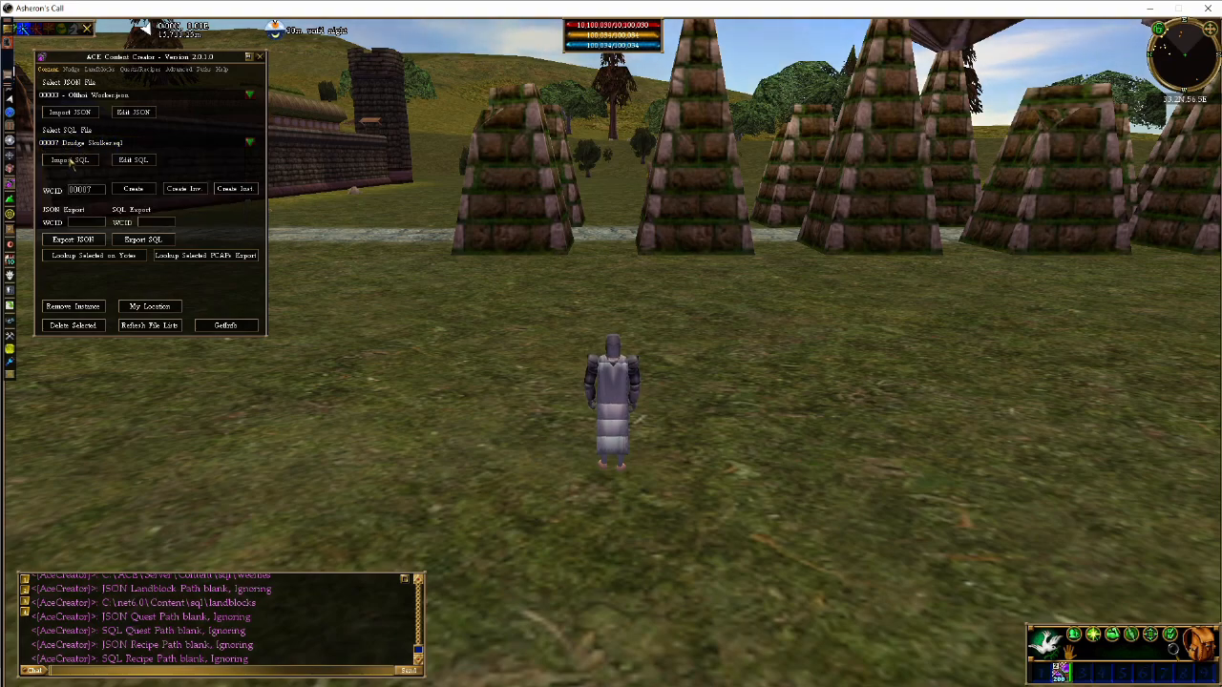
left_click(69, 161)
Run the /import-sql weenies chat command to import all the weenie SQL files
type("/import")
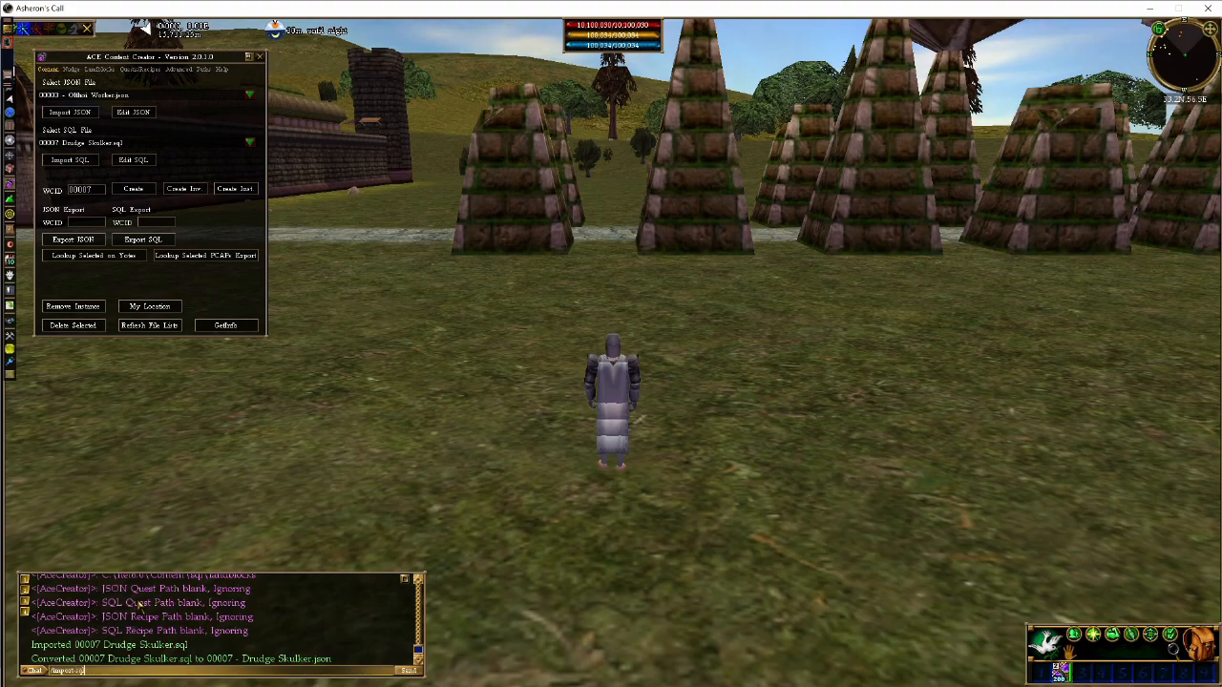
type("-sql weenies a")
key("Return")
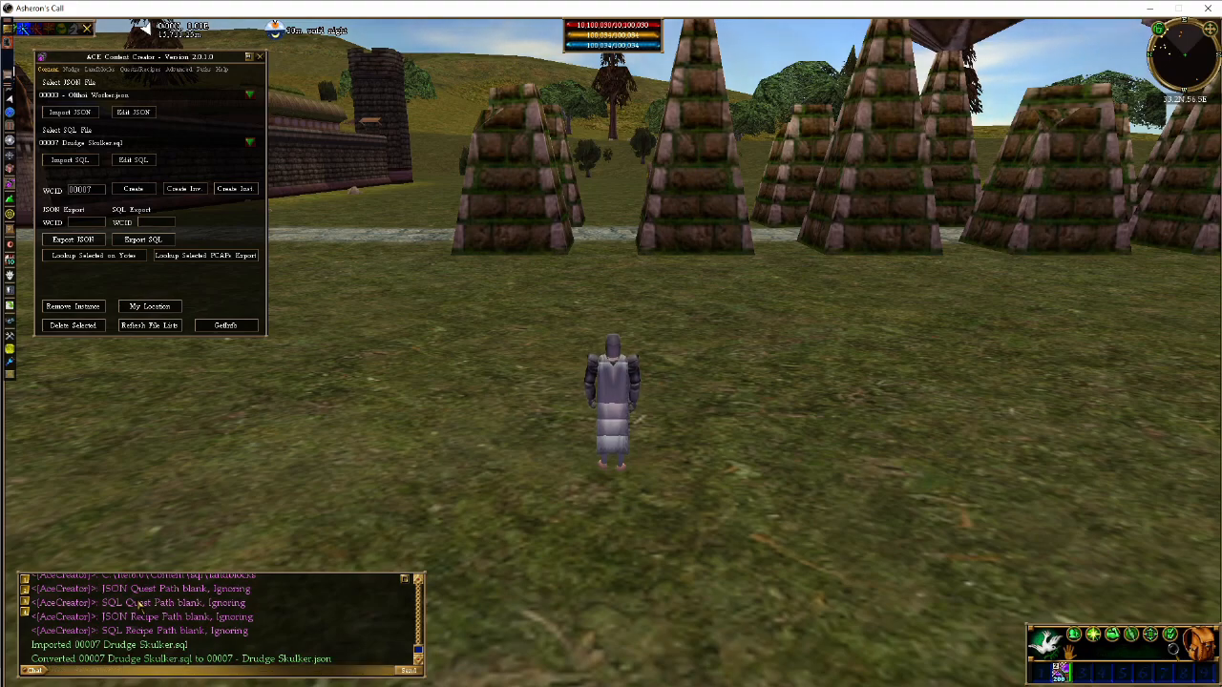
Import 100100 Shreth Generator.sql and create a landblock instance of it at the character's location
left_click(152, 145)
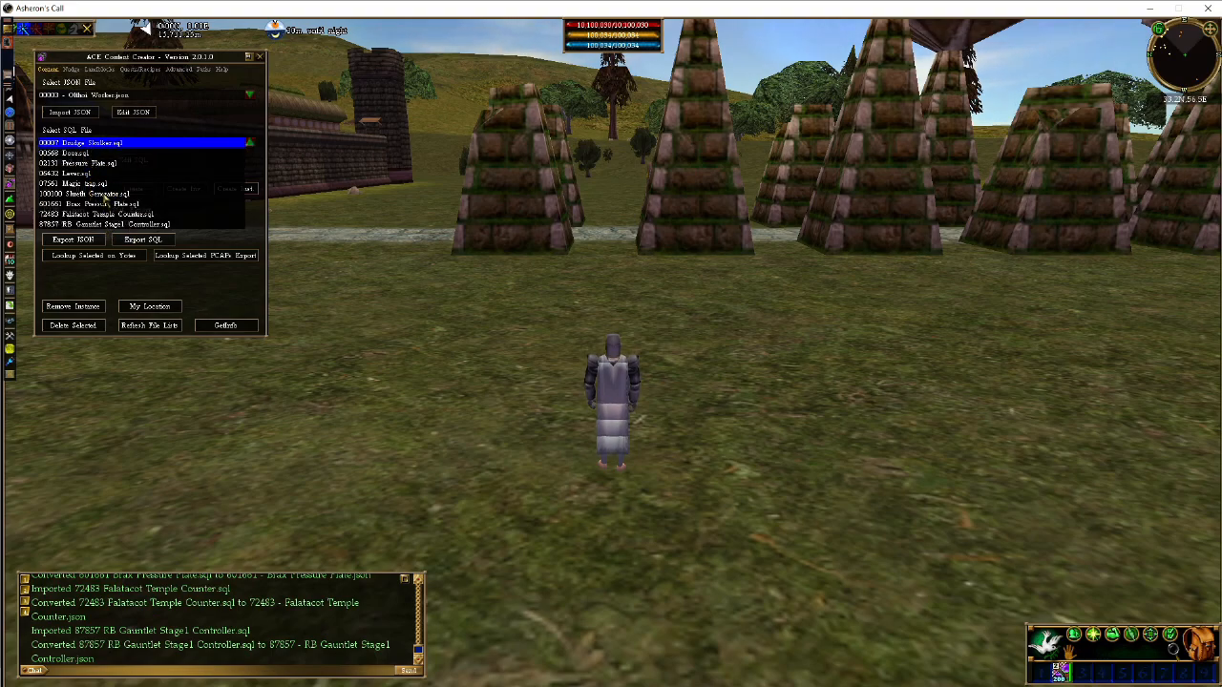
left_click(105, 195)
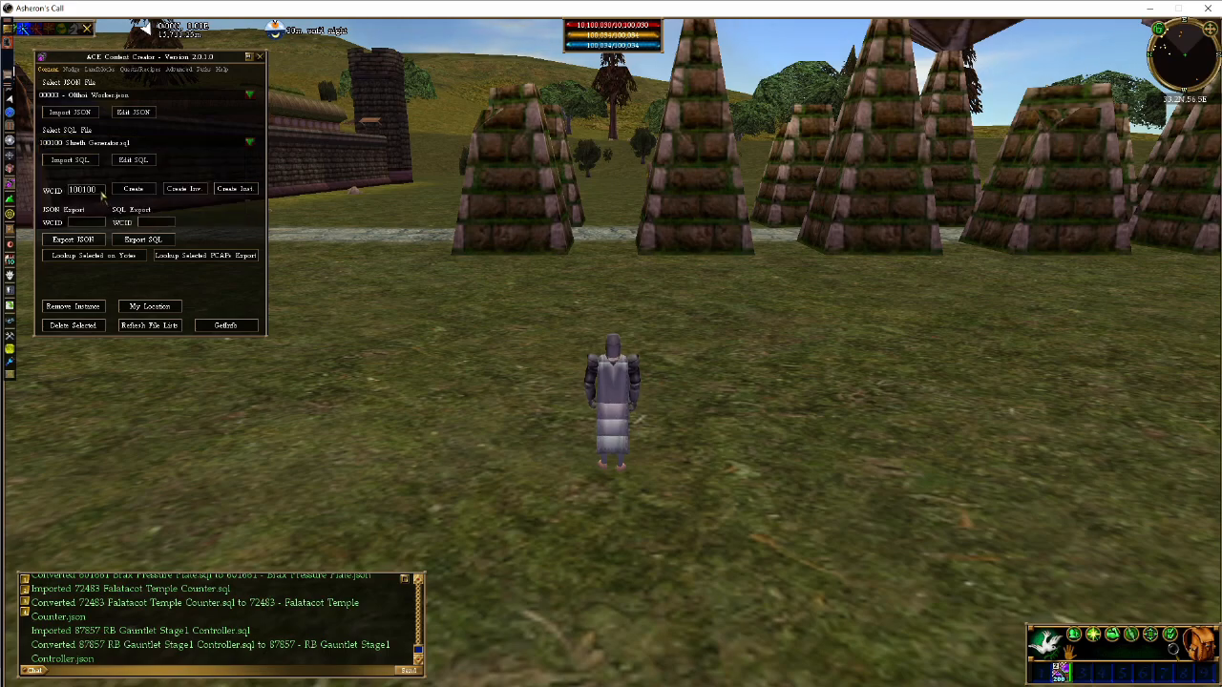
left_click(93, 164)
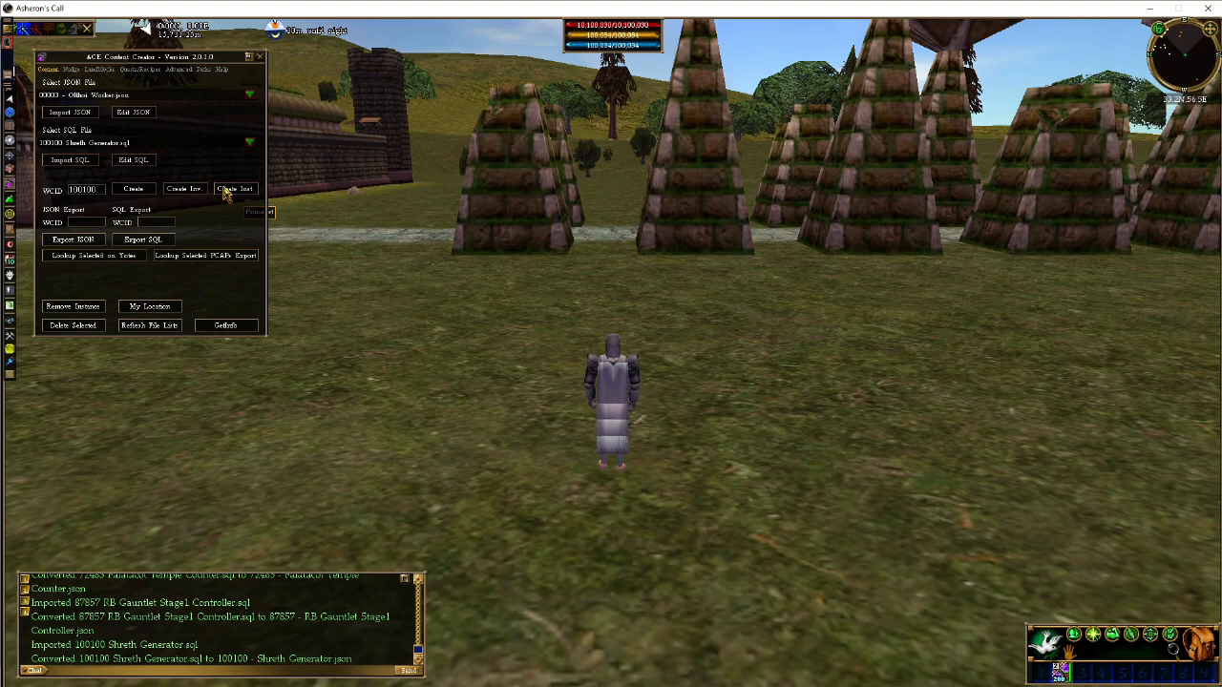
left_click(225, 190)
key("Return")
type("@adminvision on")
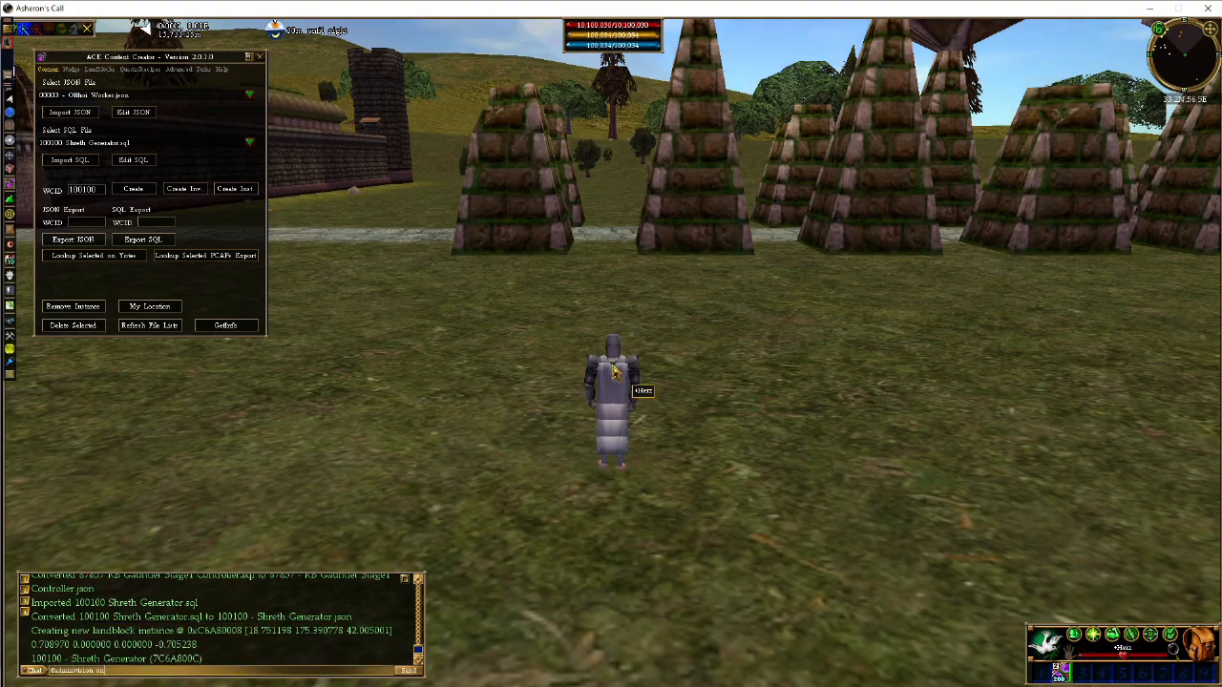
key("Return")
key("c")
left_click(533, 420)
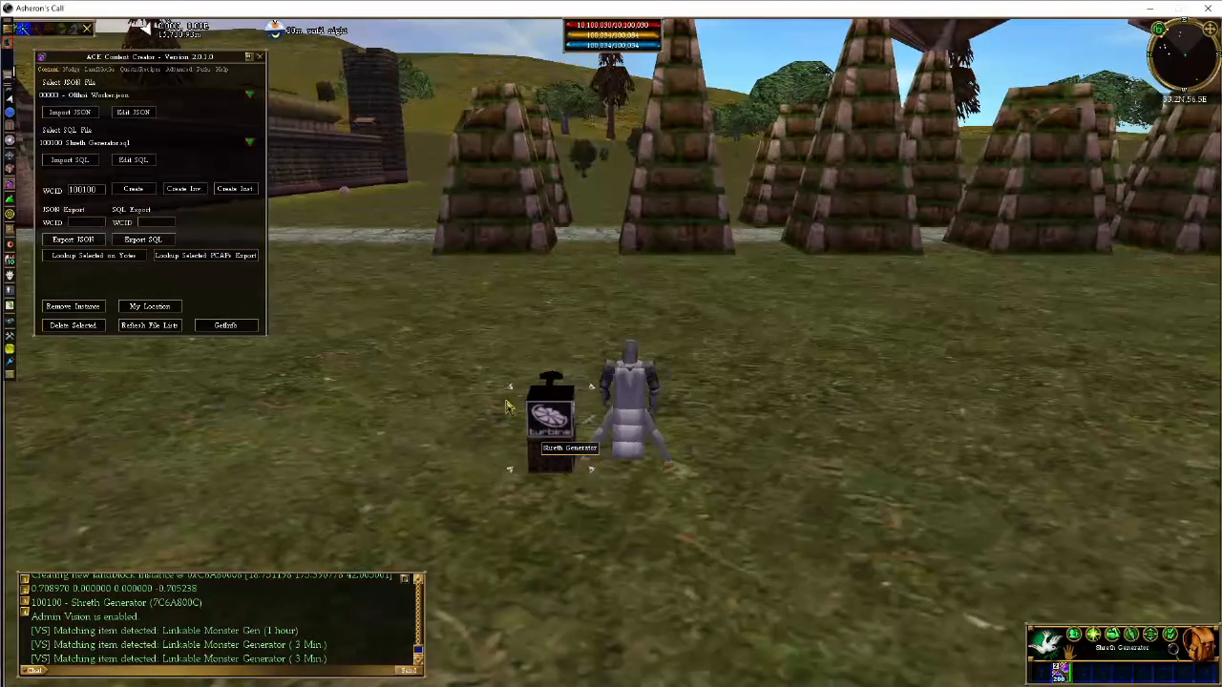
Choose 00007 Drudge Skulker.sql and create a landblock instance of it near the generator
left_click(95, 143)
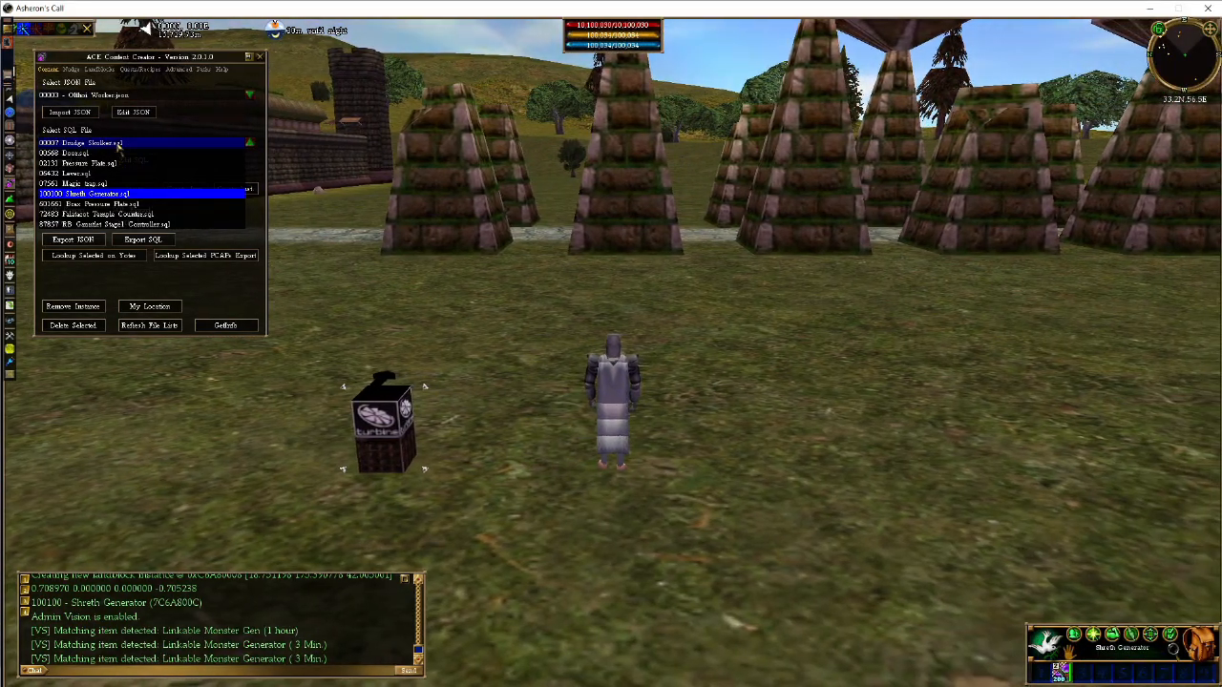
left_click(116, 142)
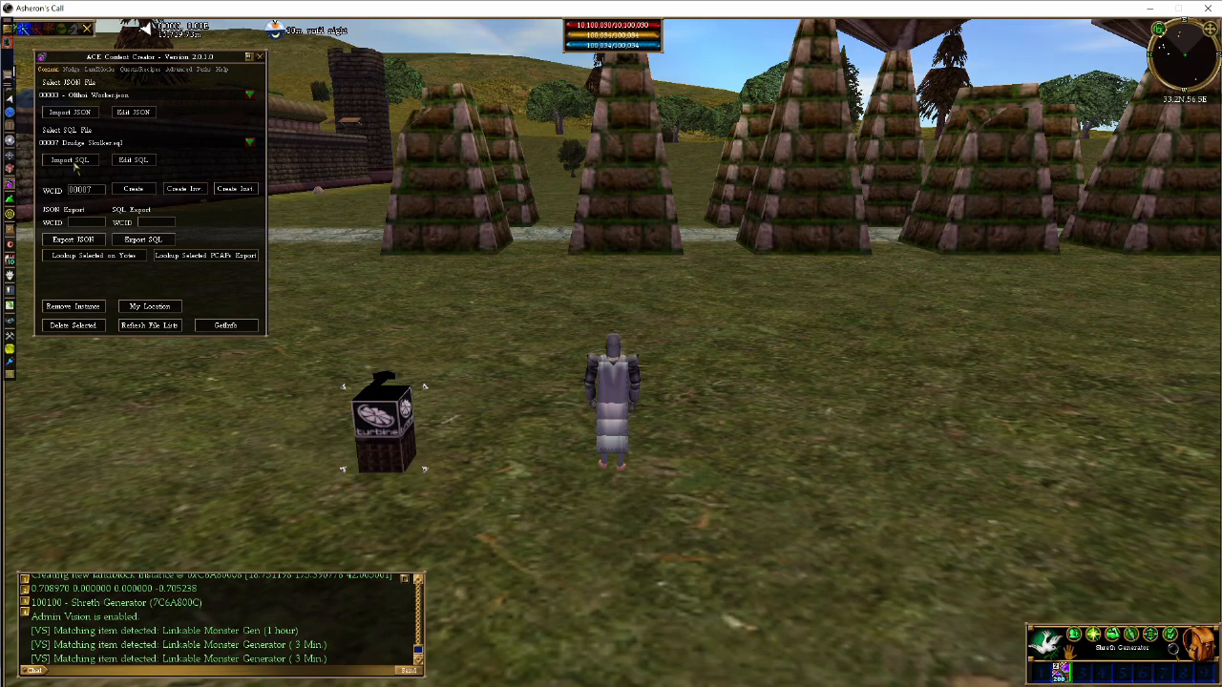
left_click(229, 194)
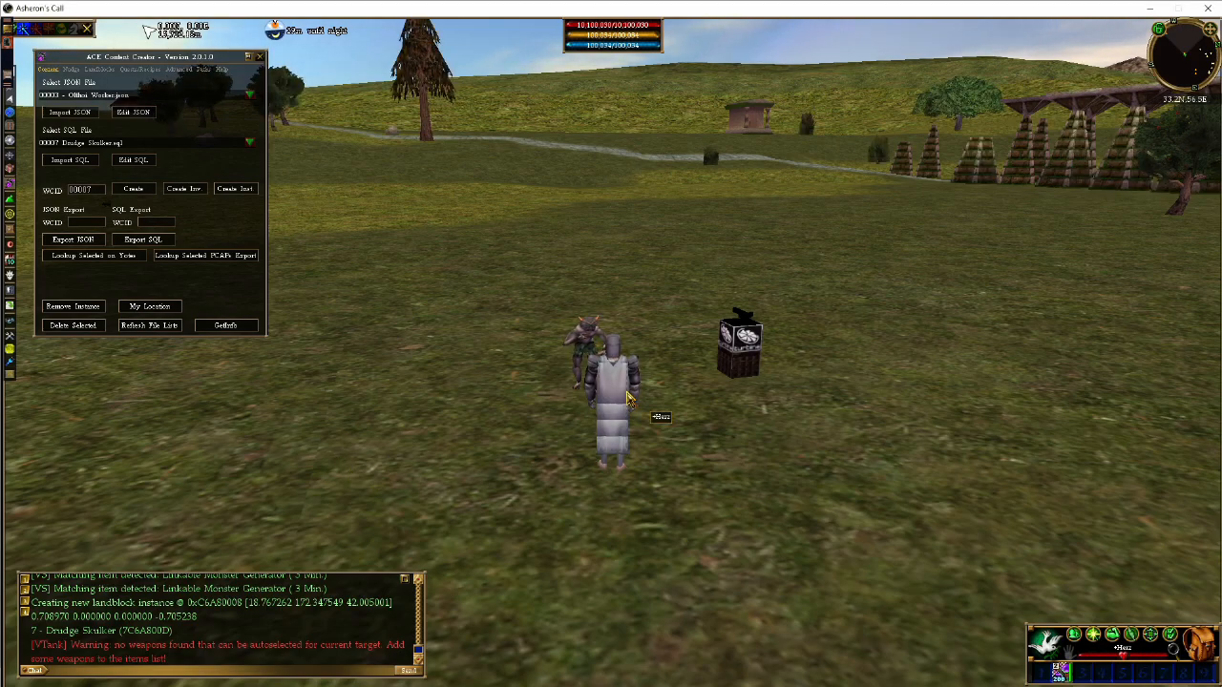
key("Return")
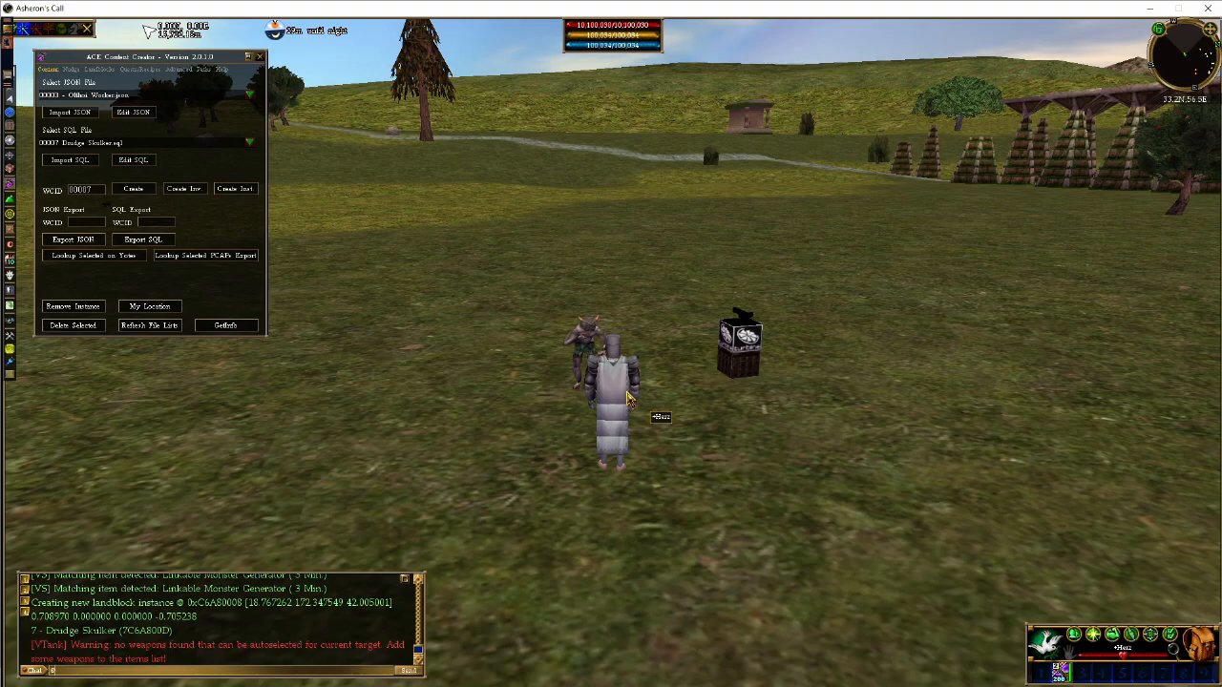
type("@attackable on")
key("Return")
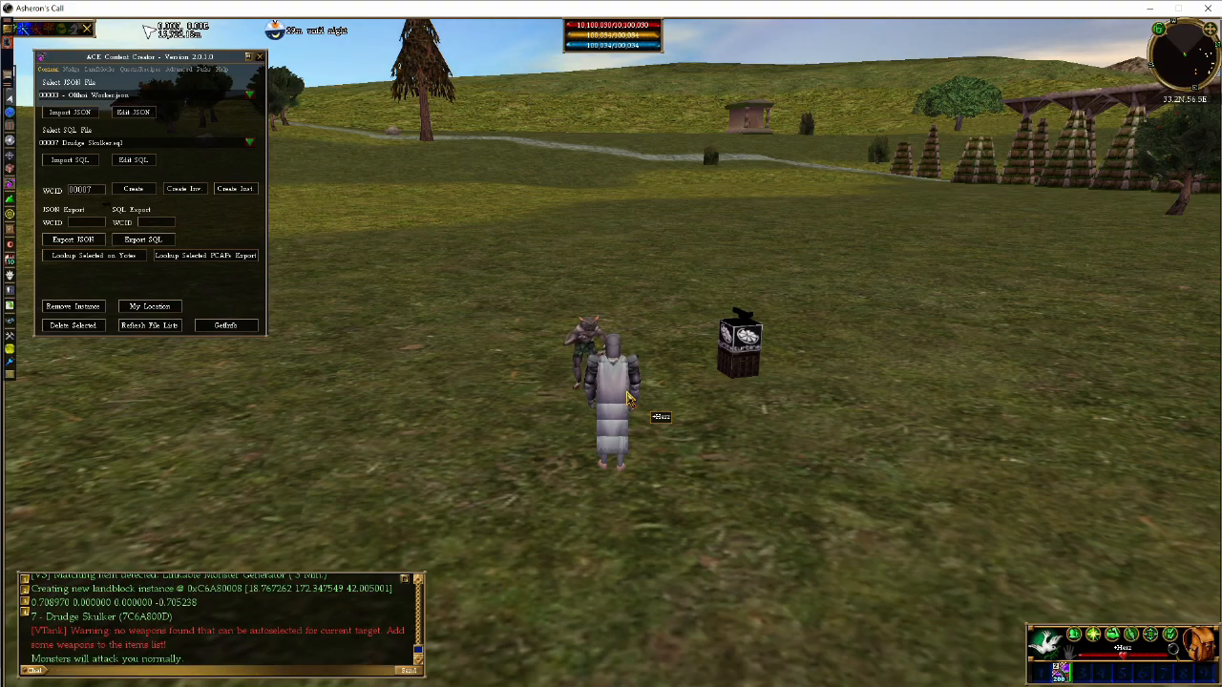
Step the character around the Drudge Skulker and examine the Shreth Generator and the Shreths around it
key("z")
key("c")
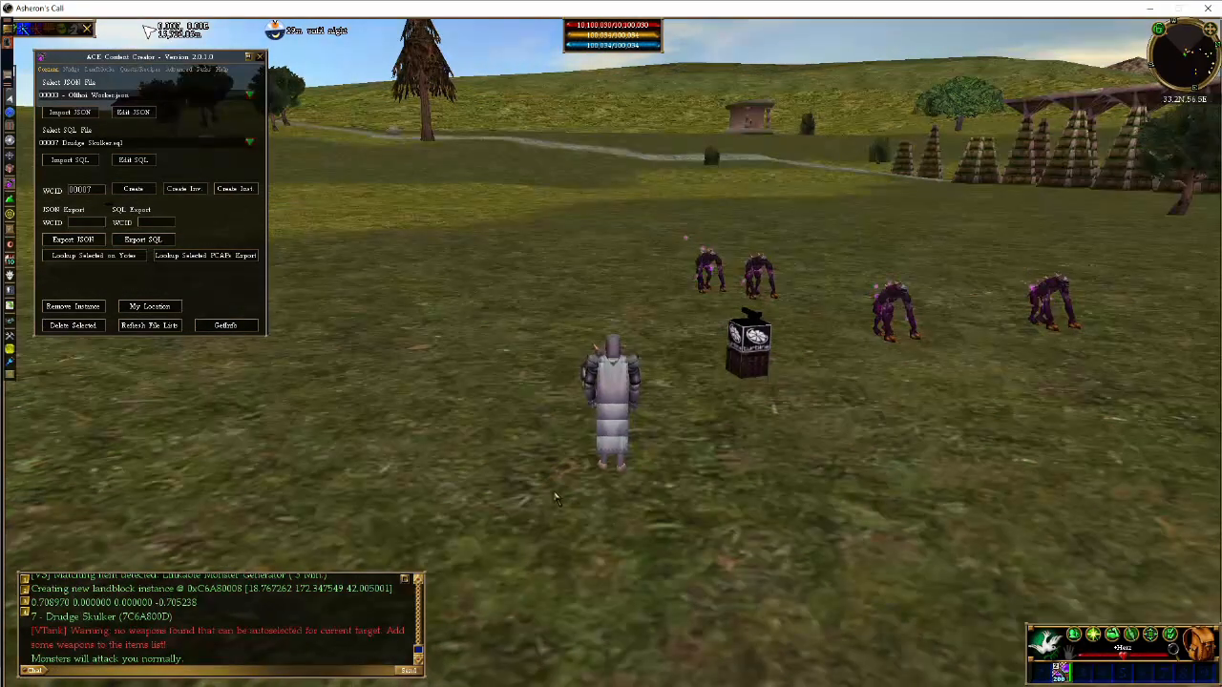
key("d")
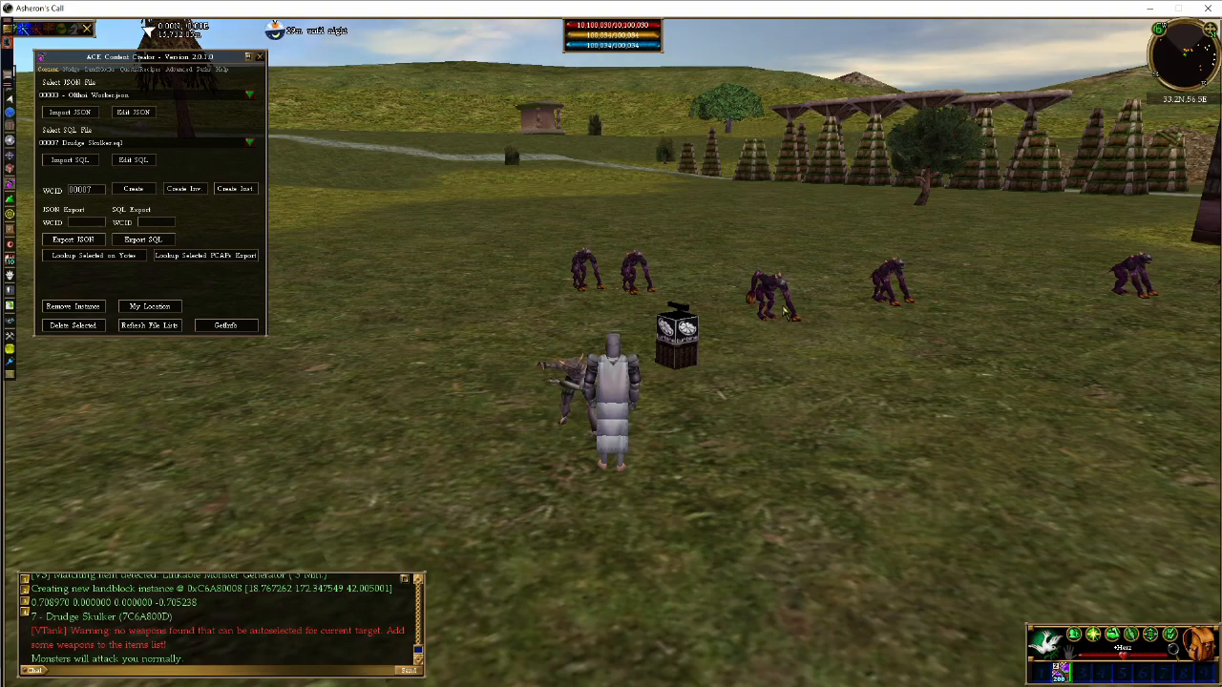
left_click(676, 339)
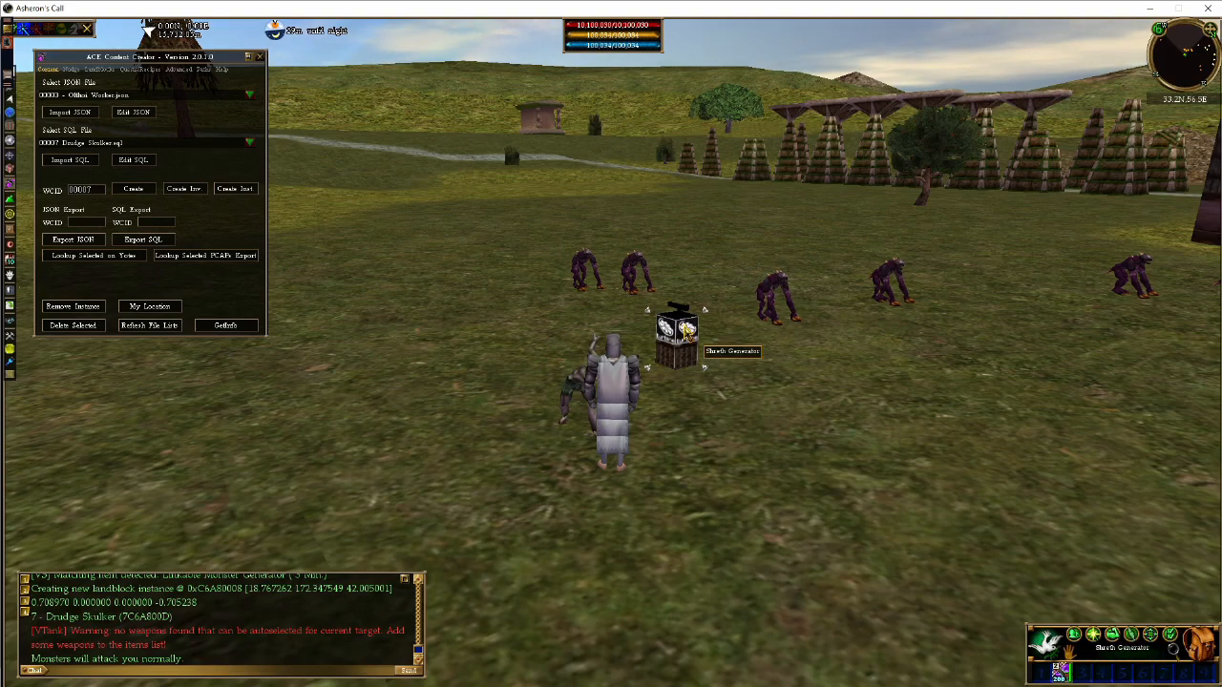
right_click(686, 330)
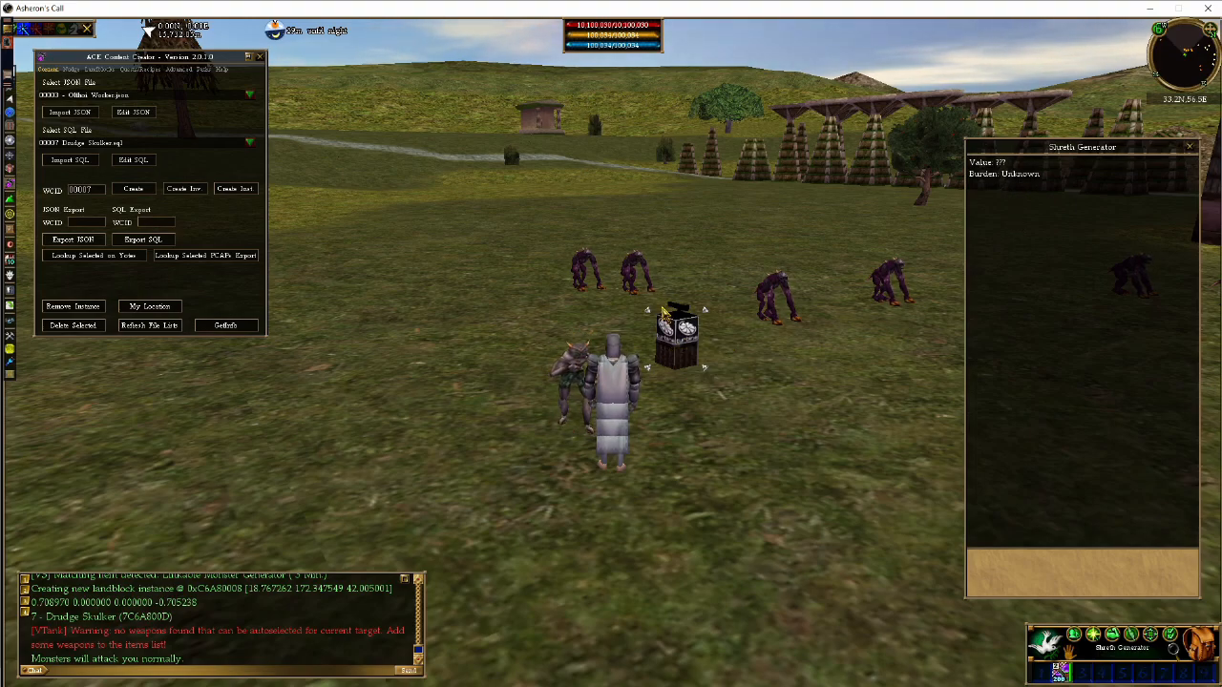
left_click(1188, 147)
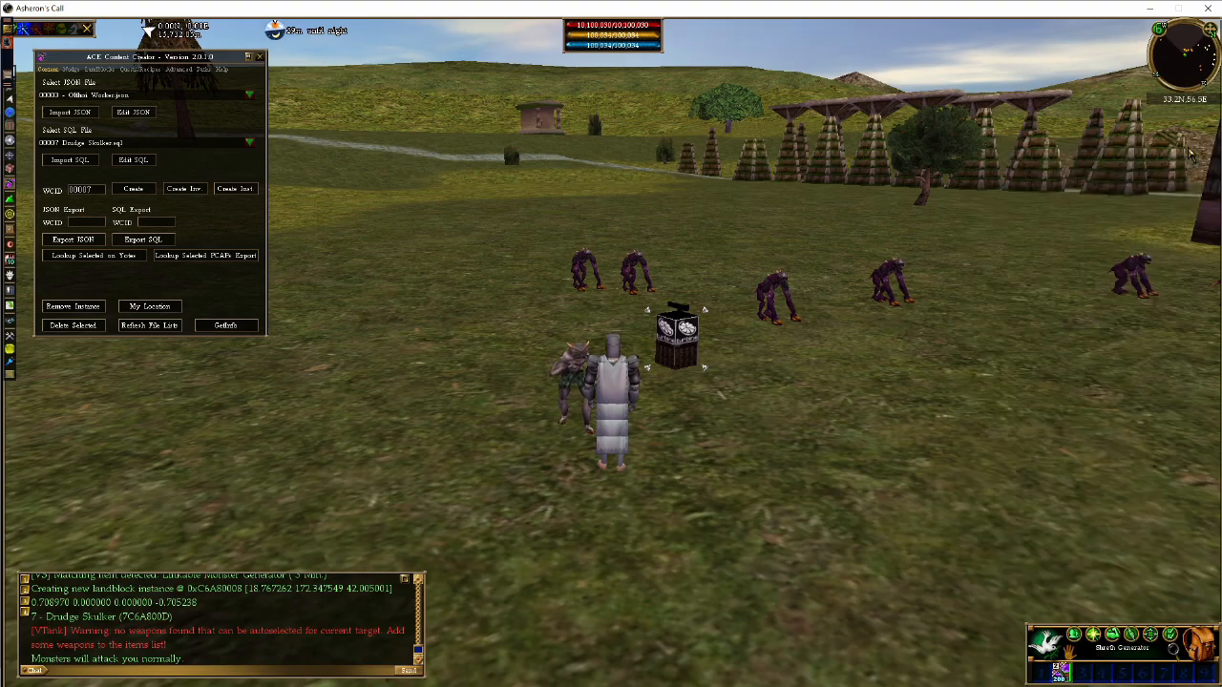
key("c")
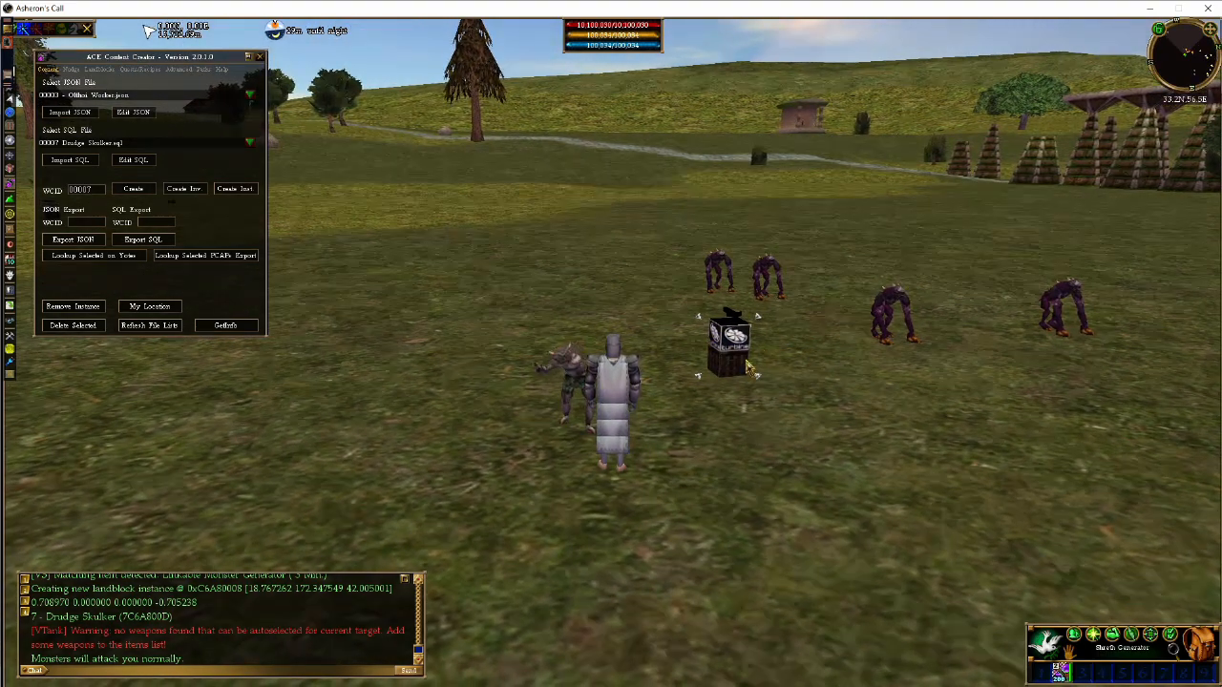
key("d")
key("d")
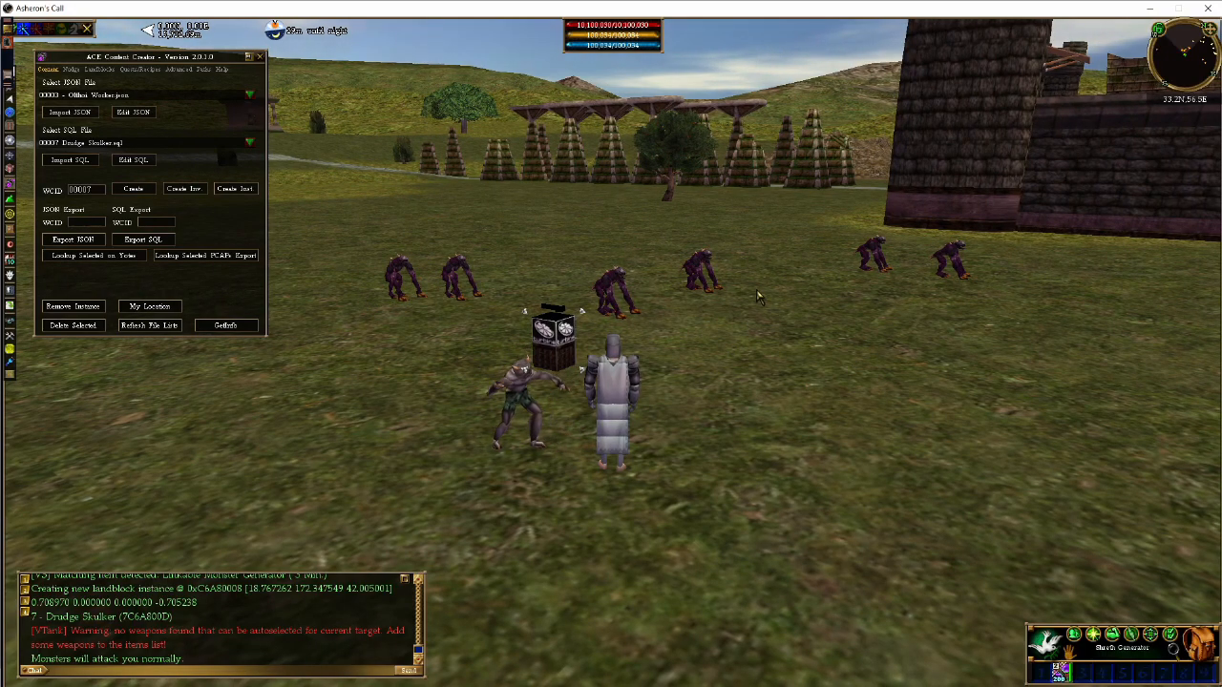
Switch to WeenieFab and set the Shreth Generator's HearLocalSignalsRadius to 5
key("alt+Tab")
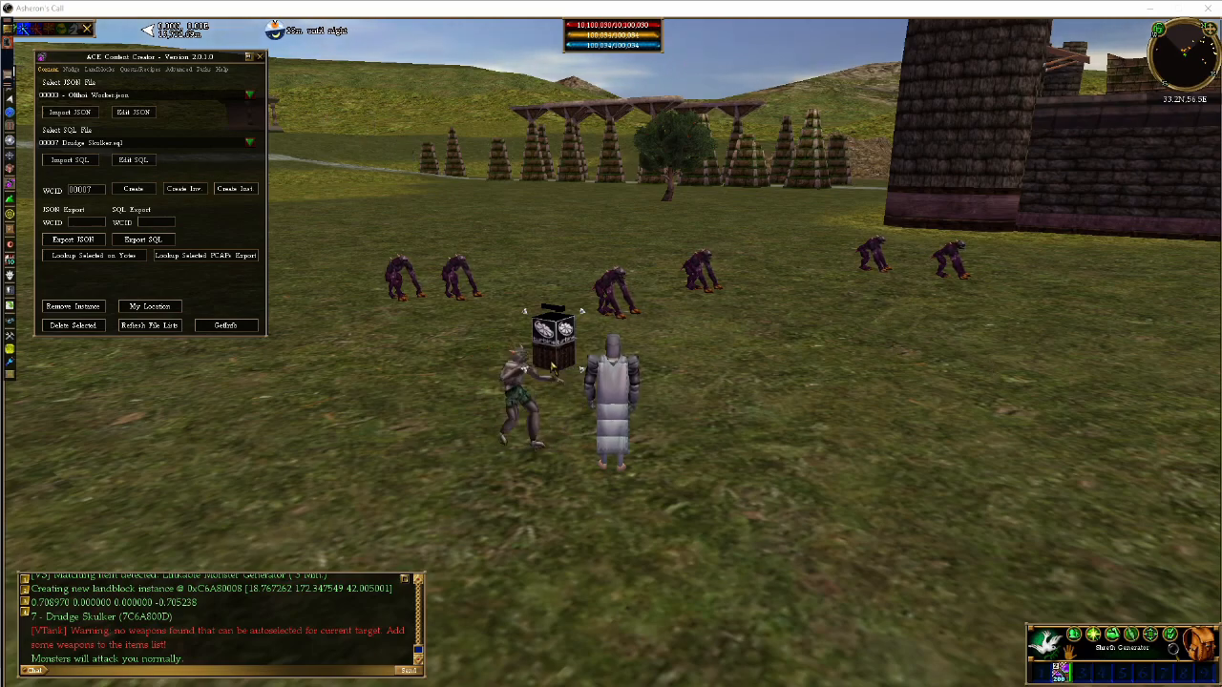
left_click(528, 380)
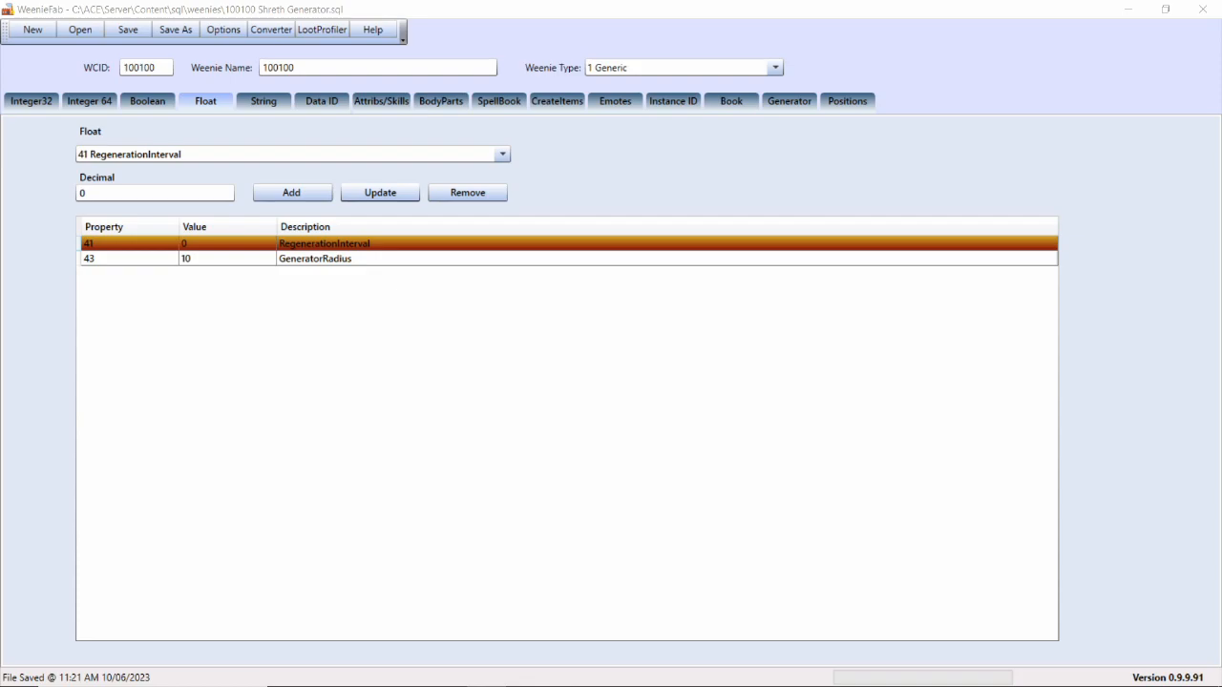
left_click(42, 103)
left_click(176, 289)
double_click(108, 190)
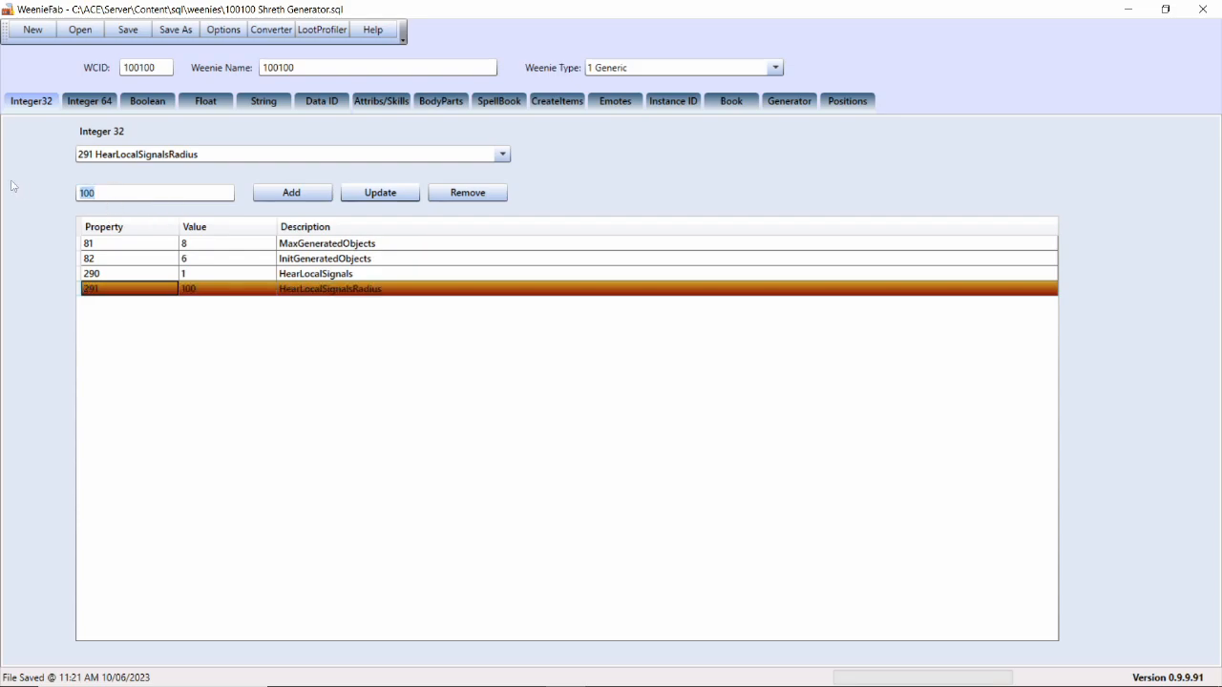
type("5")
left_click(376, 196)
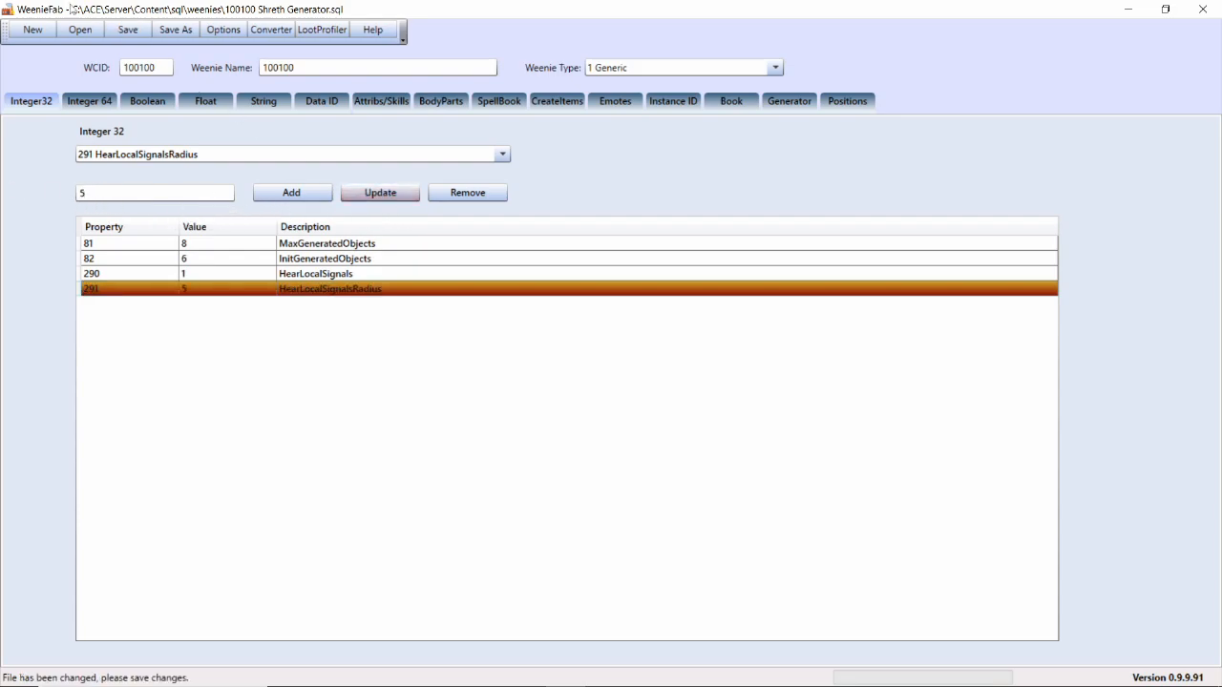
Change both the weenie's WCID and its name to 100101
type("1")
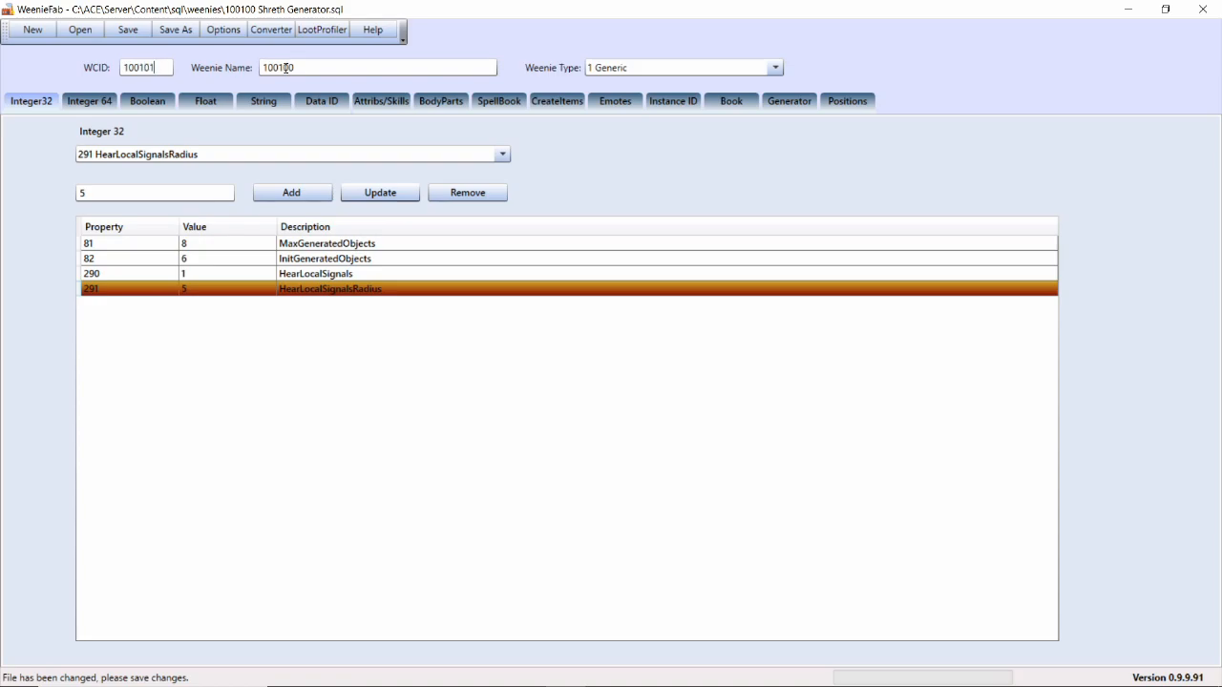
left_click(295, 70)
key("BackSpace")
type("1")
Change the signal in the generator's ReceiveLocalSignal emote to AvengeMe
left_click(598, 99)
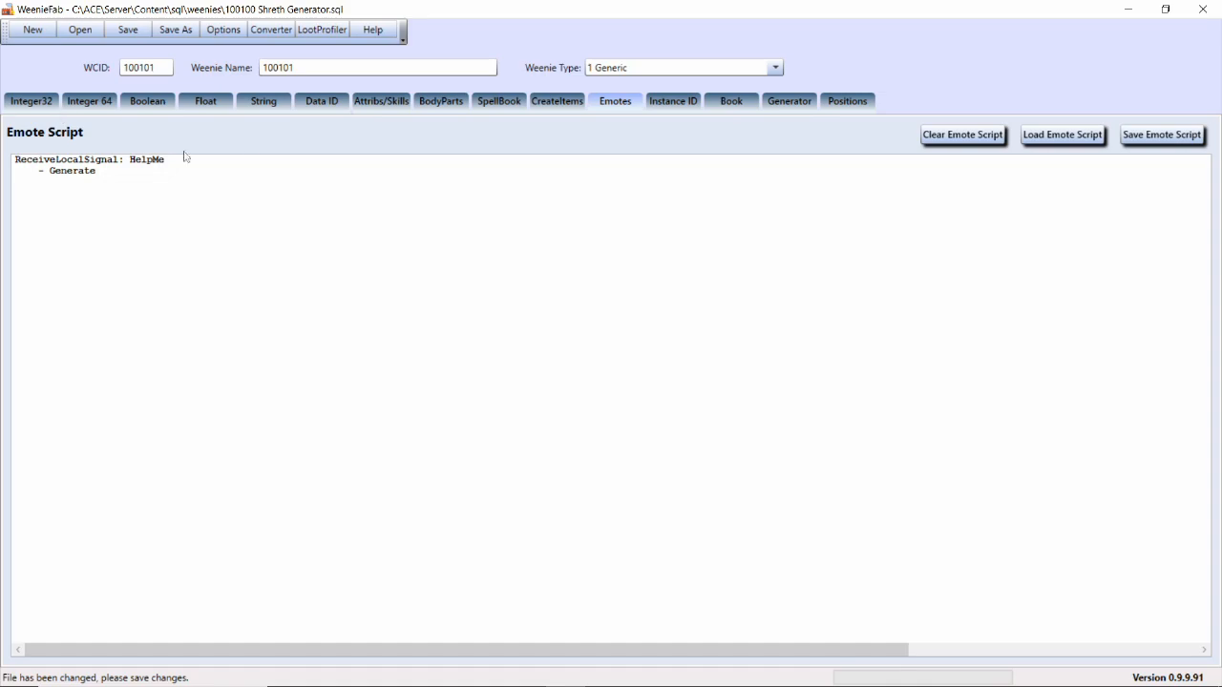
double_click(150, 160)
type("Avenge")
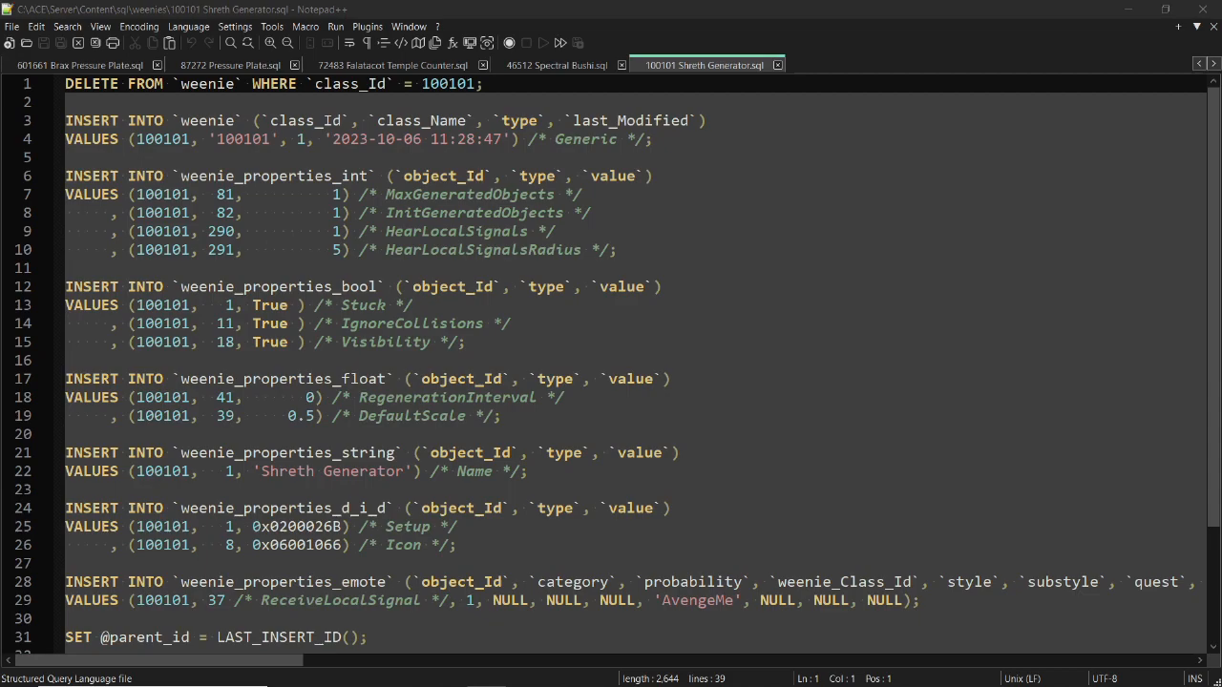
In 100101 Shreth Generator.sql in Notepad++, change the object ID in the weenie_properties_generator values to 100101
scroll(789, 391, "down", 3)
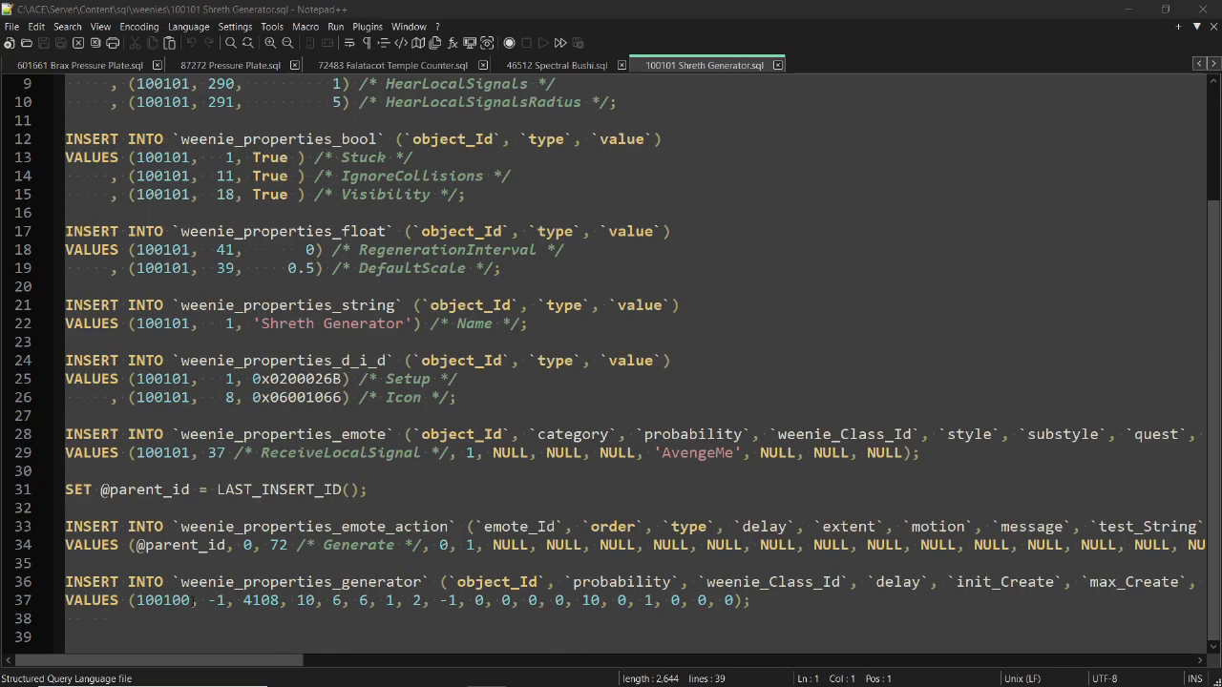
left_click(194, 600)
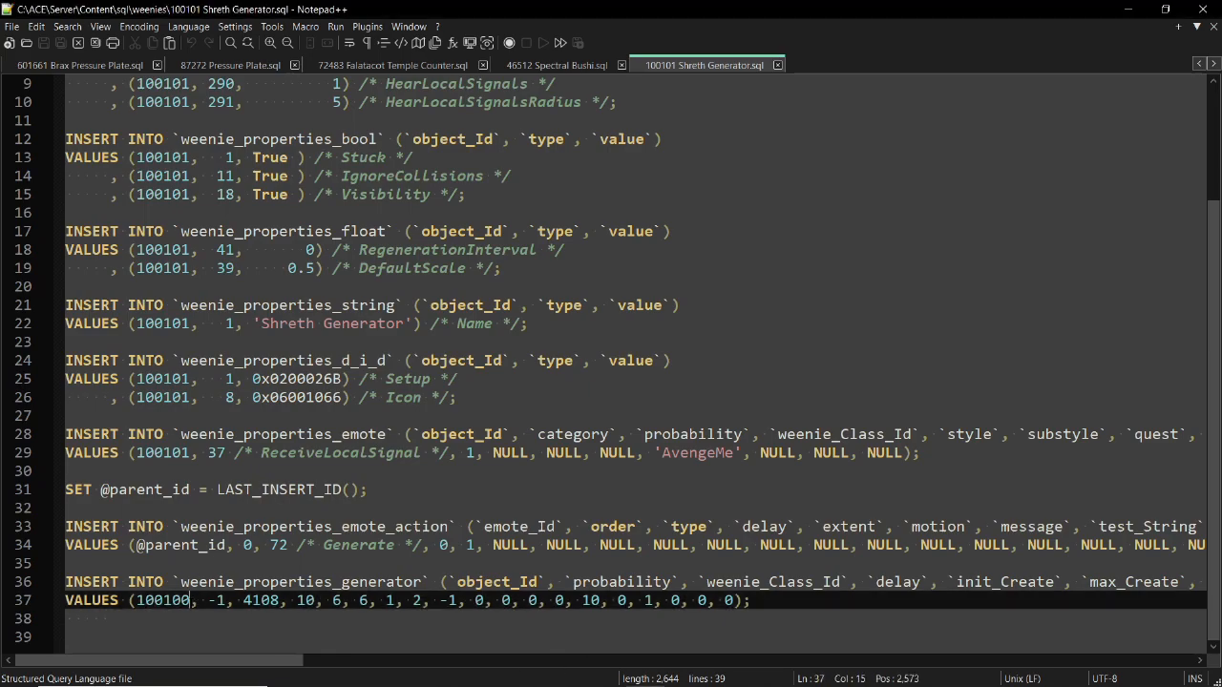
key("shift+Left")
type("1")
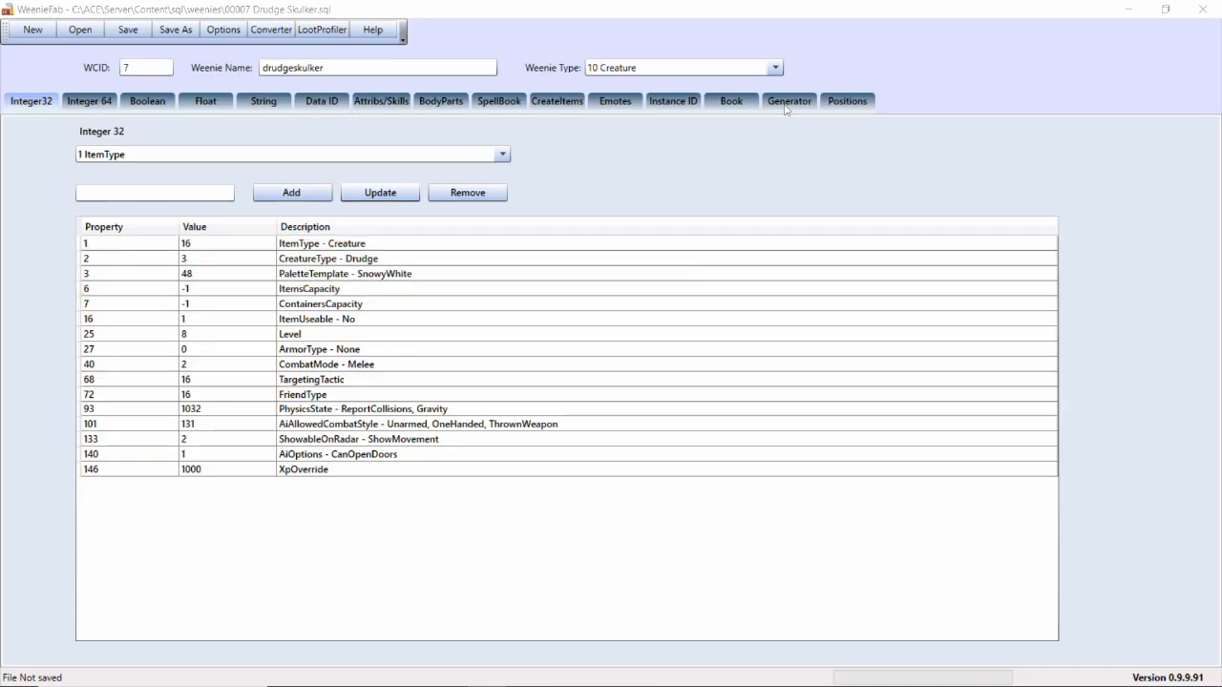
Add a Death emote to the Drudge Skulker's emote script in WeenieFab that sends LocalSignal: AvengeMe
left_click(616, 101)
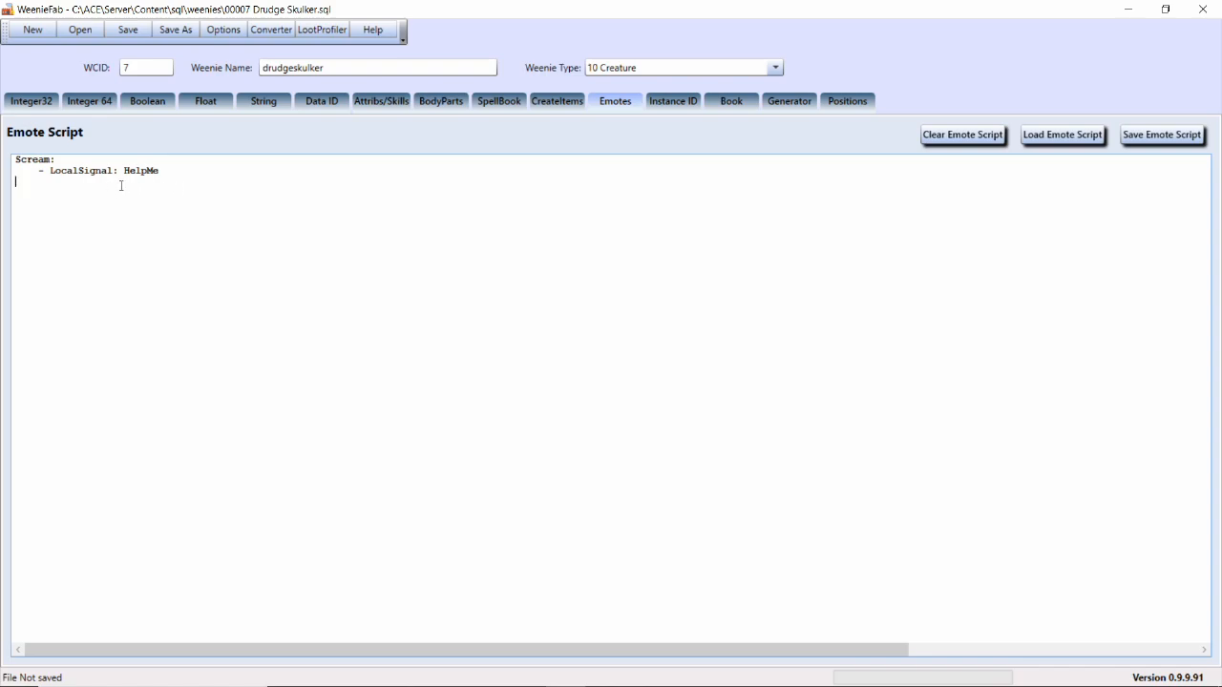
type("eath:     - LocalSignal: Avenge")
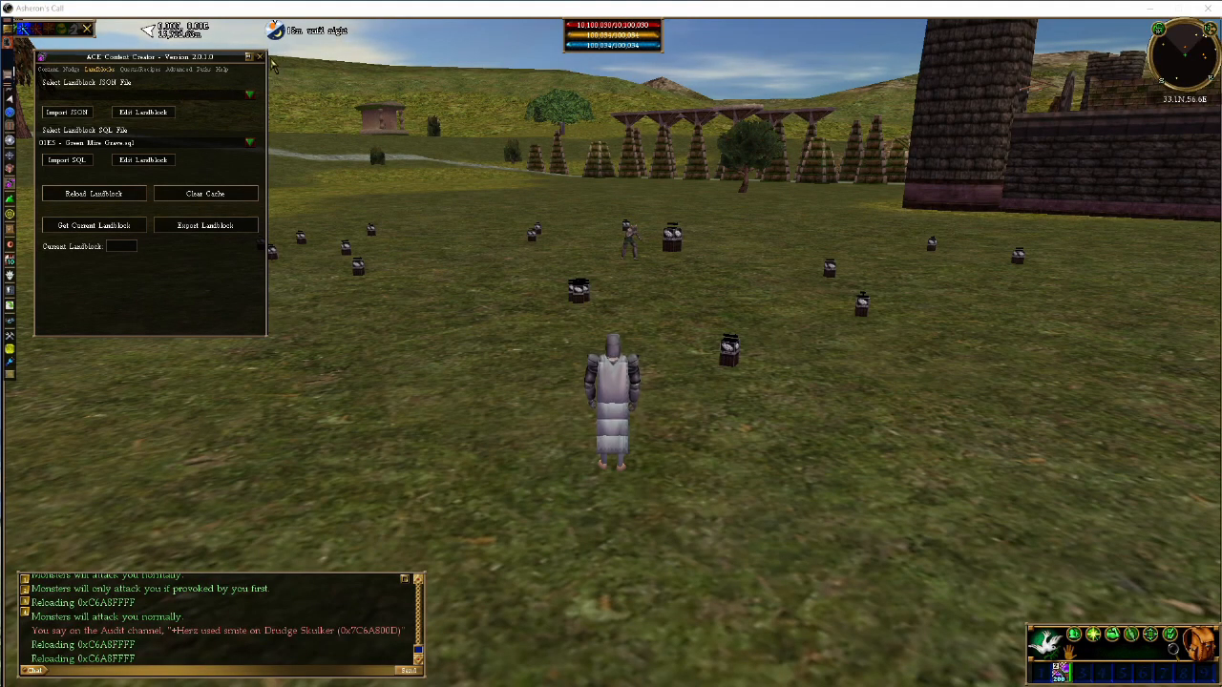
In Asheron's Call, select the Drudge Skulker and walk toward it to provoke its scream
left_click(353, 268)
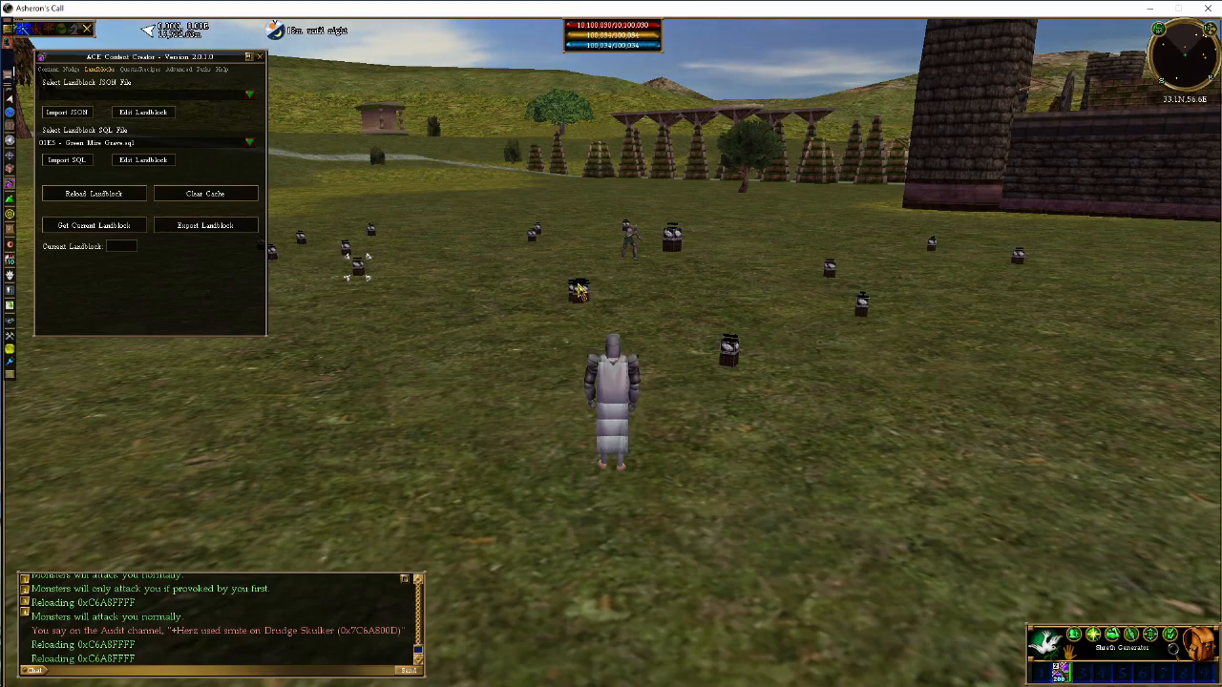
left_click(630, 240)
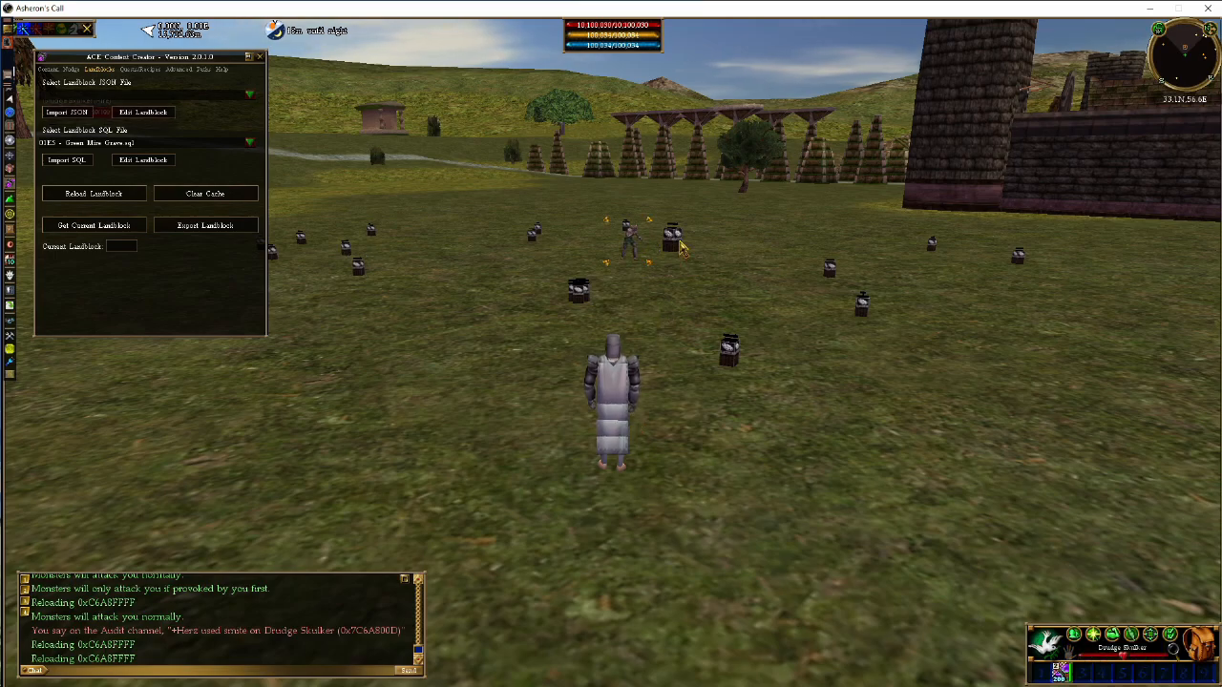
key("w")
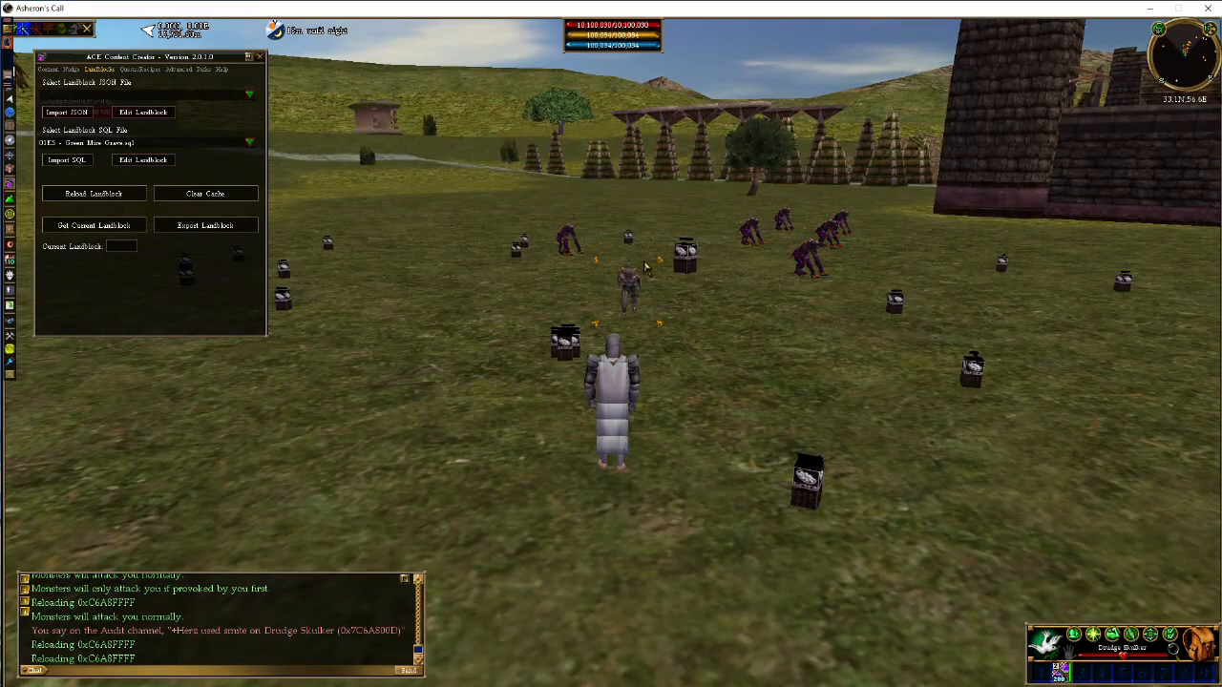
key("w")
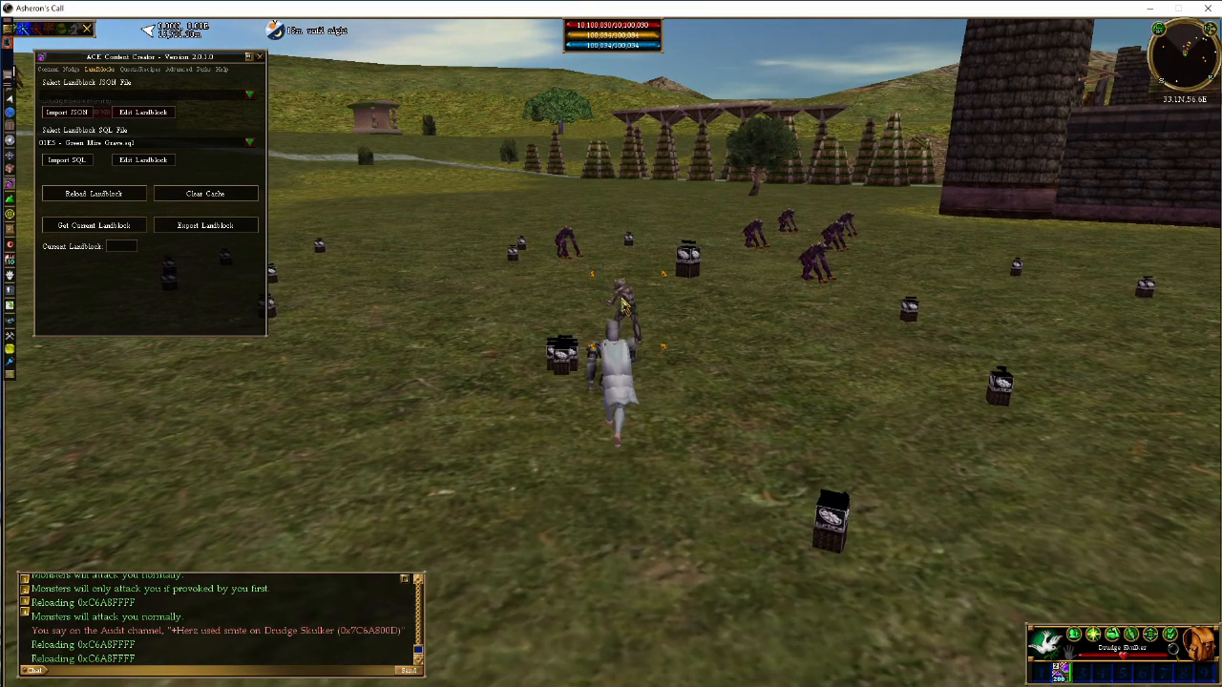
Select the Shreth Generator beside the Skulker, the Shreths near it and a more distant generator to check which were triggered
left_click(704, 268)
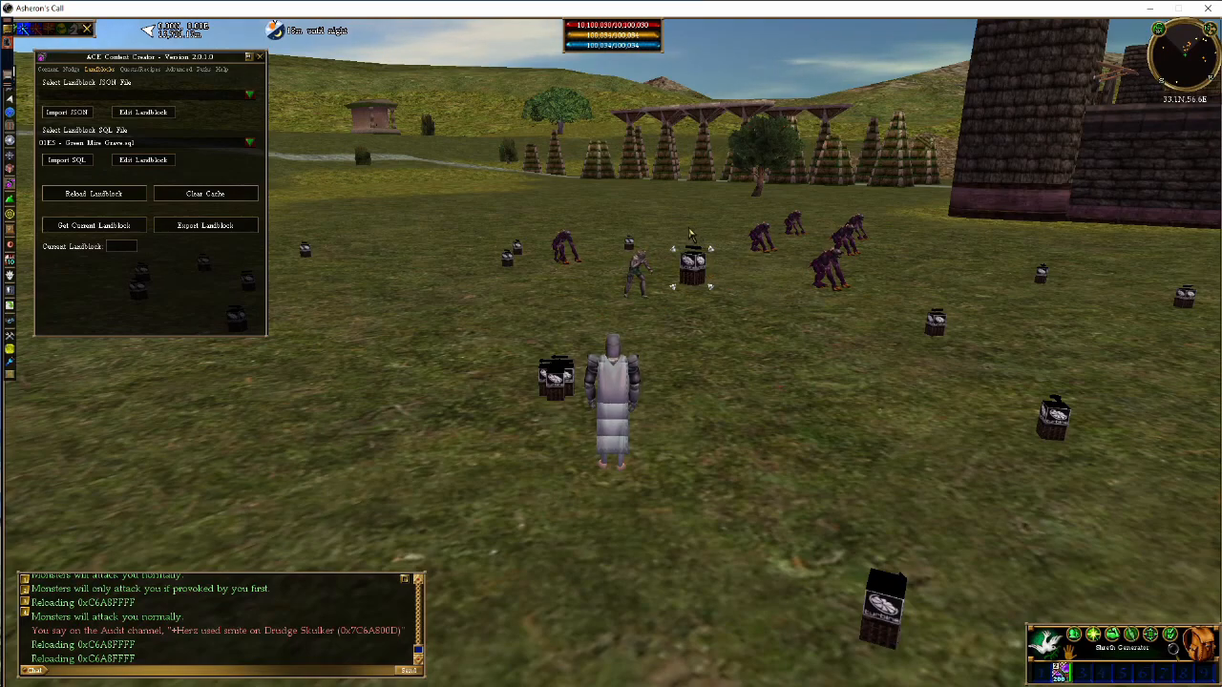
left_click(561, 258)
left_click(834, 272)
left_click(938, 321)
left_click(652, 289)
key("w")
key("a")
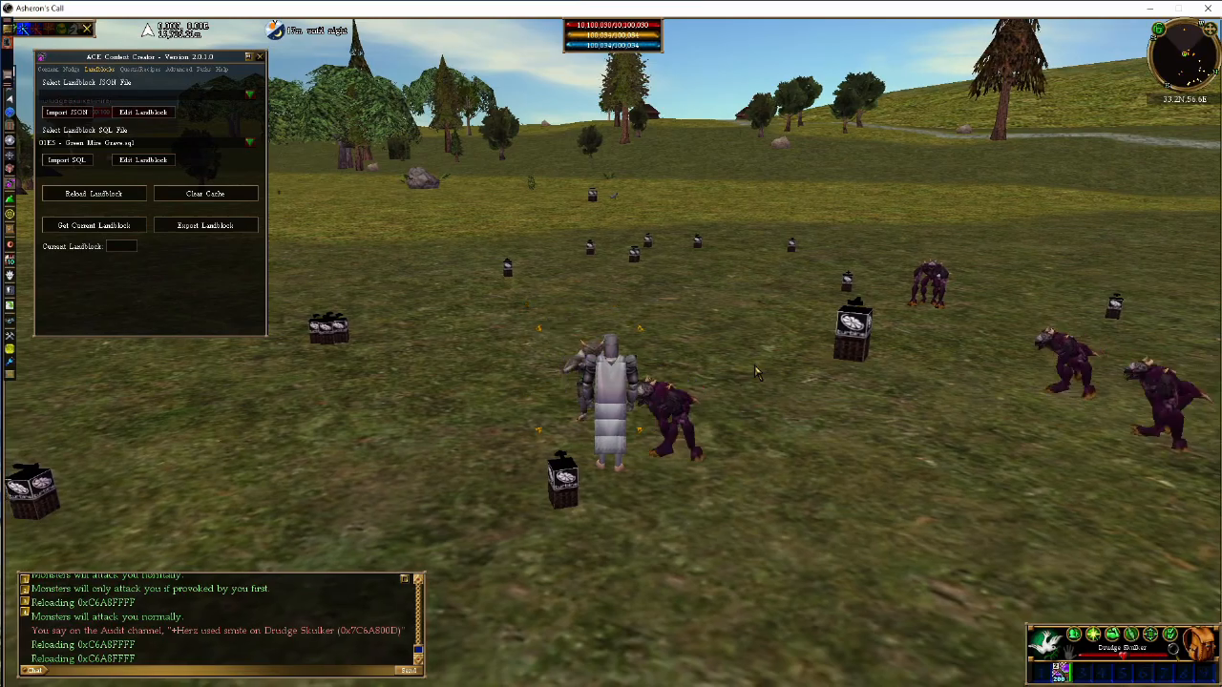
key("d")
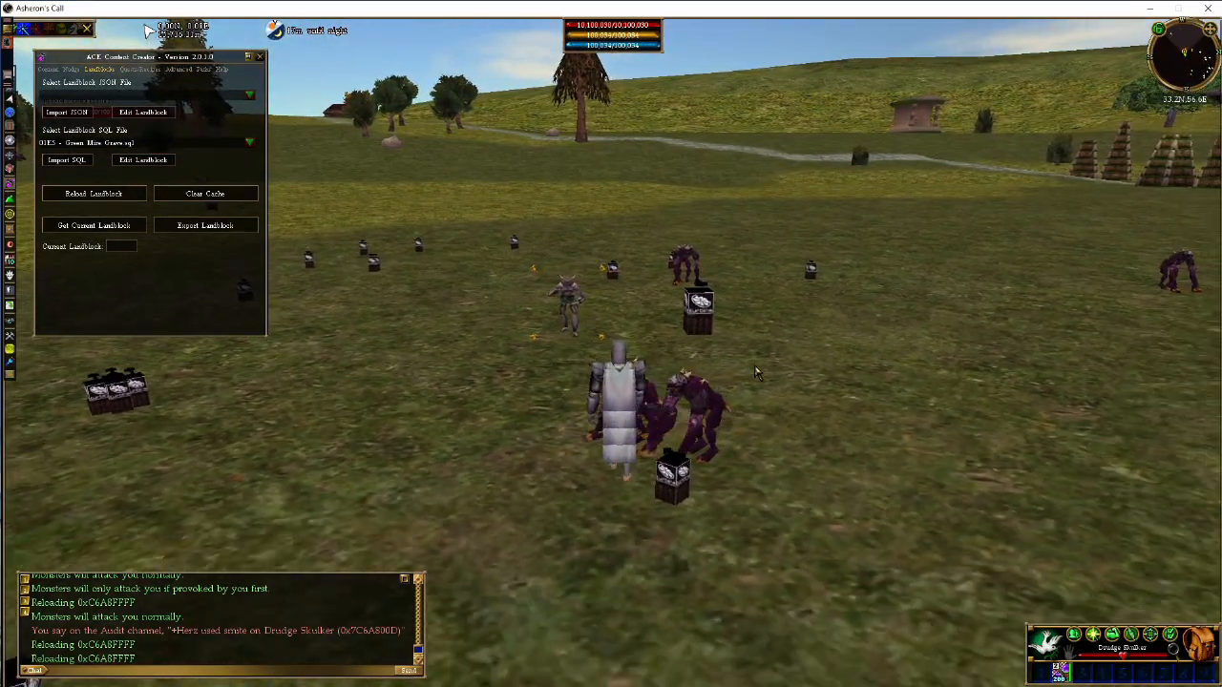
type("d")
type("@sm")
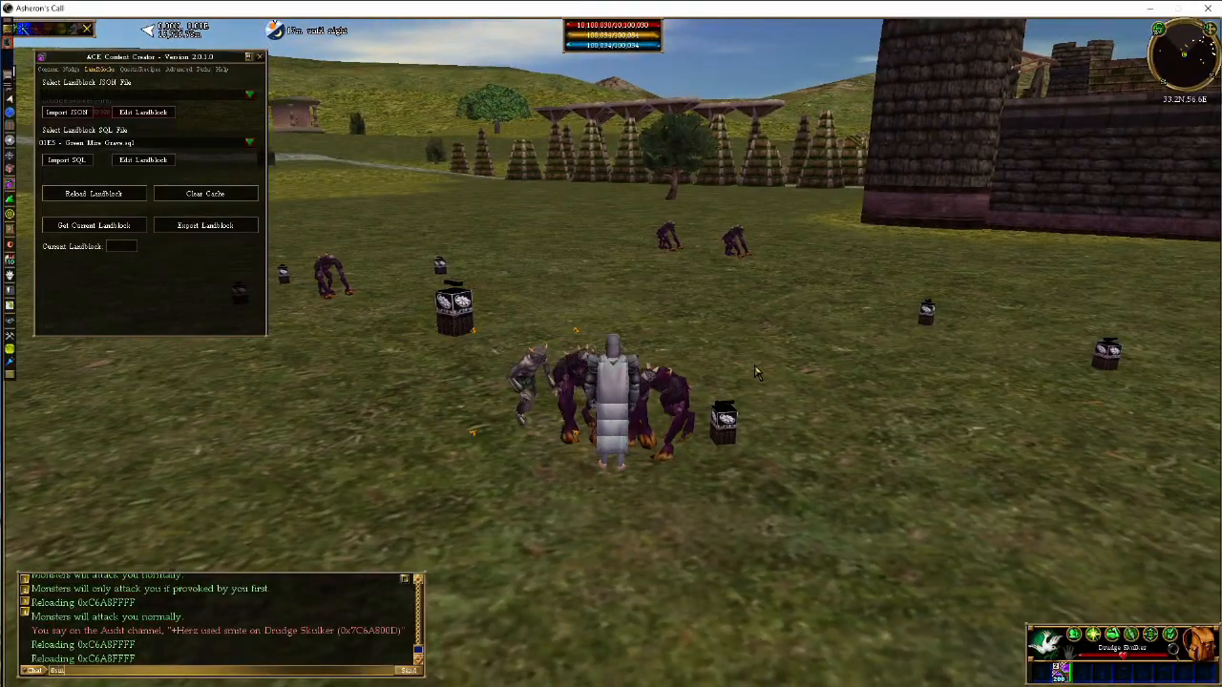
type("ite")
key("Return")
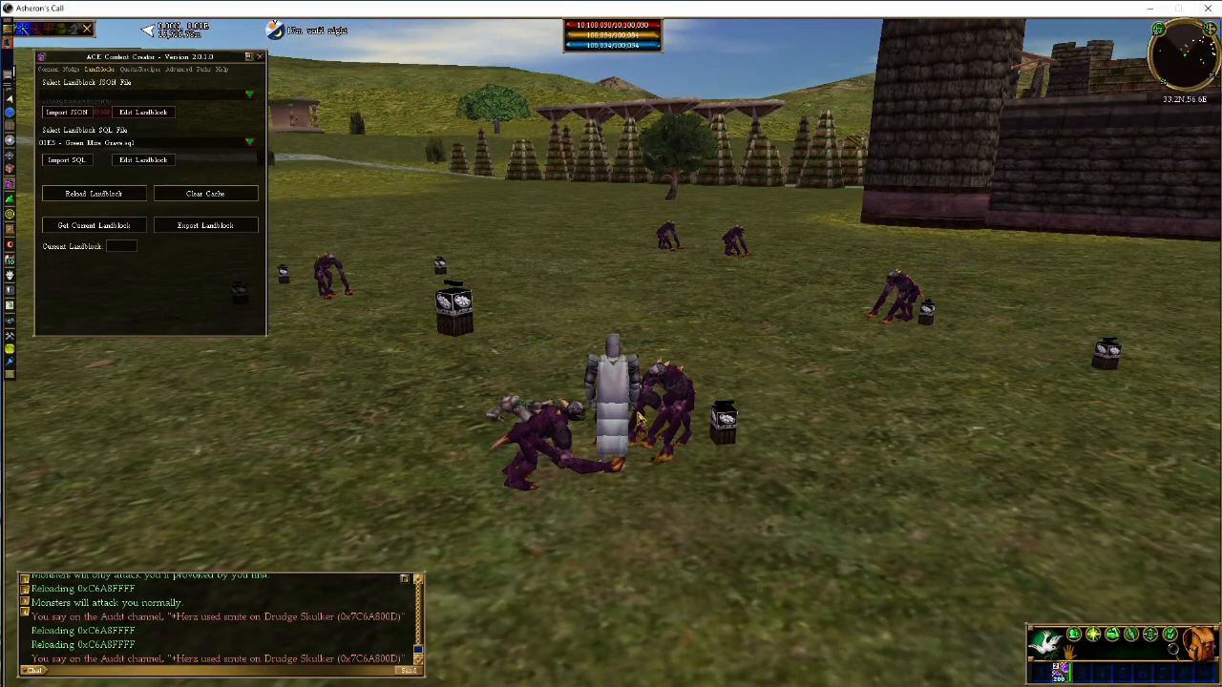
Check the nearby Shreth Generator, the Drudge Skulker's corpse and the Shreth beside the farther generator
left_click(724, 423)
left_click(723, 422)
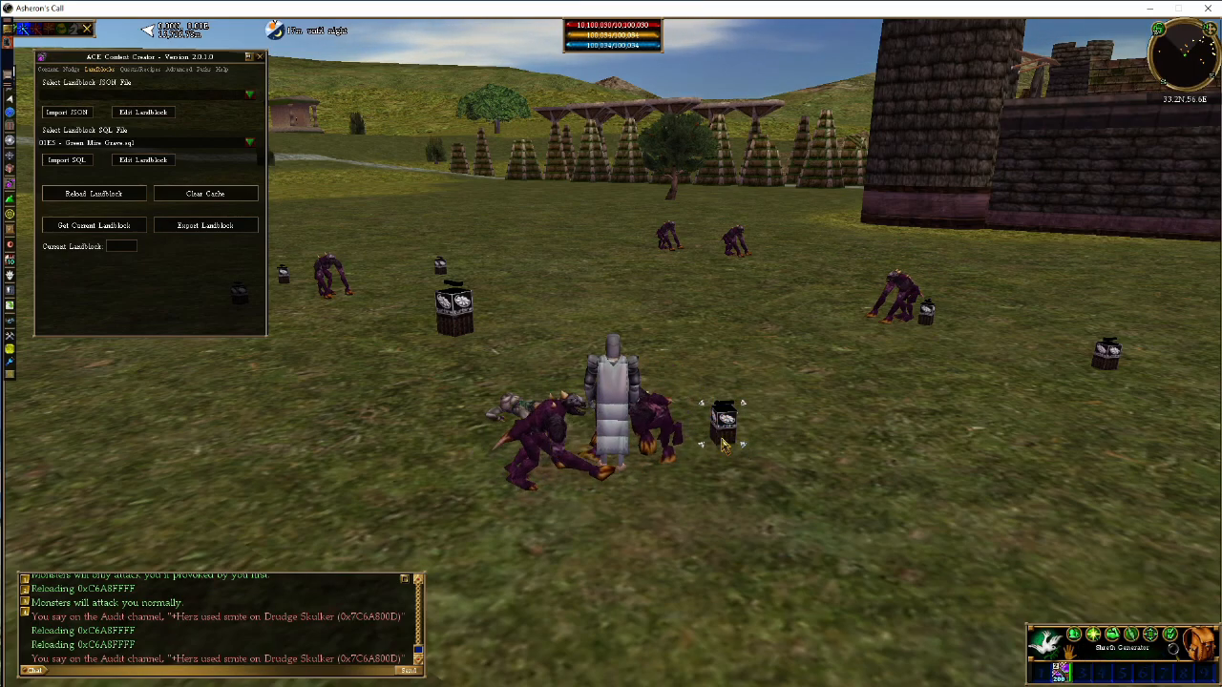
left_click(523, 412)
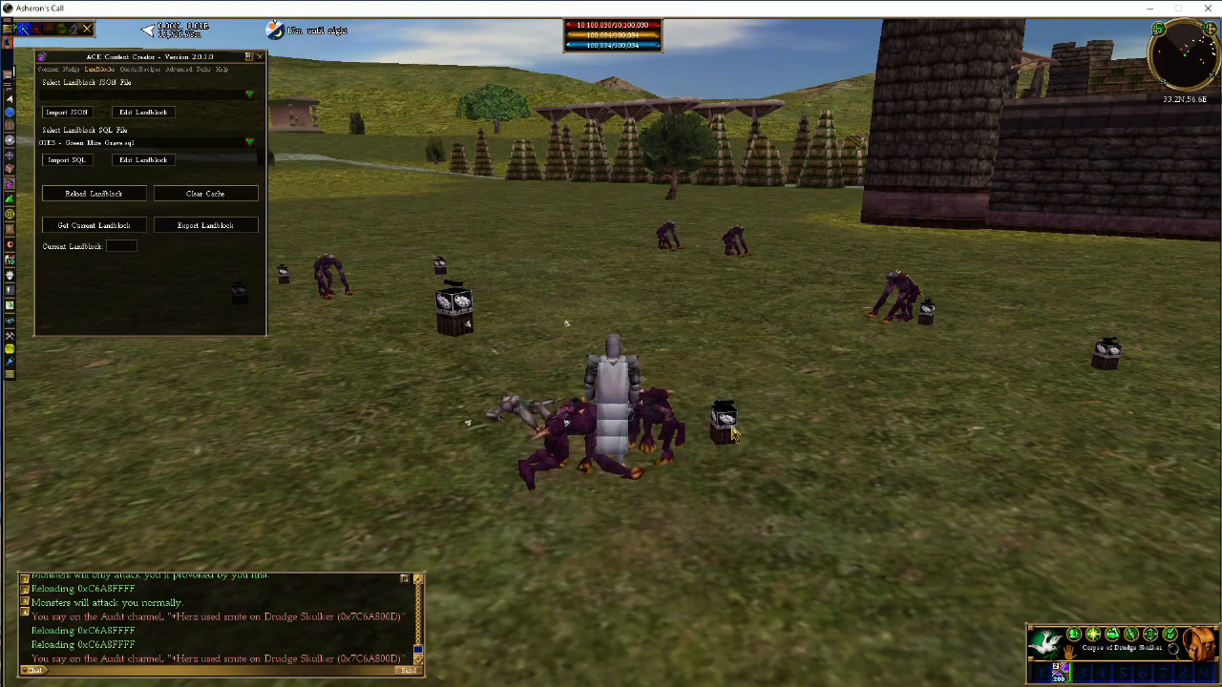
left_click(733, 432)
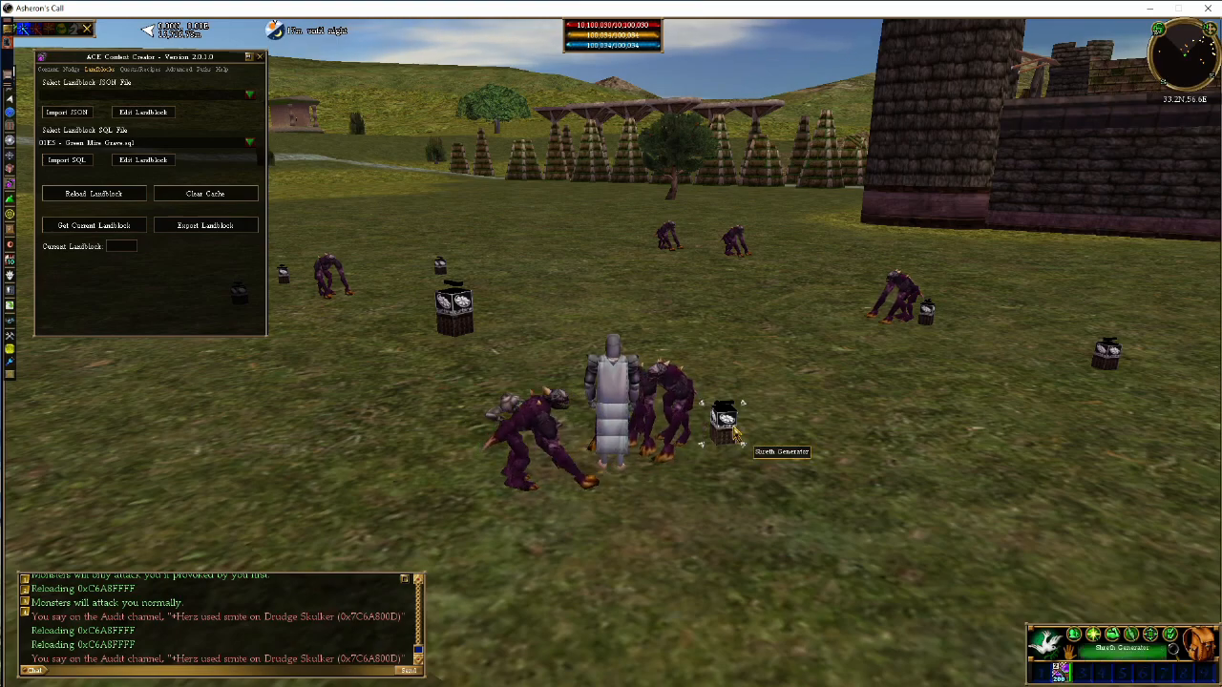
left_click(888, 293)
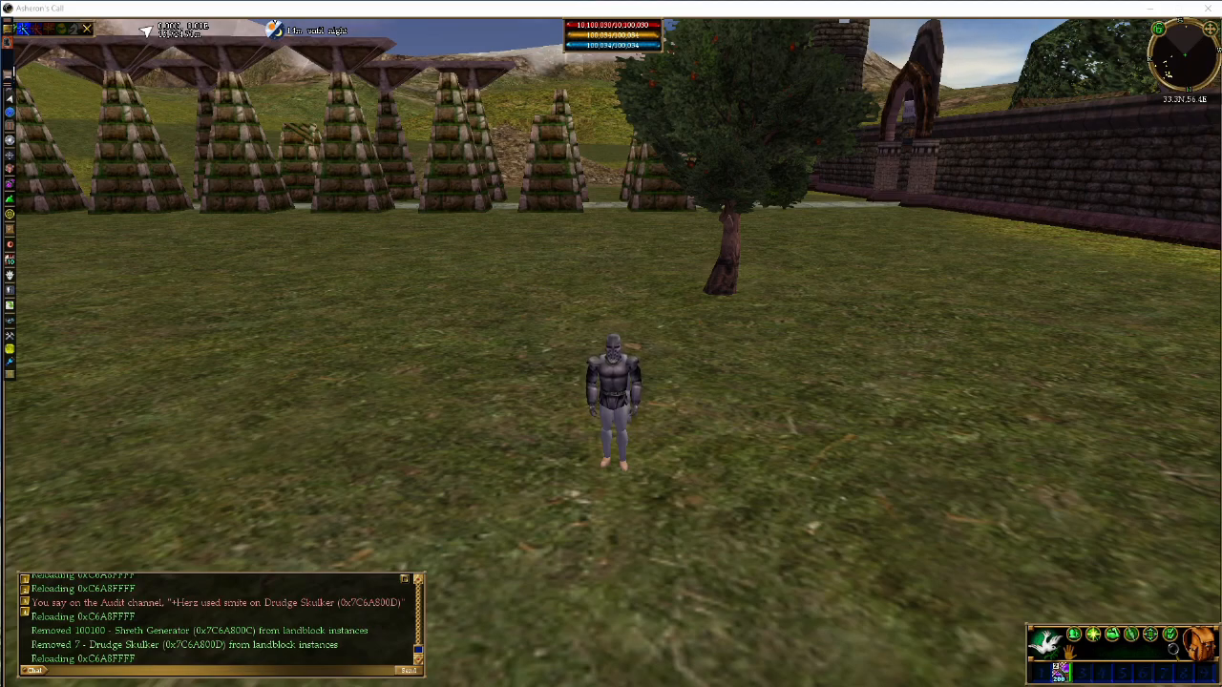
Open the ACE Content Creator and bring up its advanced instance creation and parent/child linking options
left_click(10, 183)
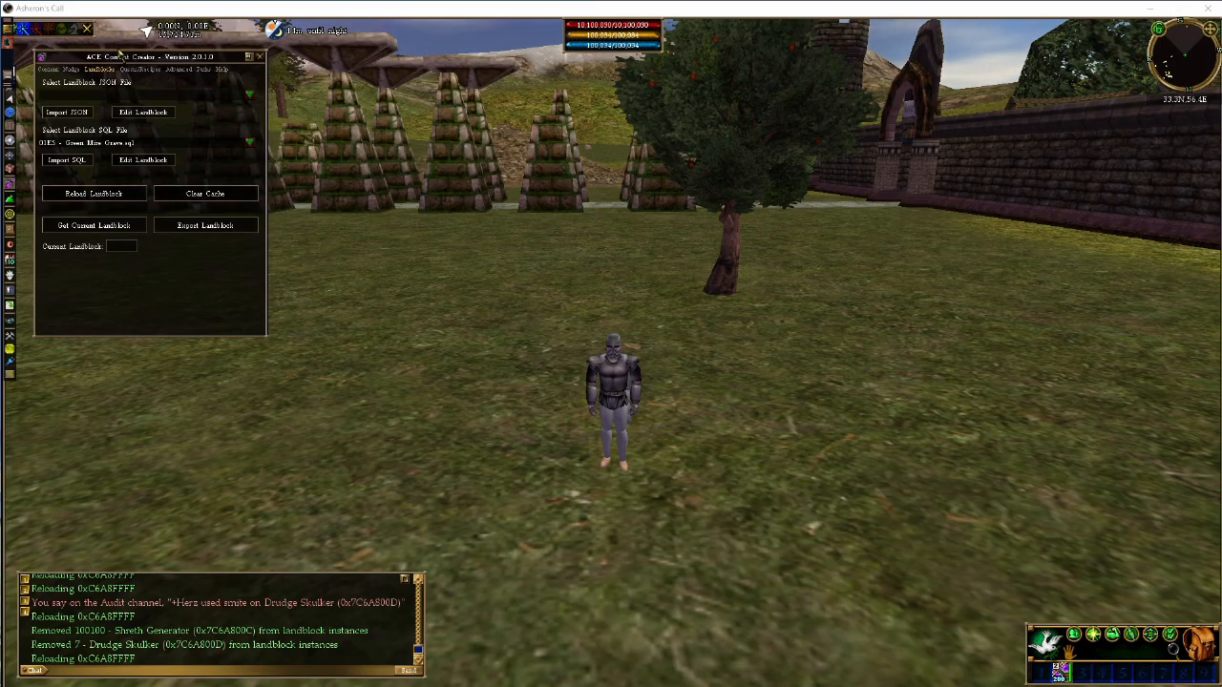
mouse_move(132, 59)
left_mouse_down()
mouse_move(143, 56)
mouse_move(134, 60)
left_mouse_up()
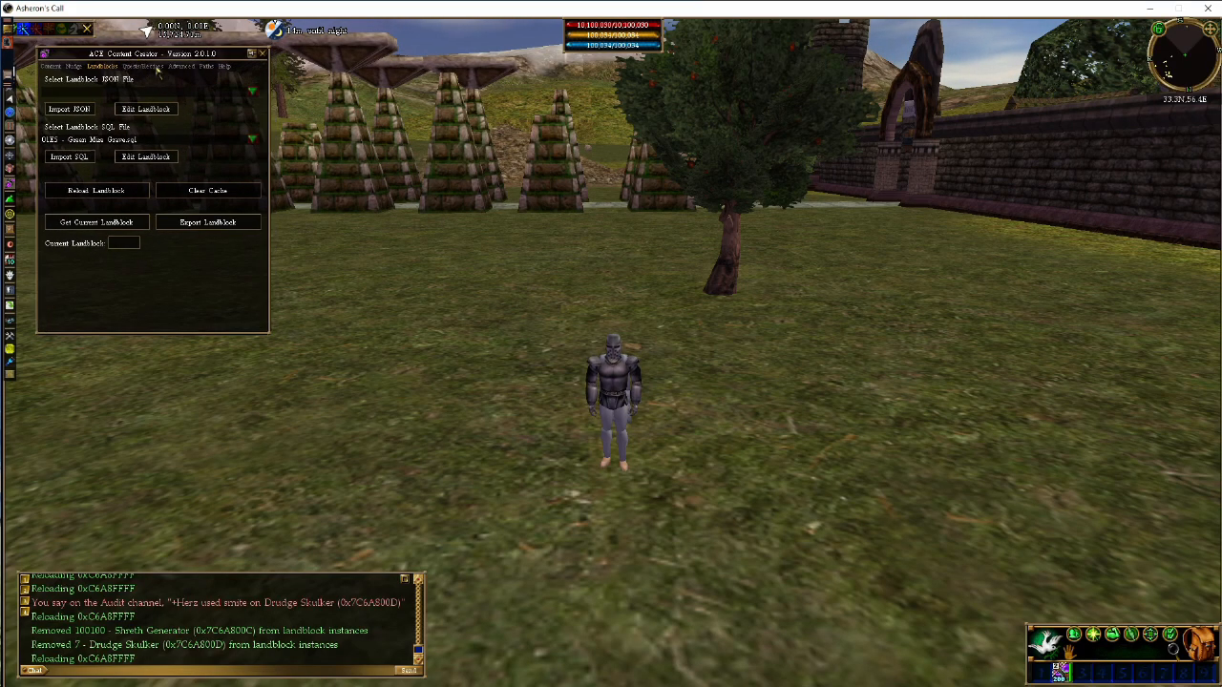
left_click(178, 66)
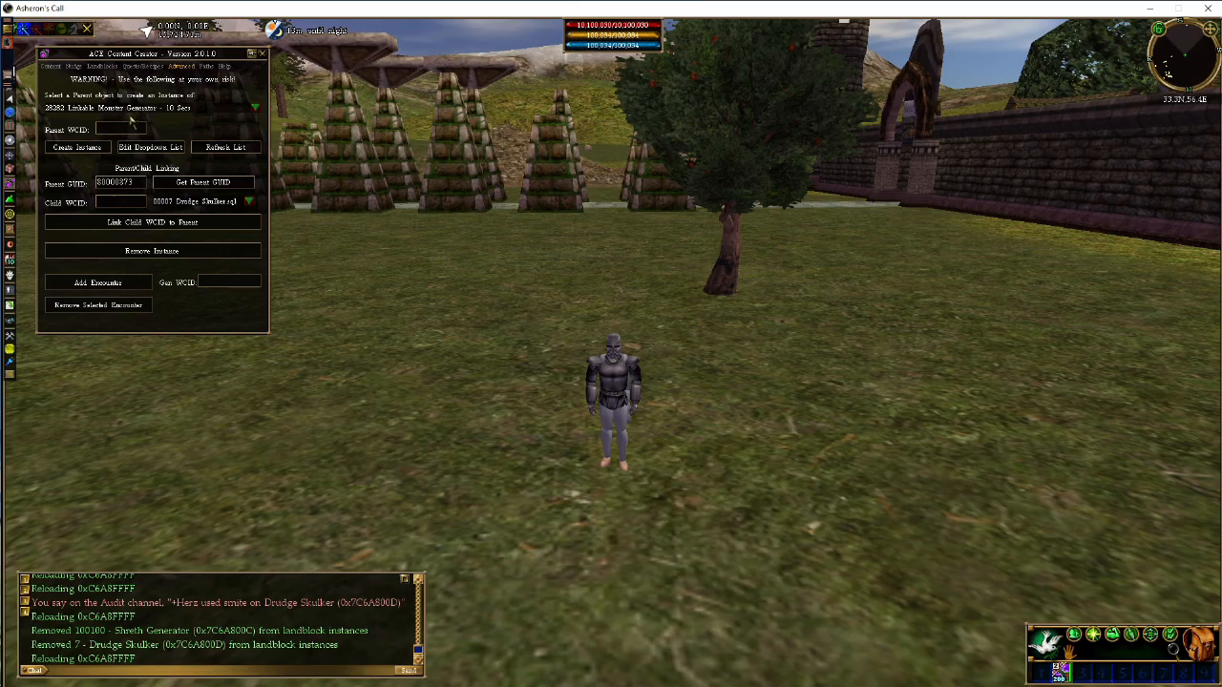
Create a landblock instance of 00568 Door in the field and select the placed door
left_click(47, 67)
left_click(126, 141)
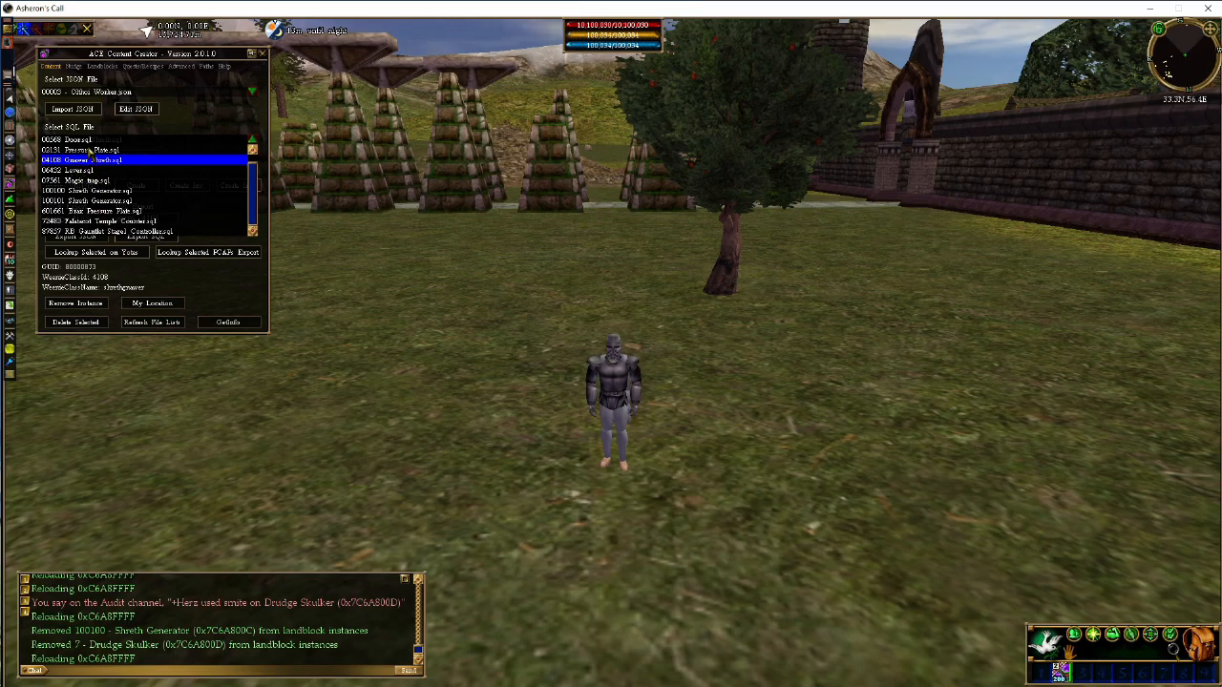
left_click(80, 140)
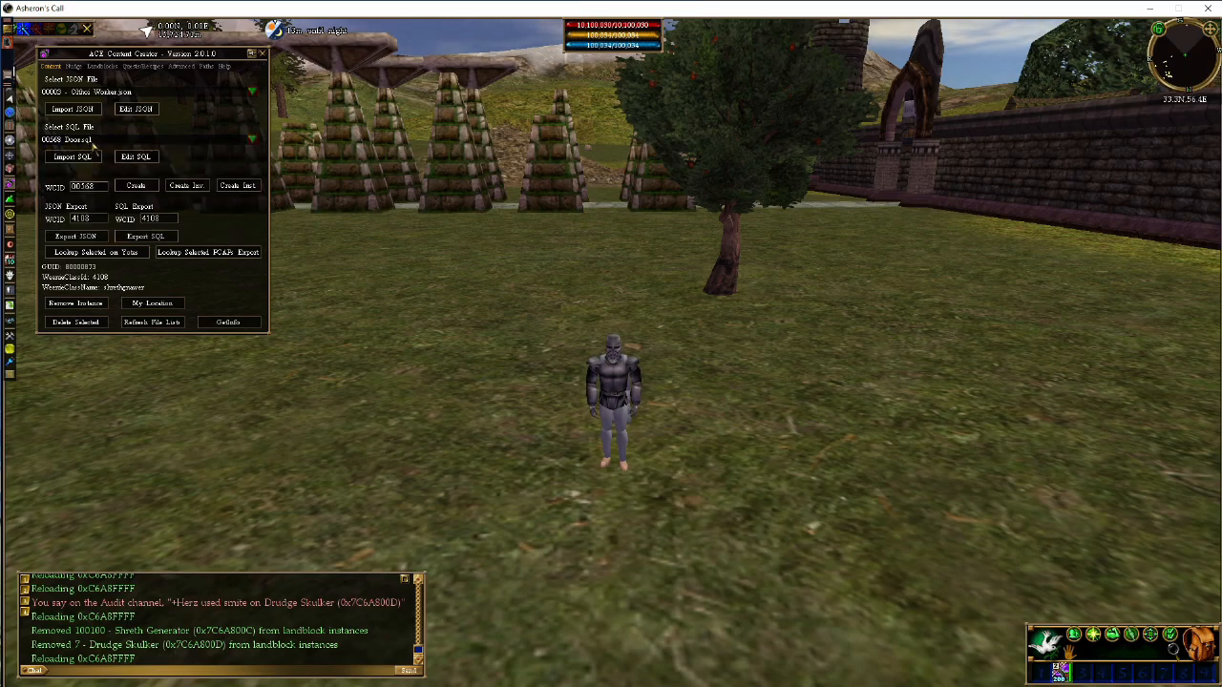
left_click(239, 185)
left_click(706, 315)
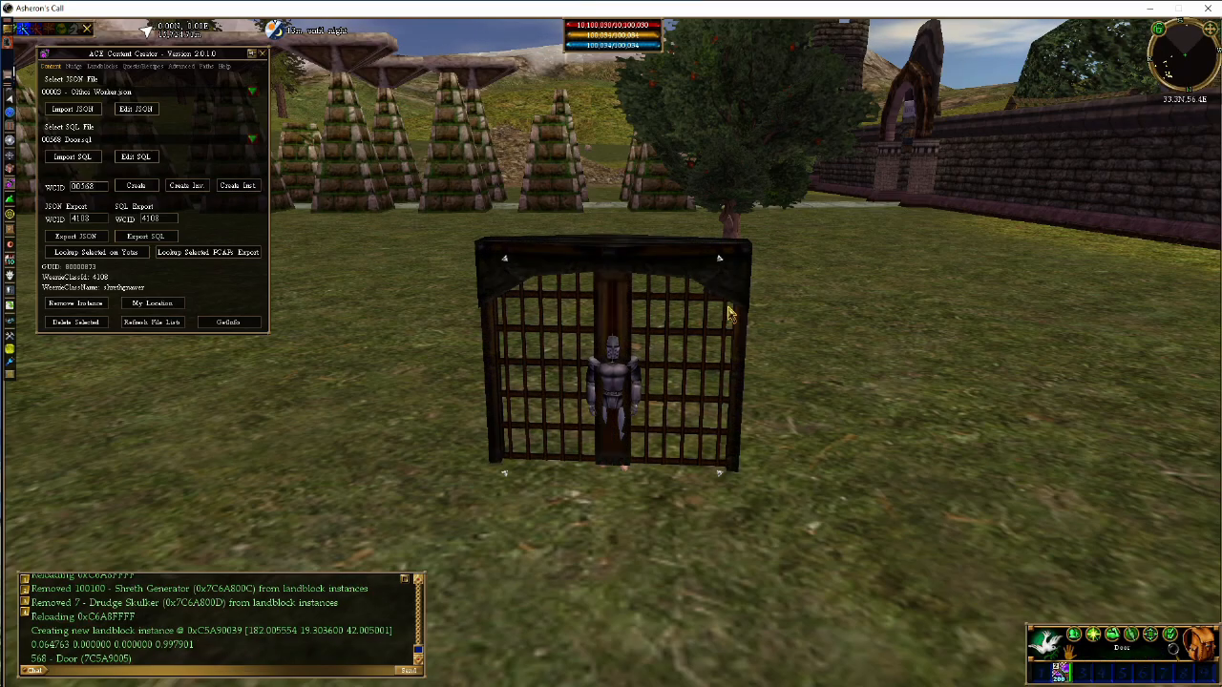
key("w")
key("a")
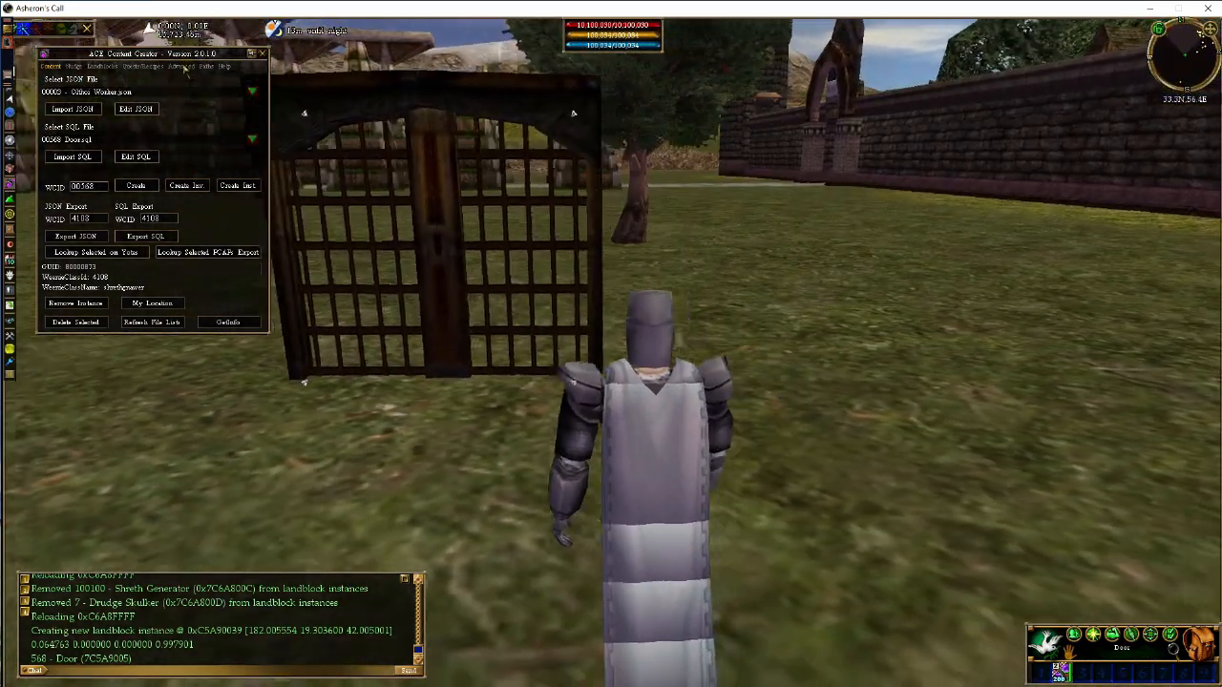
Load the selected door's GUID as the parent for parent/child linking
left_click(181, 66)
key("a")
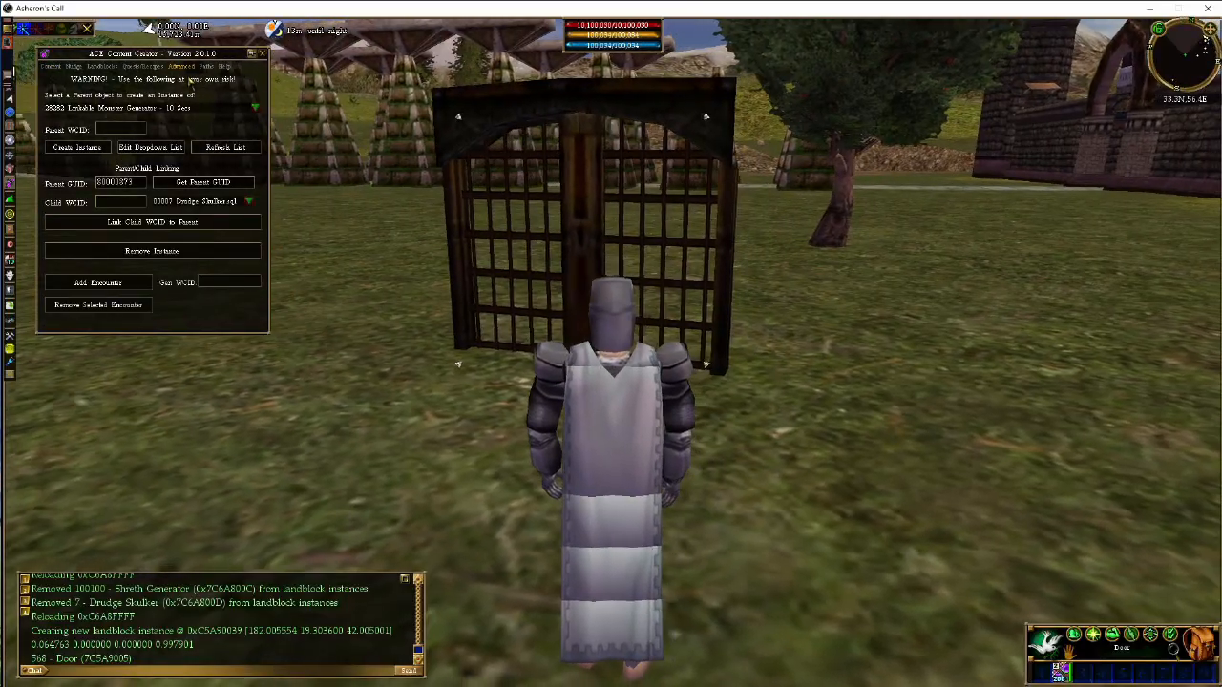
scroll(191, 82, "down", 5)
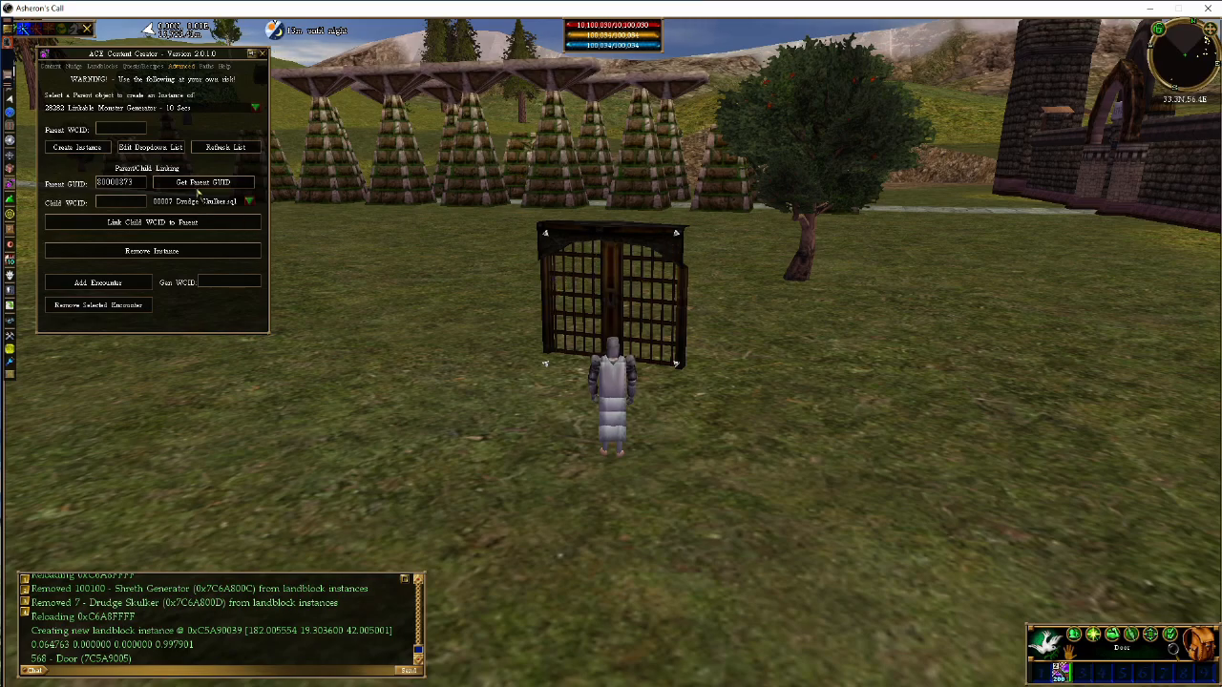
left_click(217, 187)
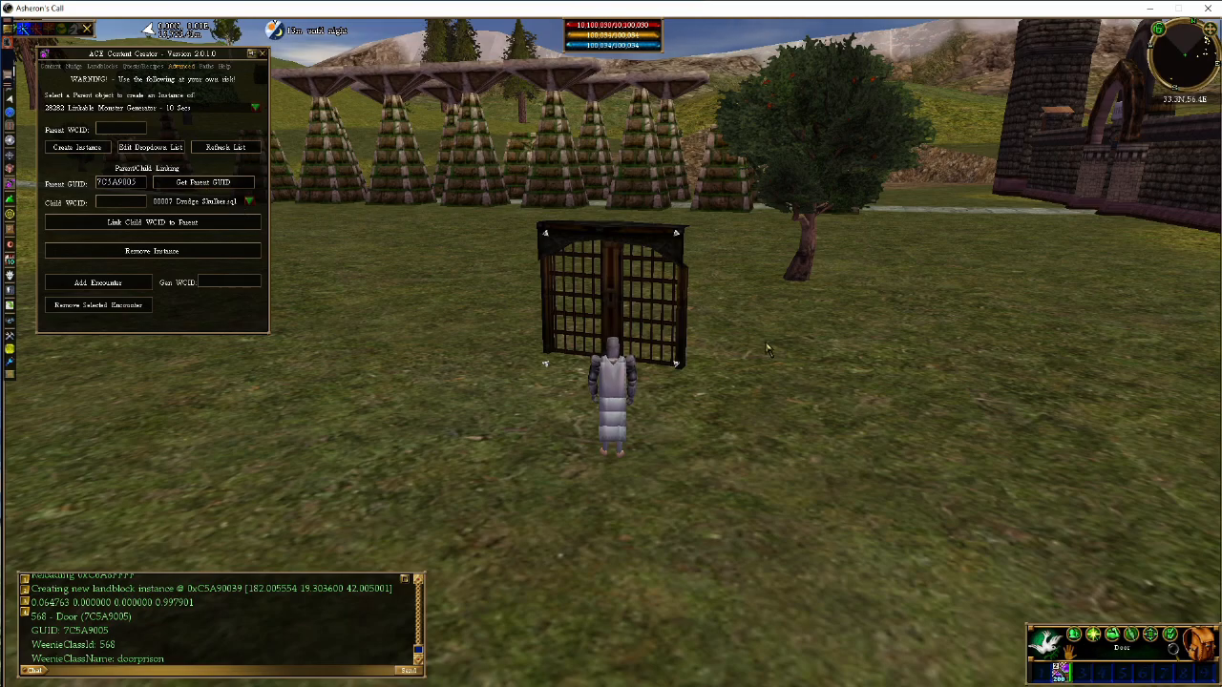
left_click(167, 186)
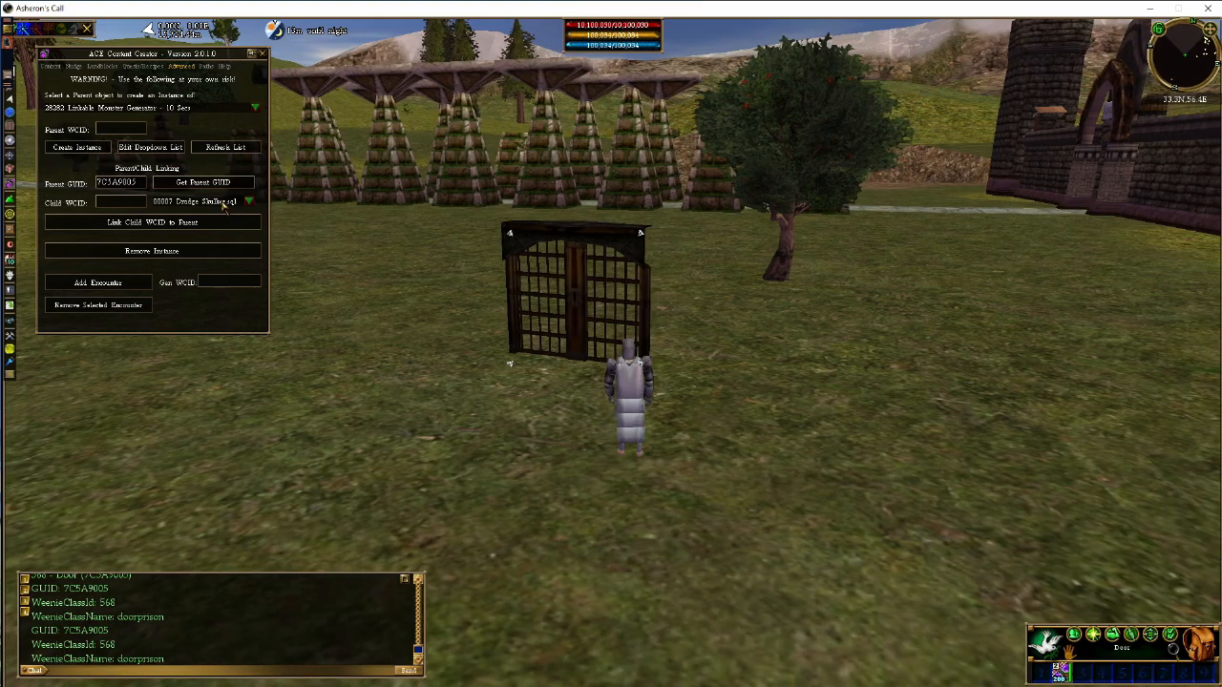
Choose 06432 Lever as the child and link it to the parent door at the character's position
left_click(225, 203)
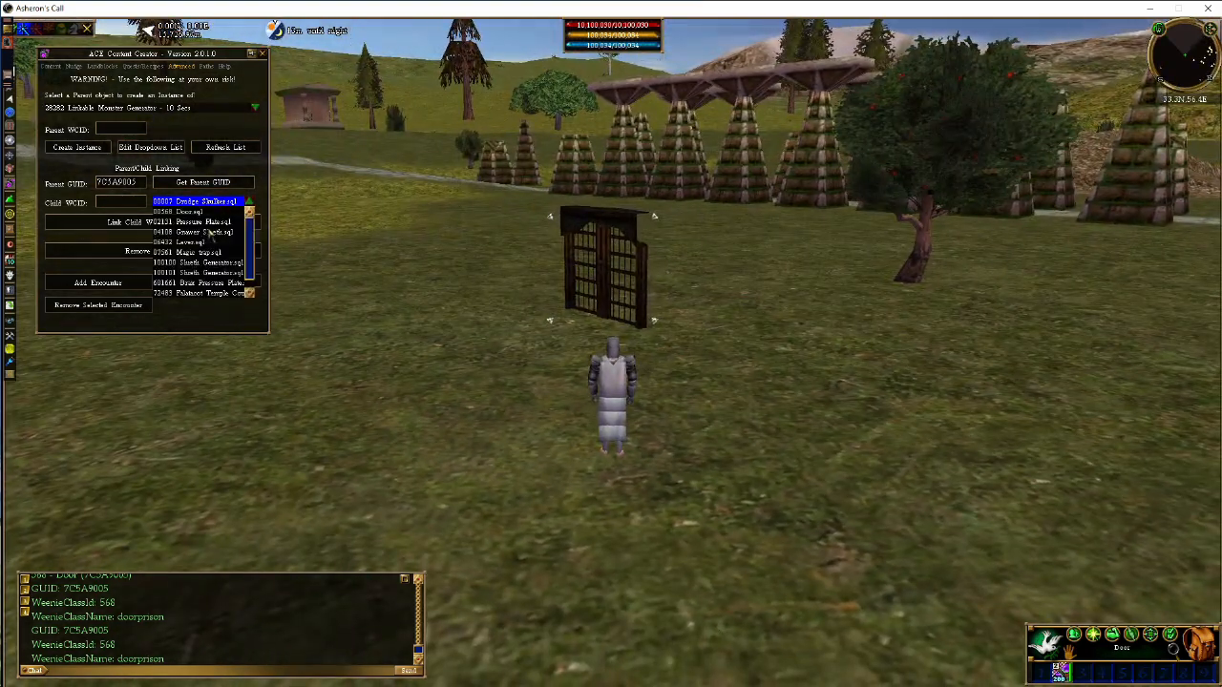
left_click(186, 243)
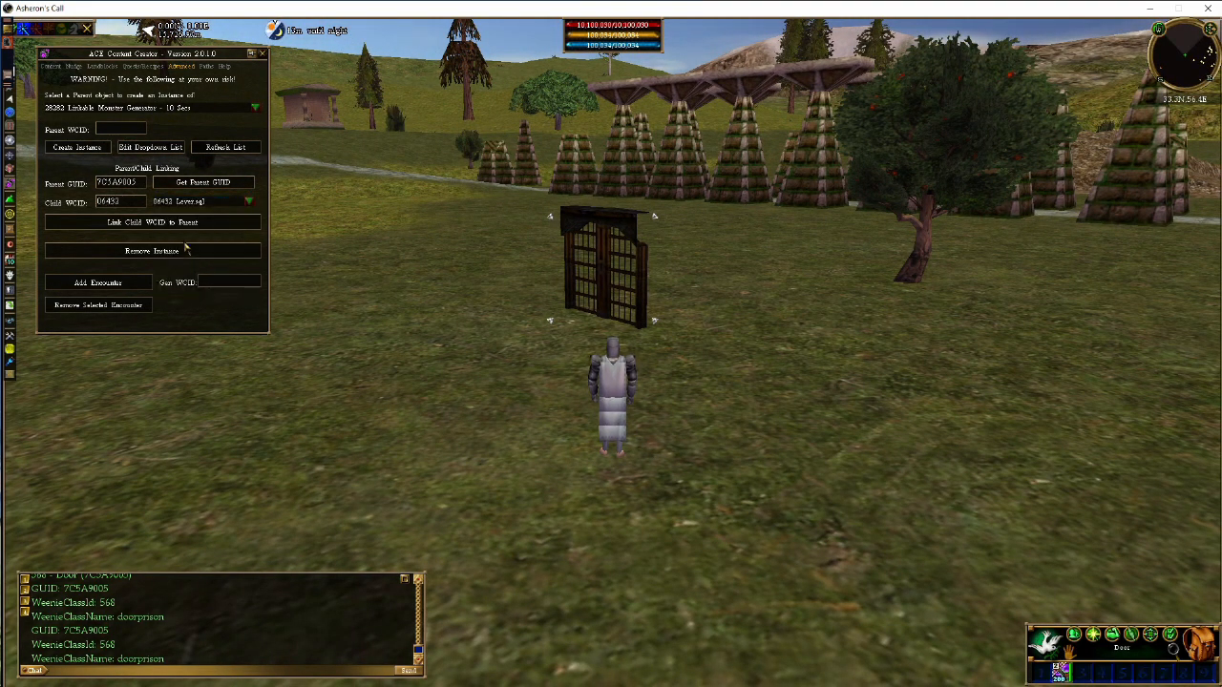
key("z")
key("x")
left_click(174, 228)
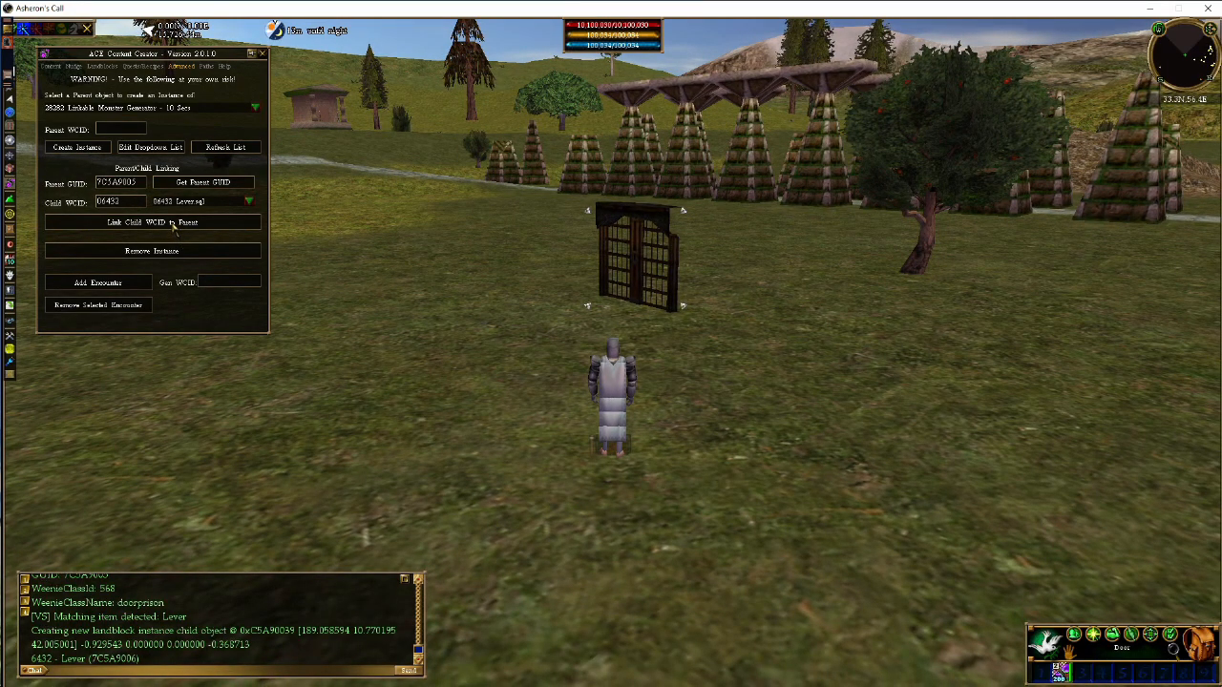
Select the new lever and nudge it up twice in 0.5 increments
key("d")
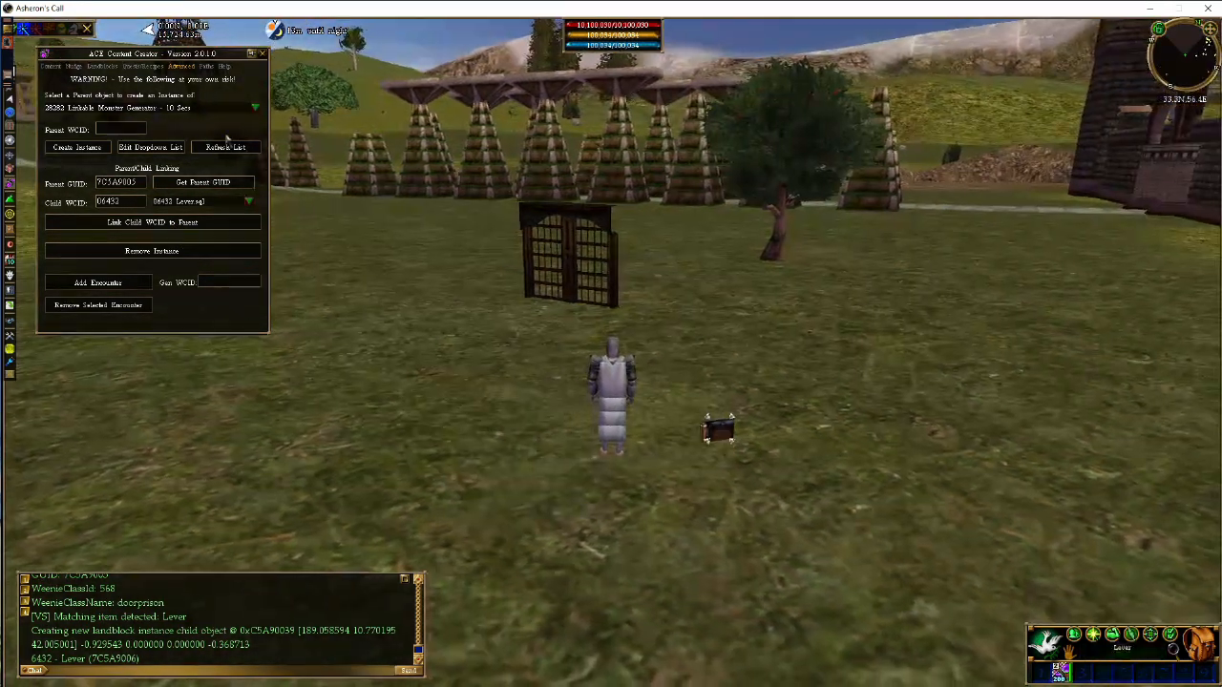
left_click(708, 427)
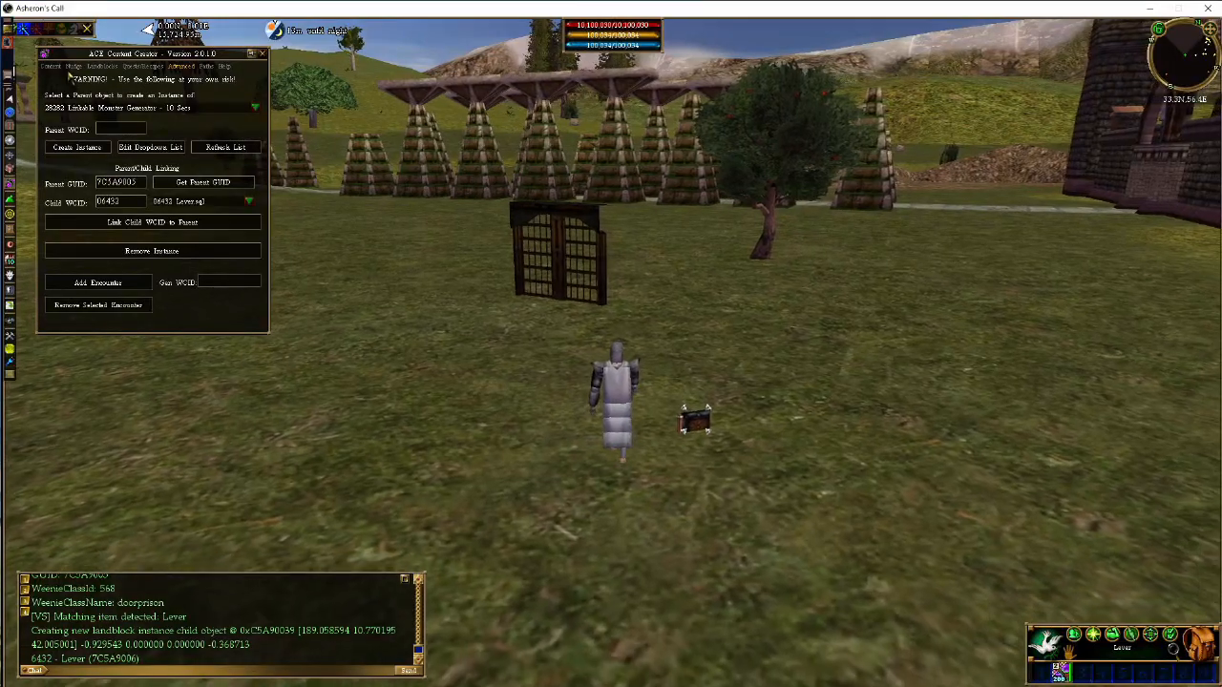
left_click(73, 66)
left_click(234, 108)
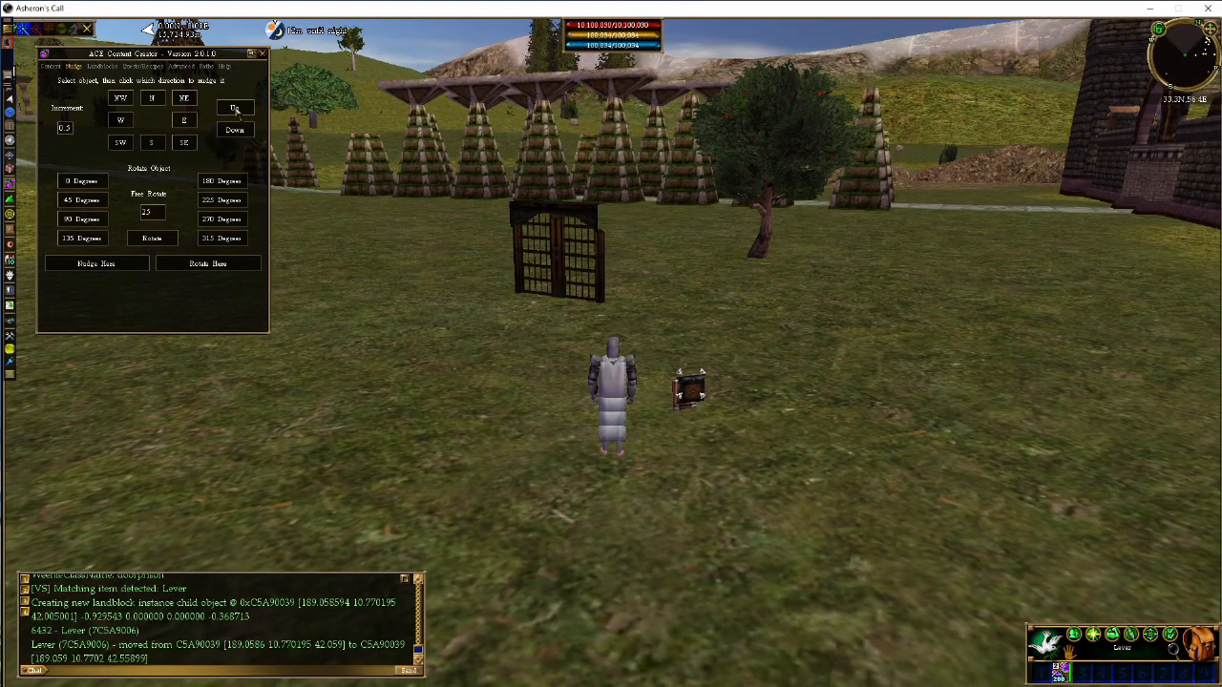
left_click(235, 110)
key("c")
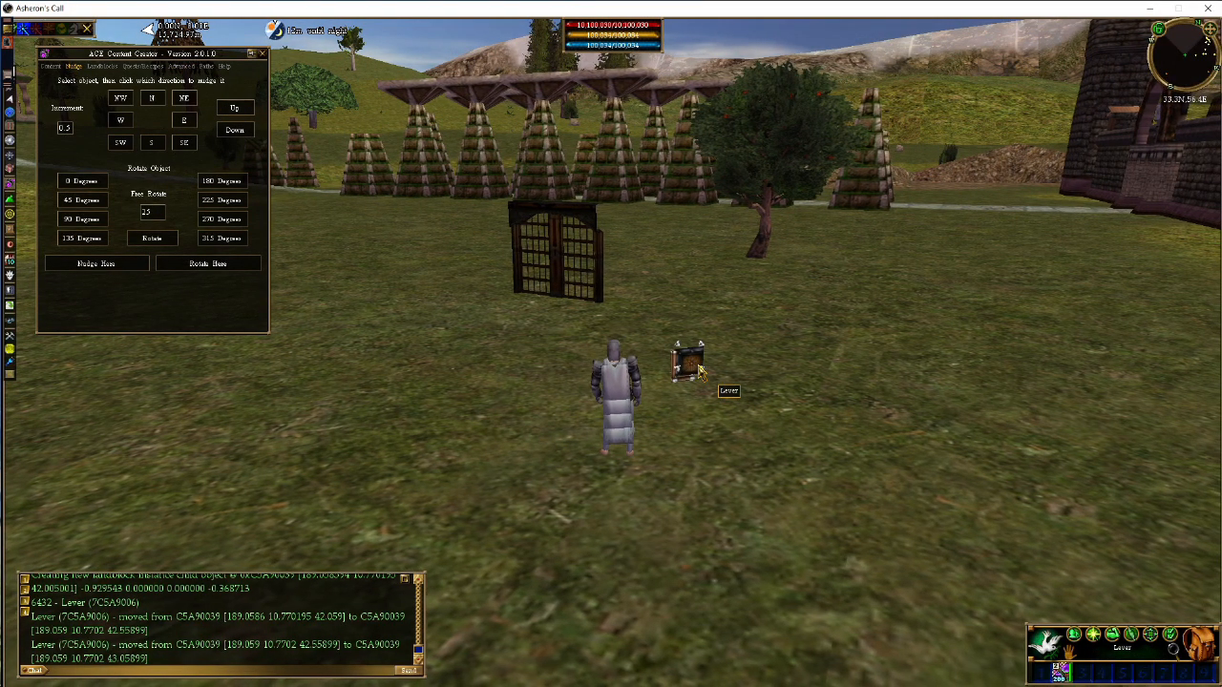
Use the linked lever twice to test opening and closing the door
key("r")
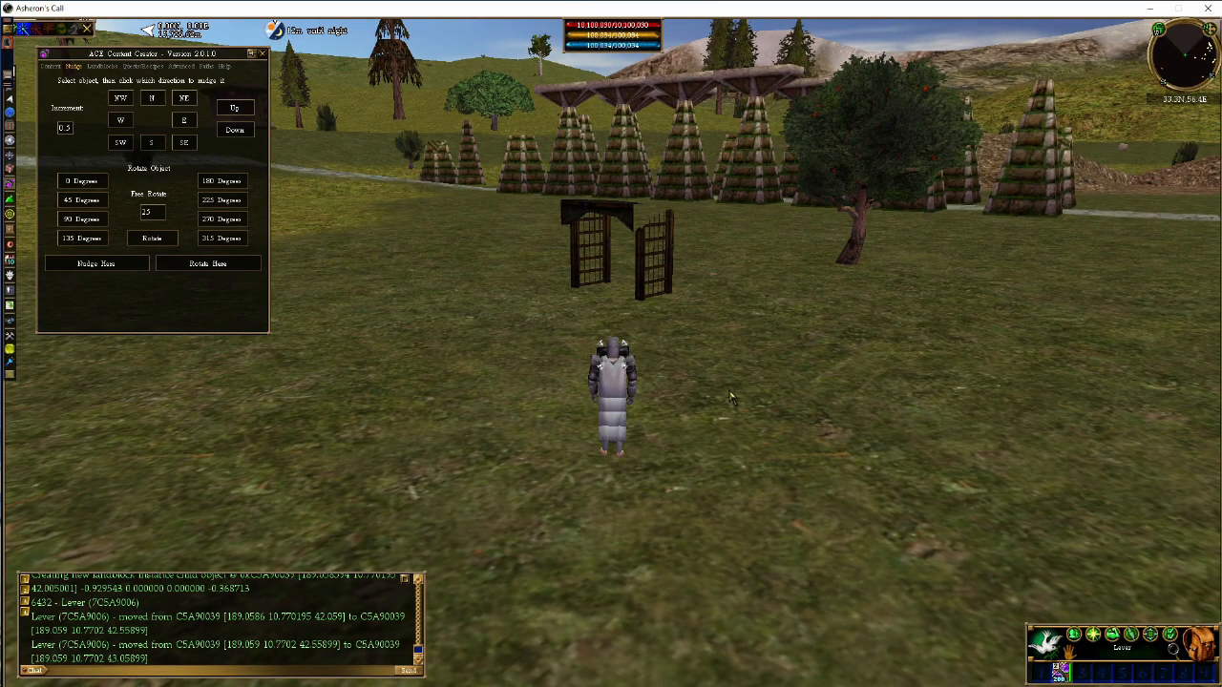
key("r")
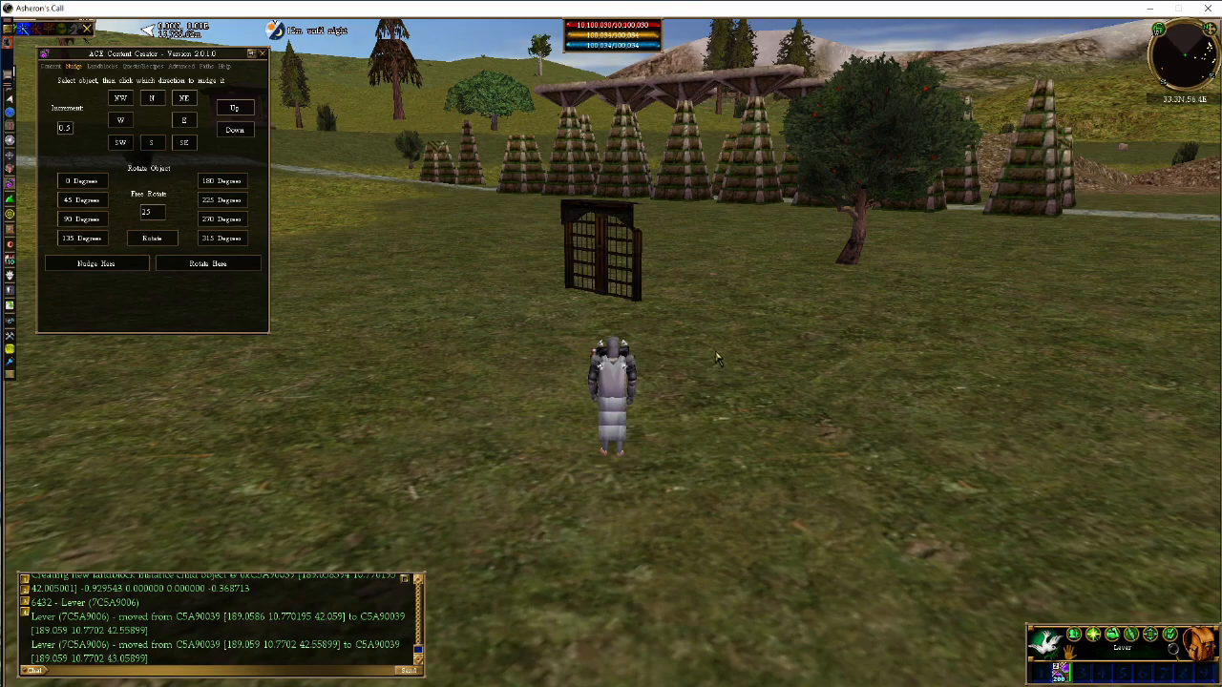
key("z")
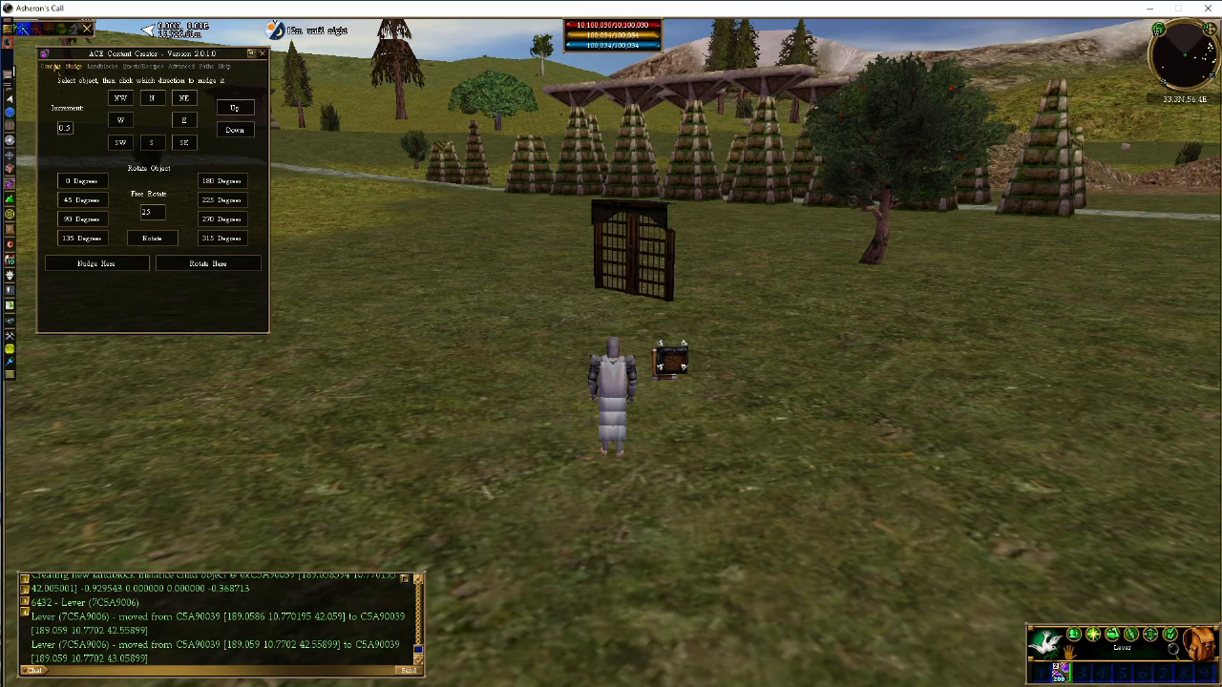
Reselect the door and link a second 06432 Lever to it at another spot in the field
left_click(53, 67)
left_click(181, 67)
key("d")
left_click(567, 235)
key("z")
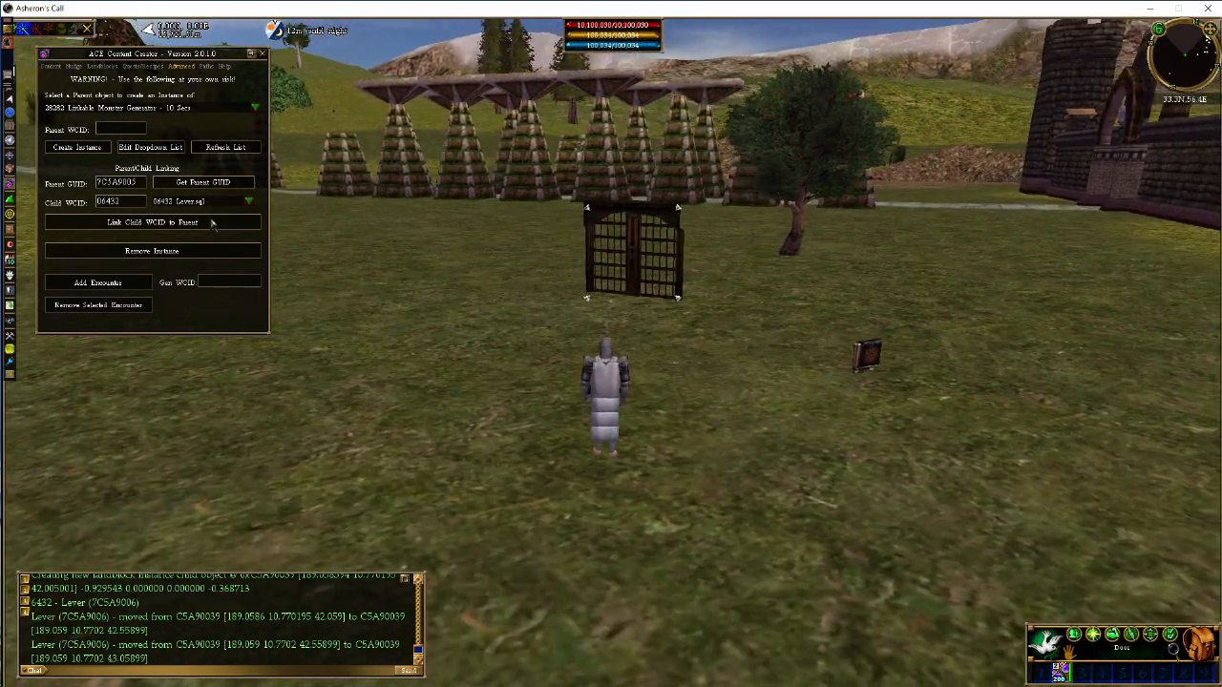
key("d")
left_click(213, 223)
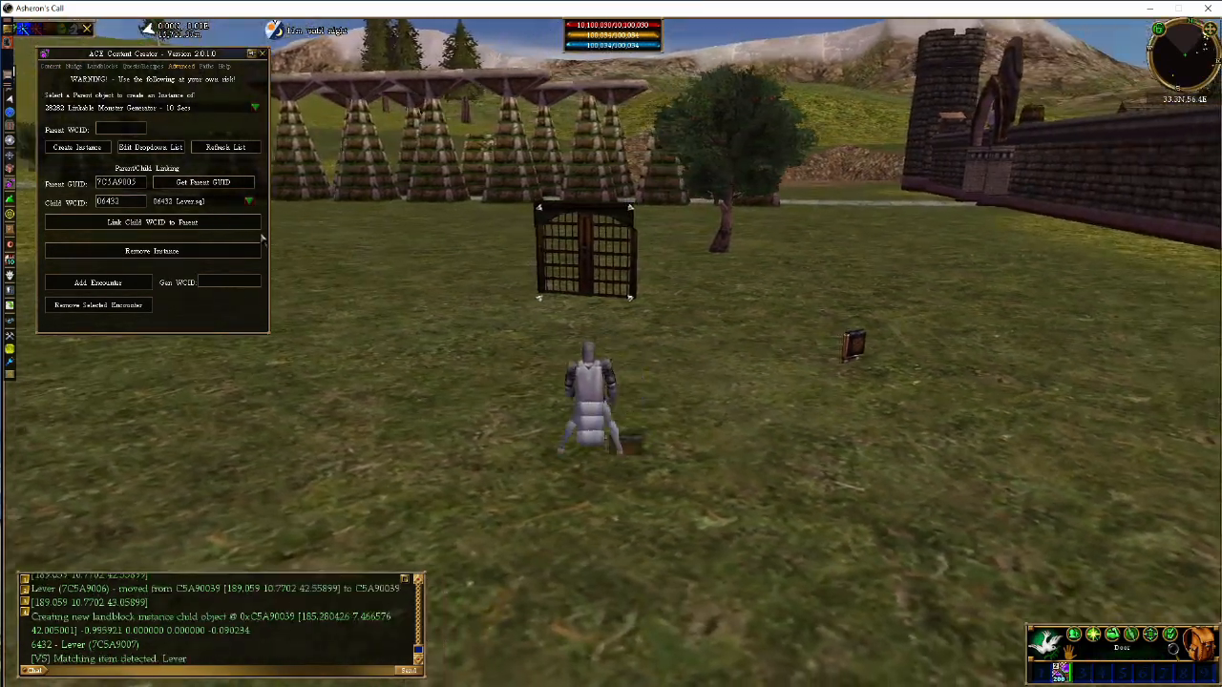
Select the second lever and nudge it up once by 0.5
key("z")
left_click(742, 450)
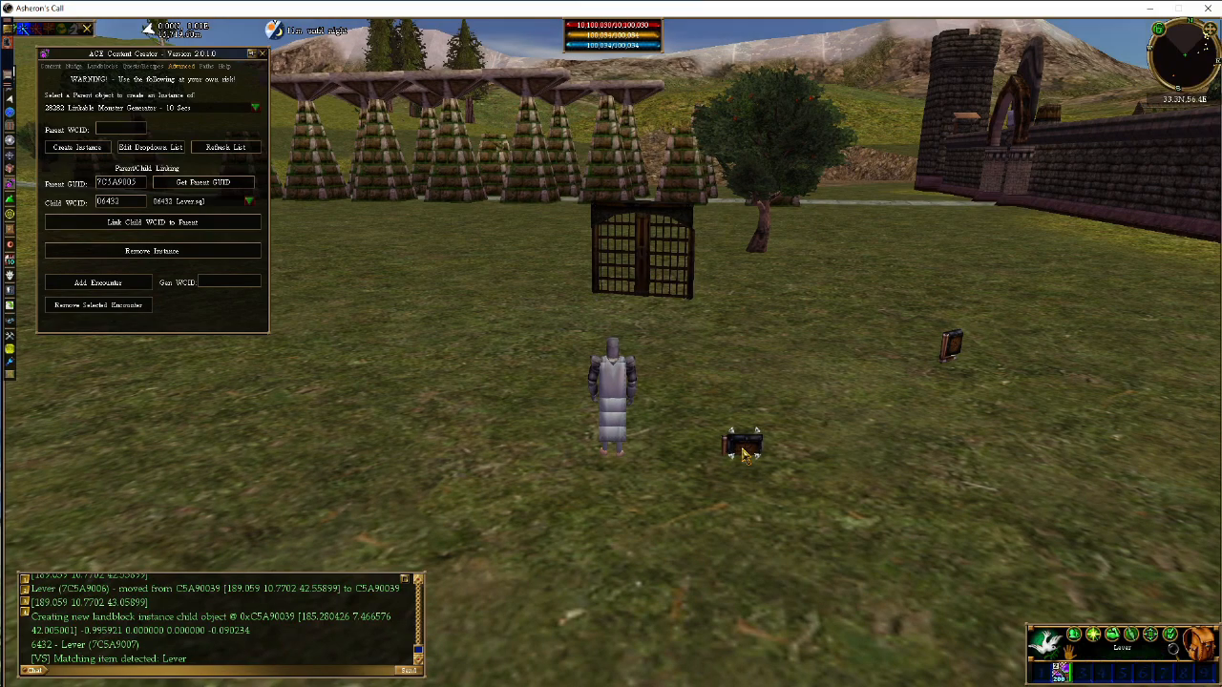
left_click(641, 255)
key("z")
key("d")
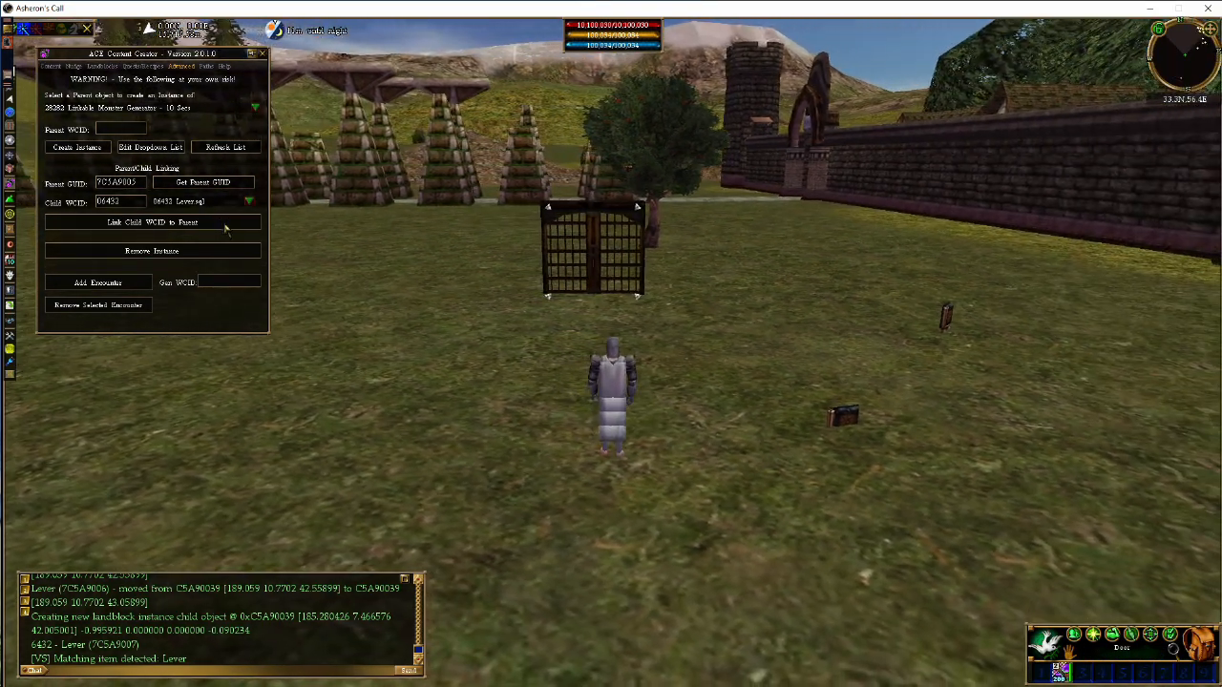
key("d")
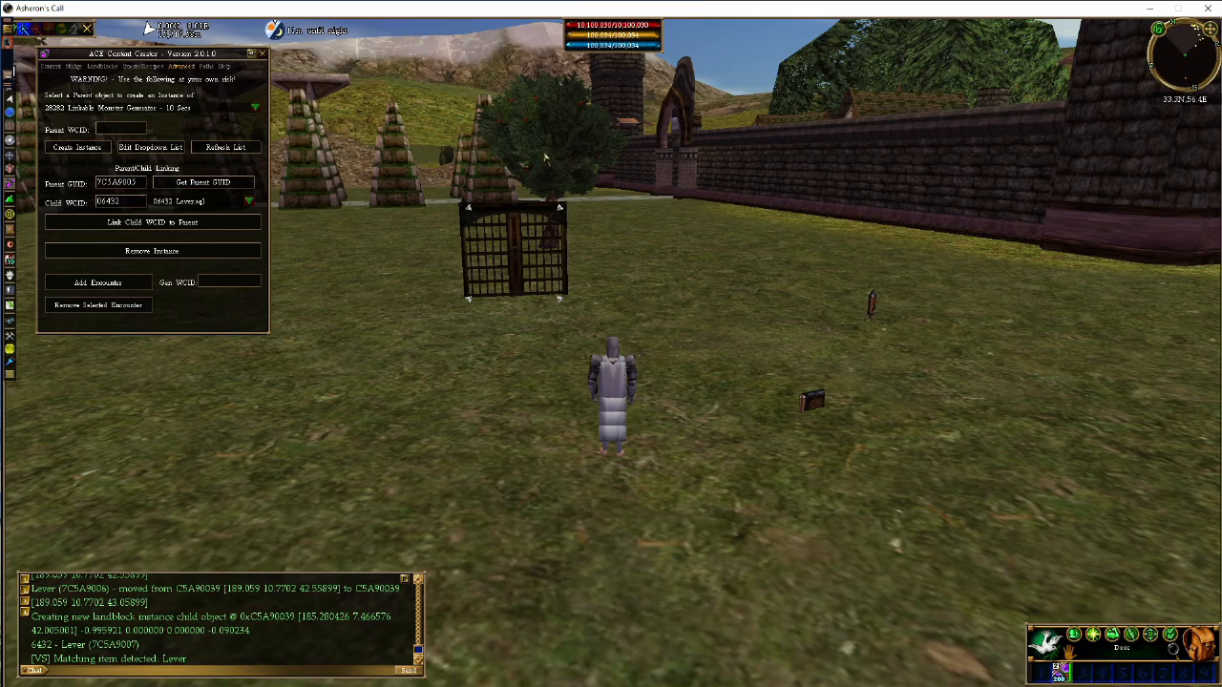
left_click(812, 401)
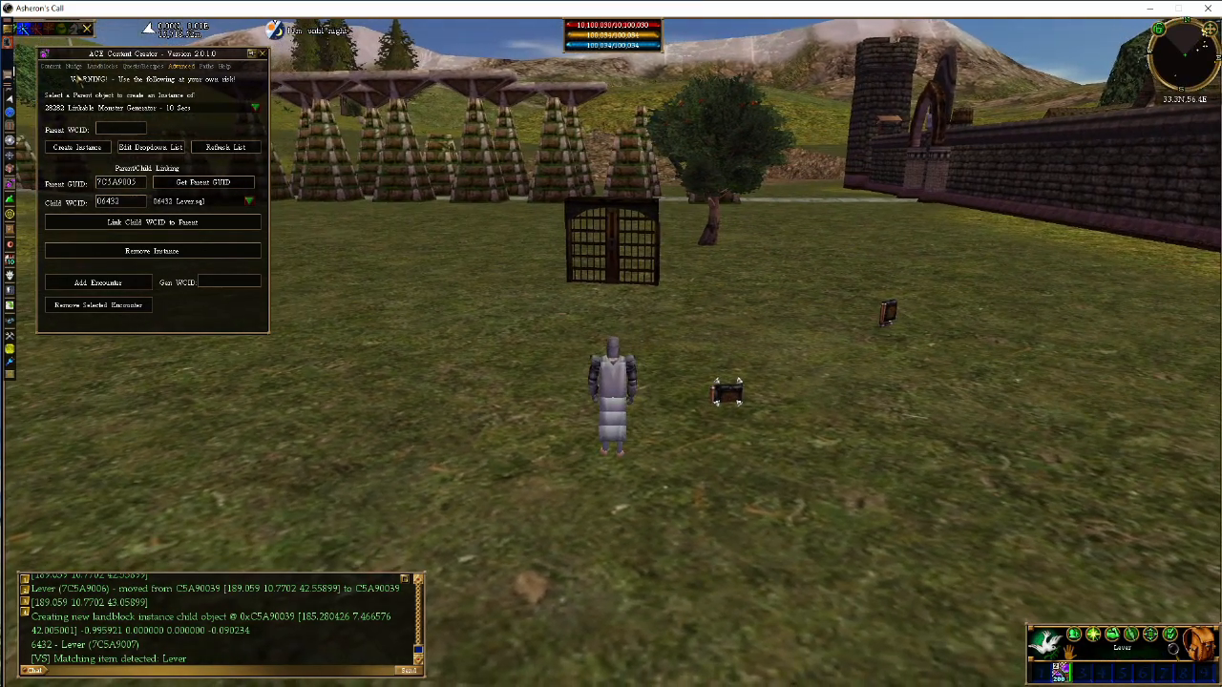
left_click(75, 67)
key("c")
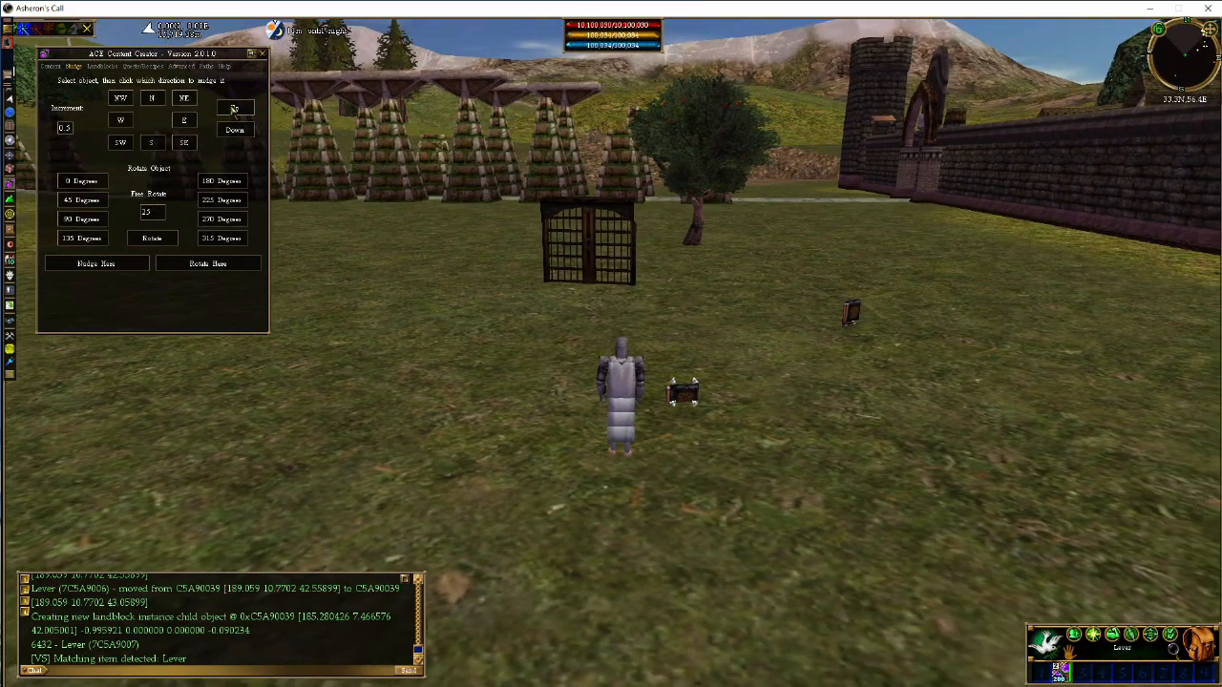
left_click(234, 108)
Test the door with the second lever and check both levers by moving around and selecting them
key("c")
key("a")
key("d")
key("r")
key("d")
key("c")
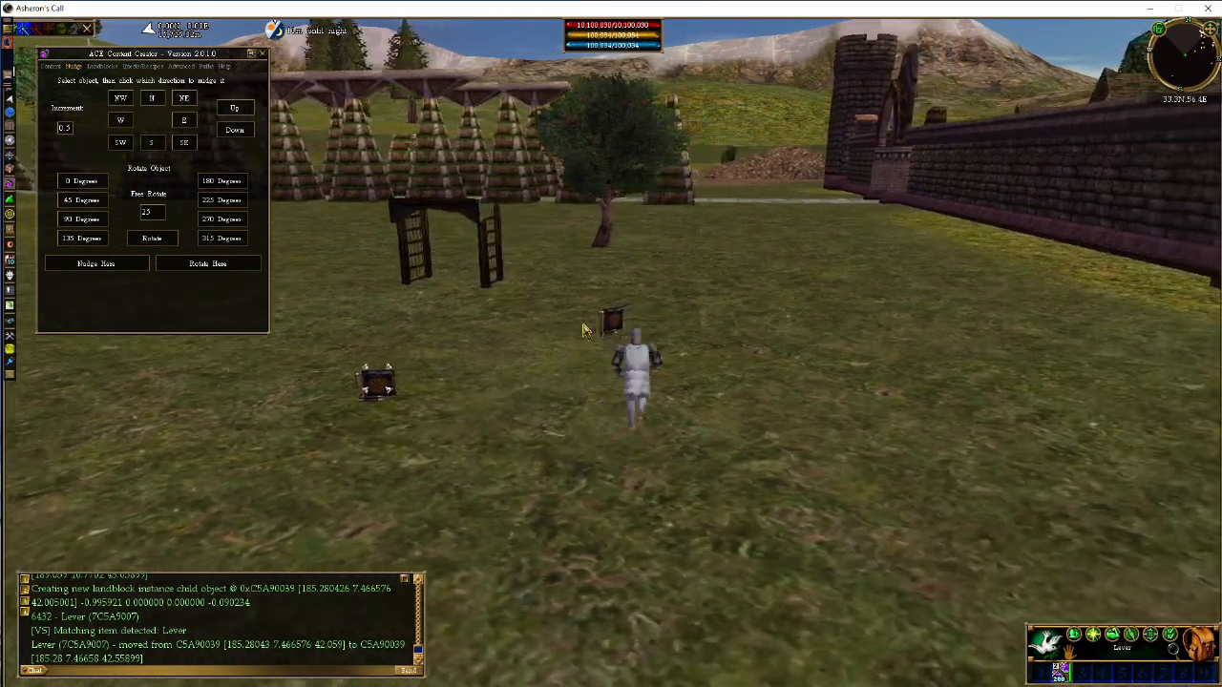
left_click(595, 329)
key("w")
key("a")
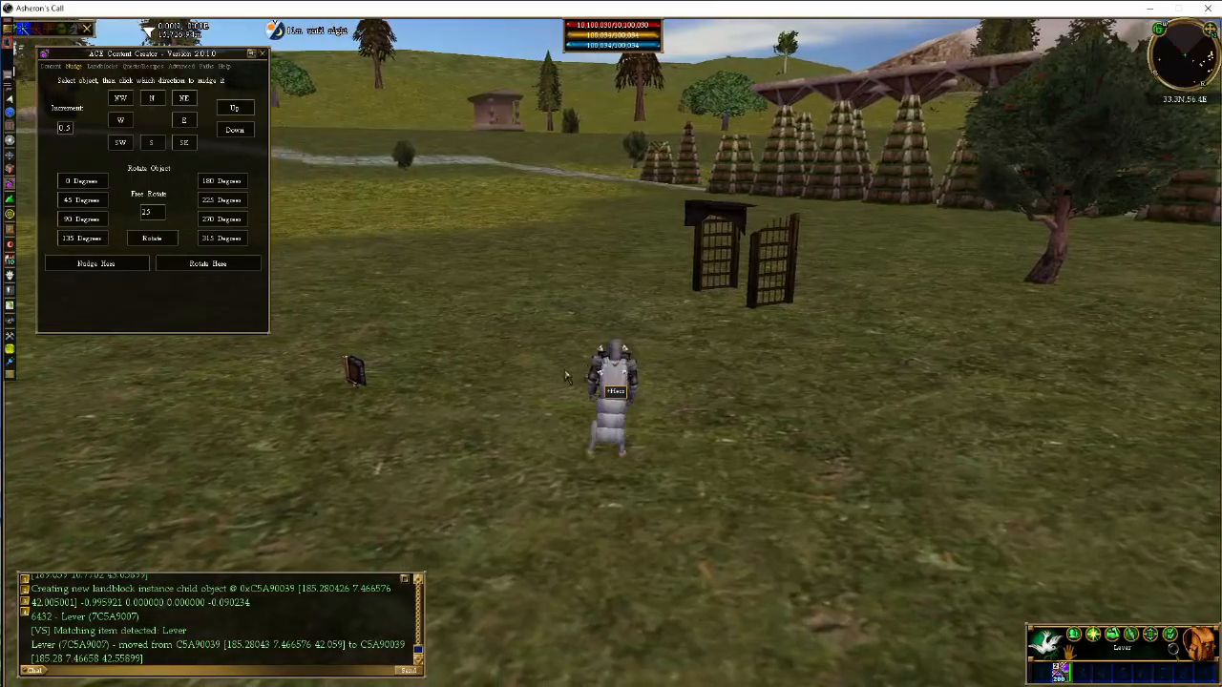
key("z")
left_click(434, 372)
key("d")
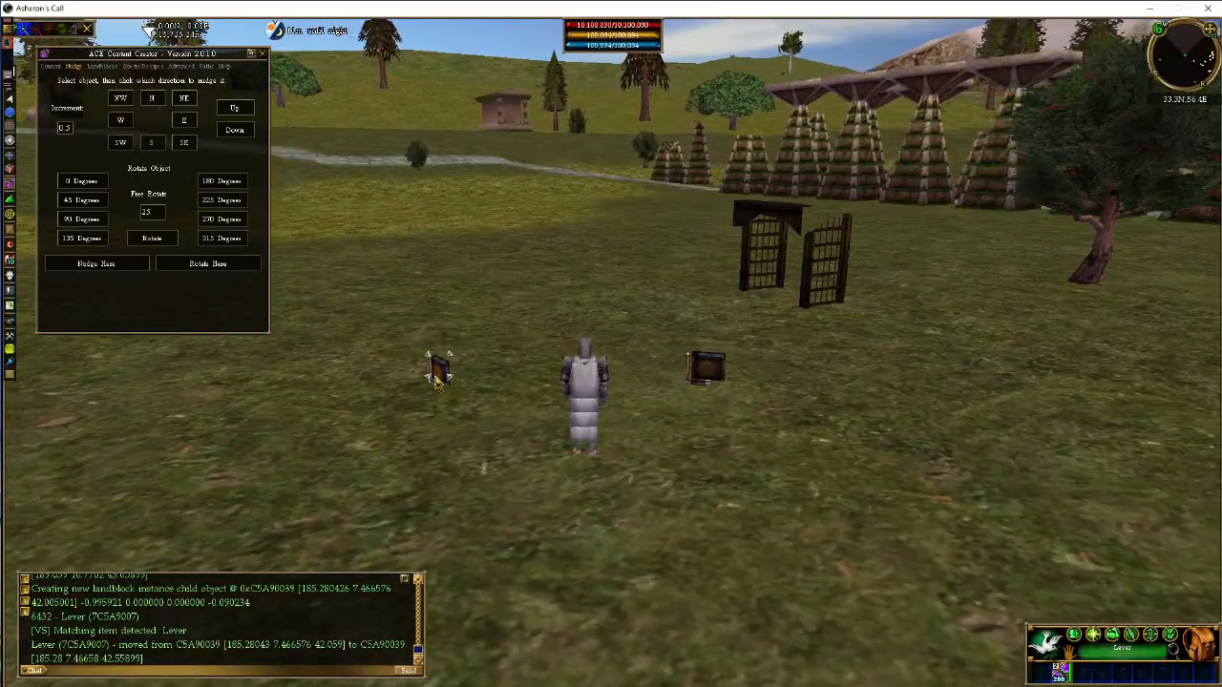
Import 07561 Magic trap.sql and create a landblock instance of the trap in the open field
key("a")
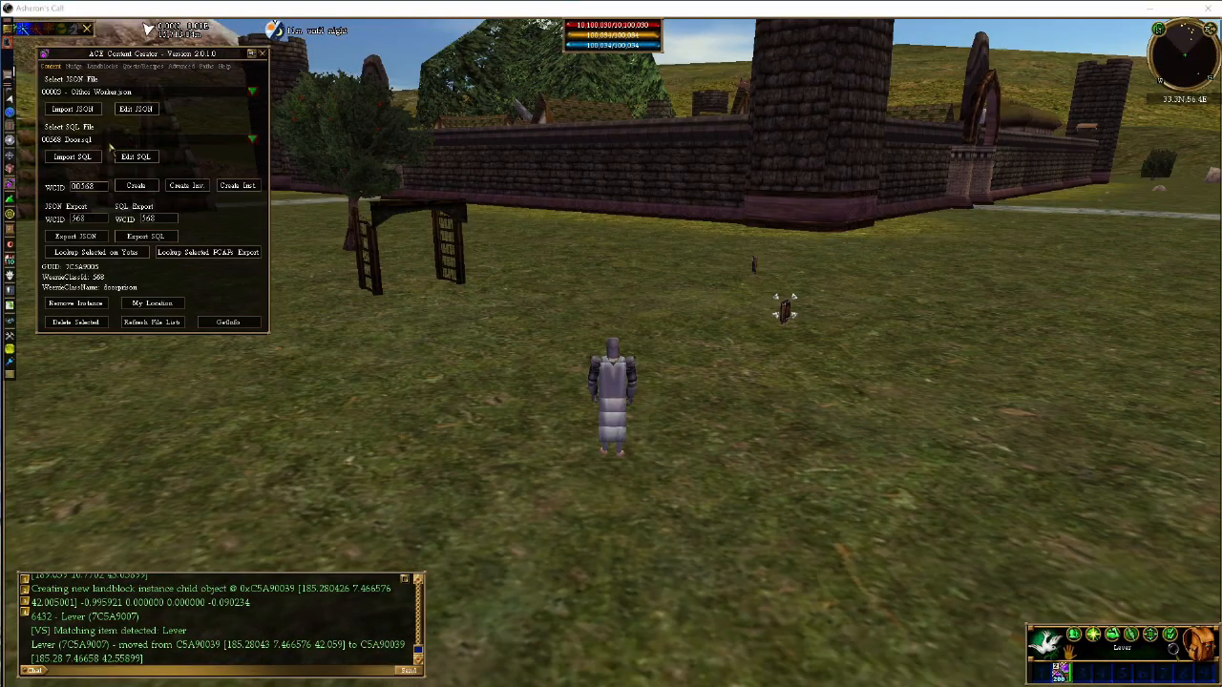
left_click(150, 140)
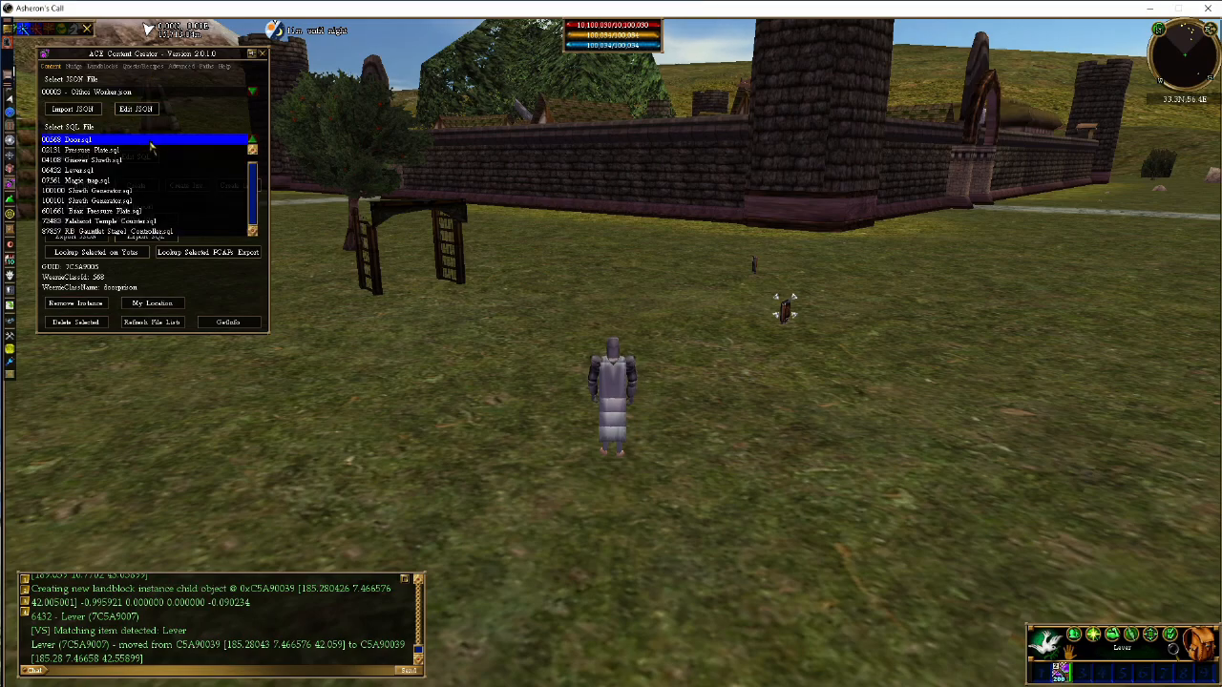
left_click(76, 181)
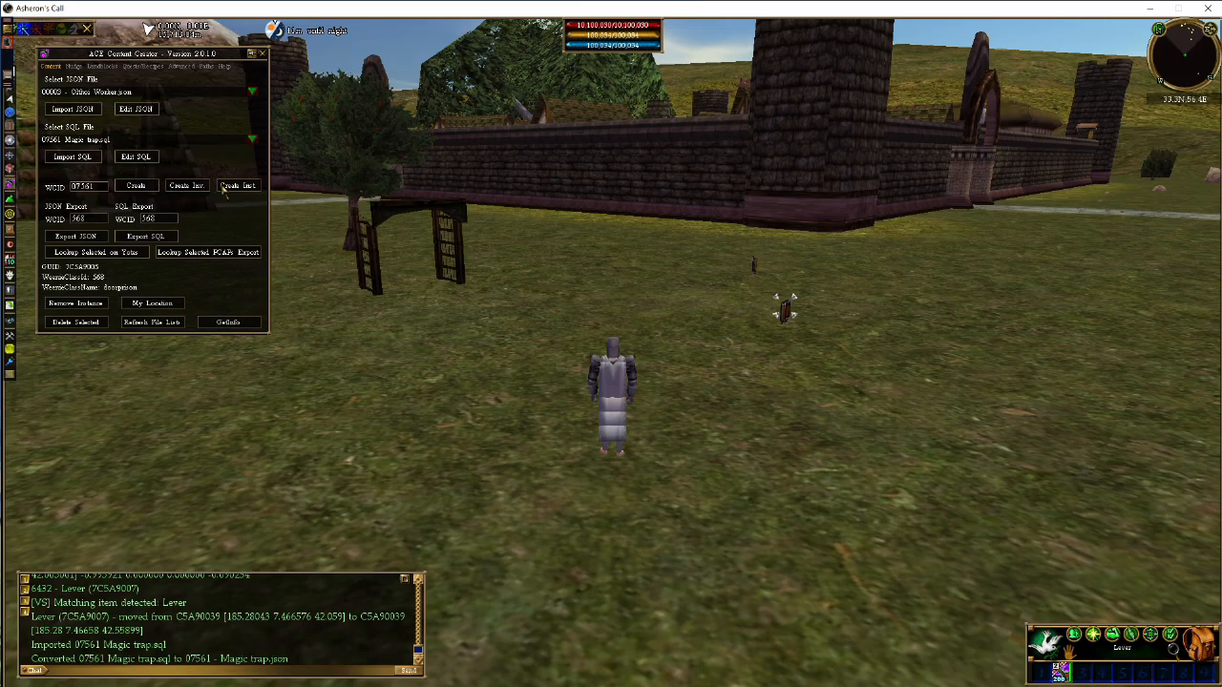
key("z")
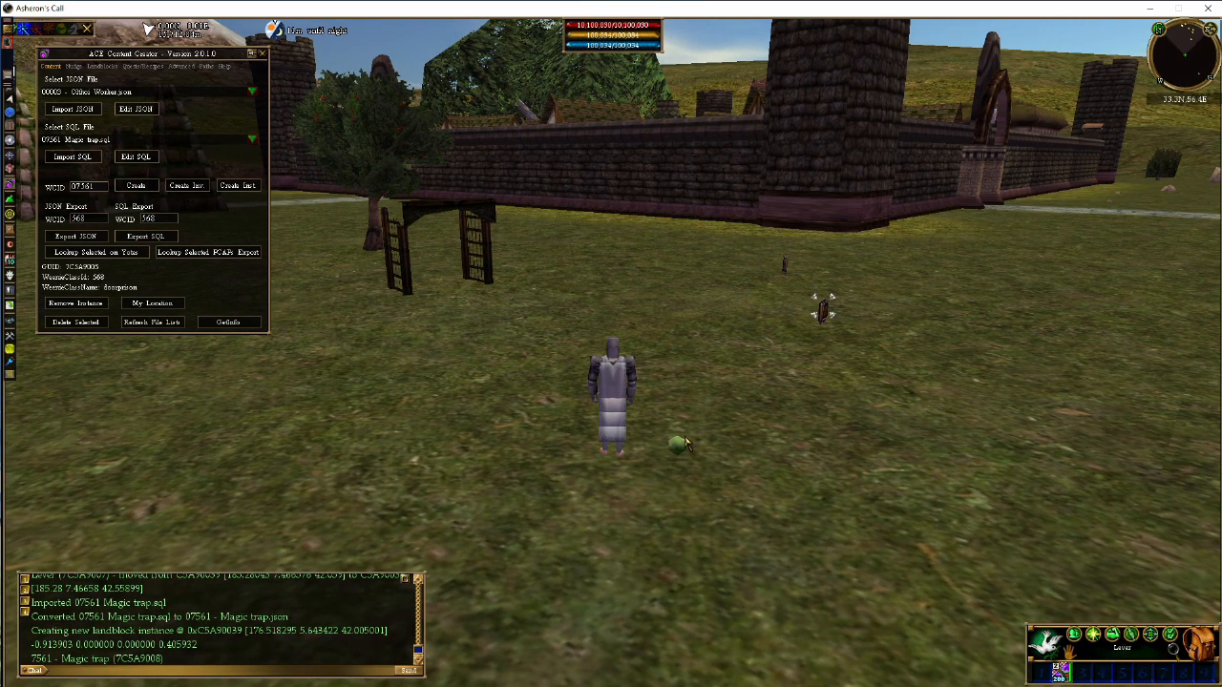
Select the magic trap, nudge it up four times in 0.5 increments and back away from it
left_click(72, 66)
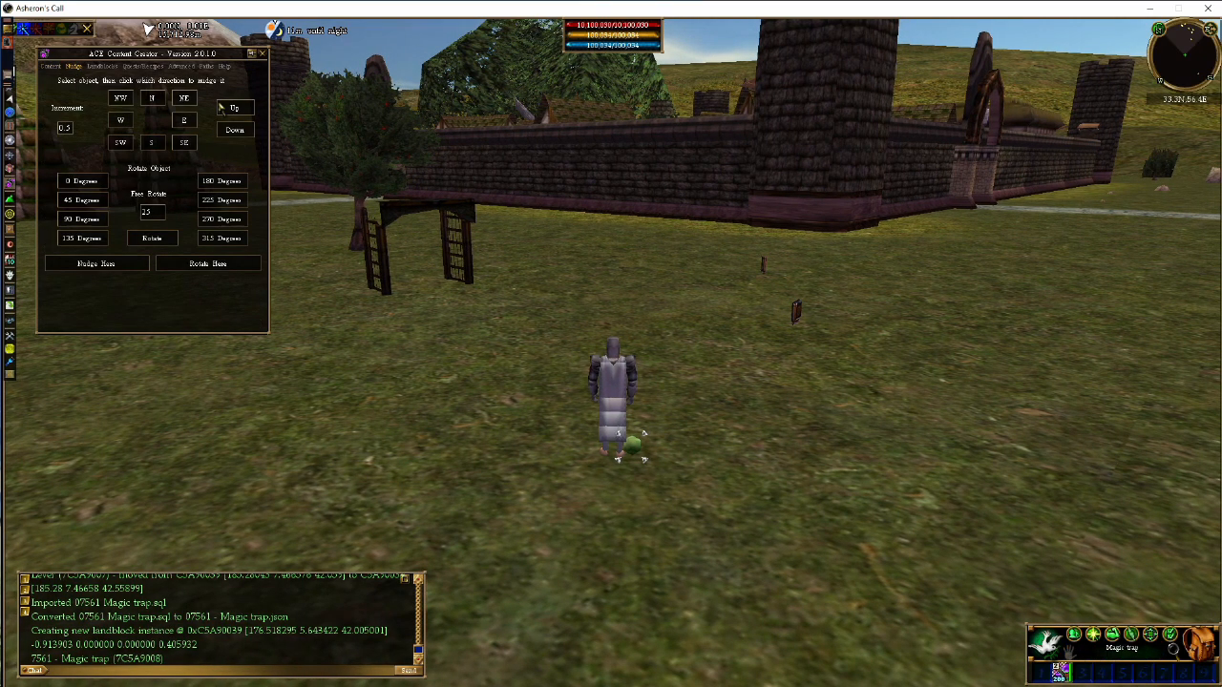
left_click(236, 108)
left_click(235, 108)
key("a")
left_click(236, 107)
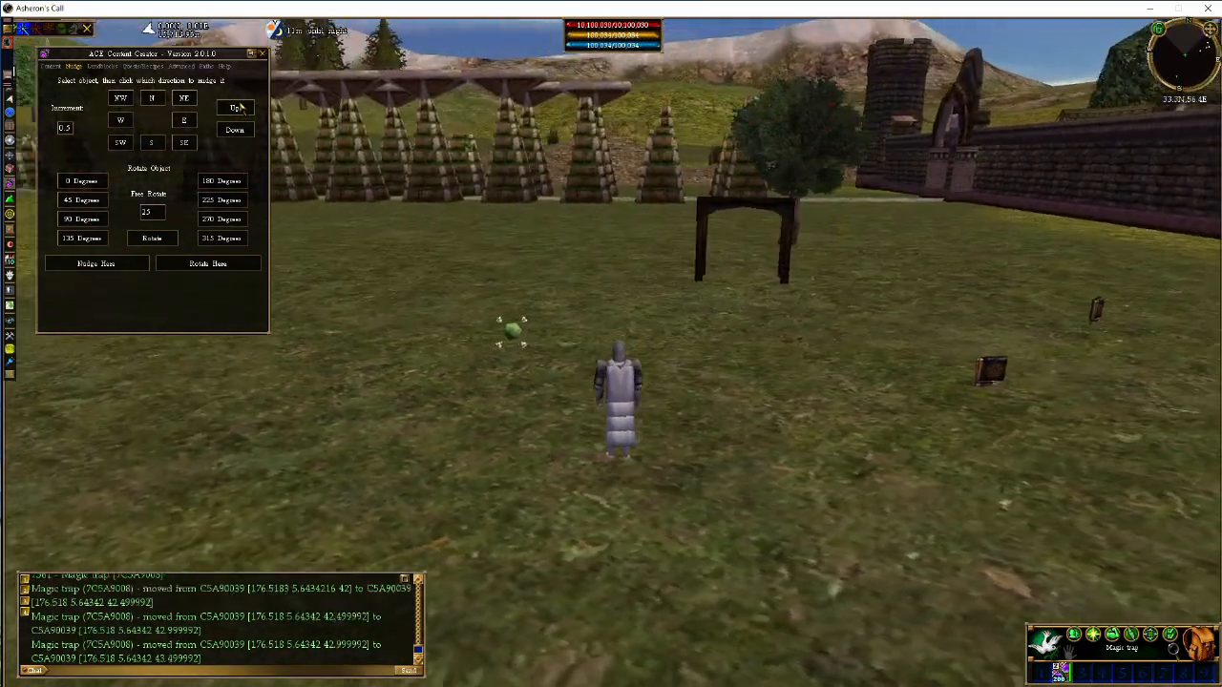
key("d")
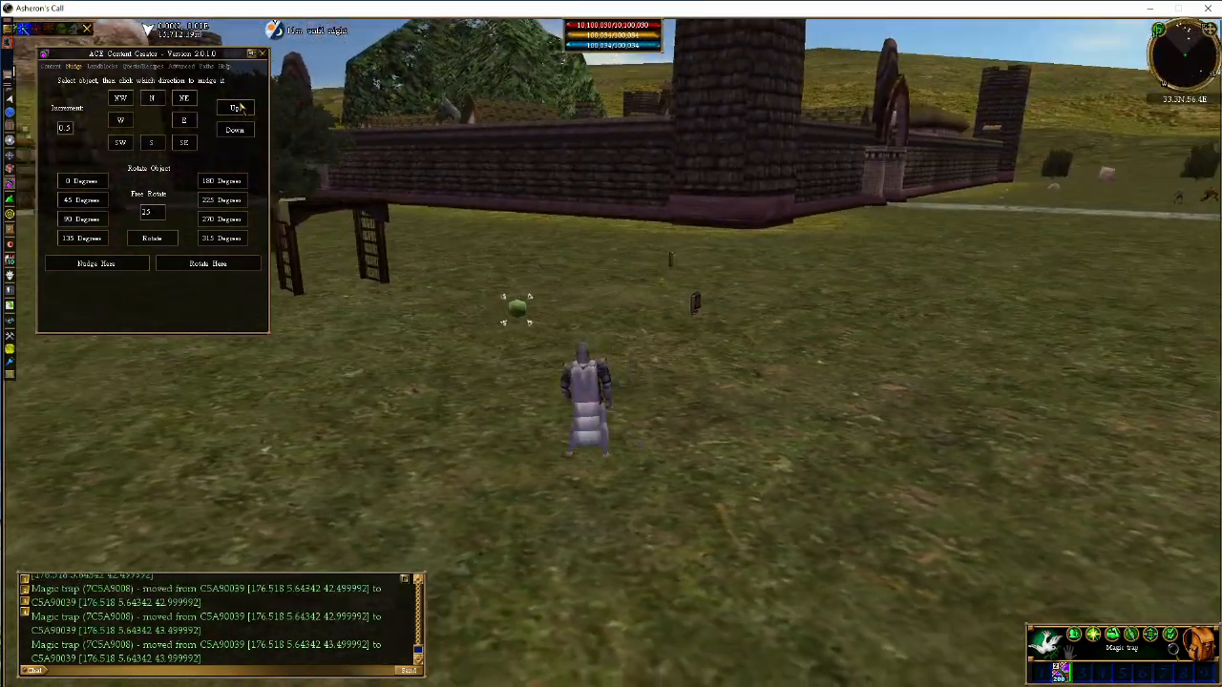
left_click(235, 107)
key("a")
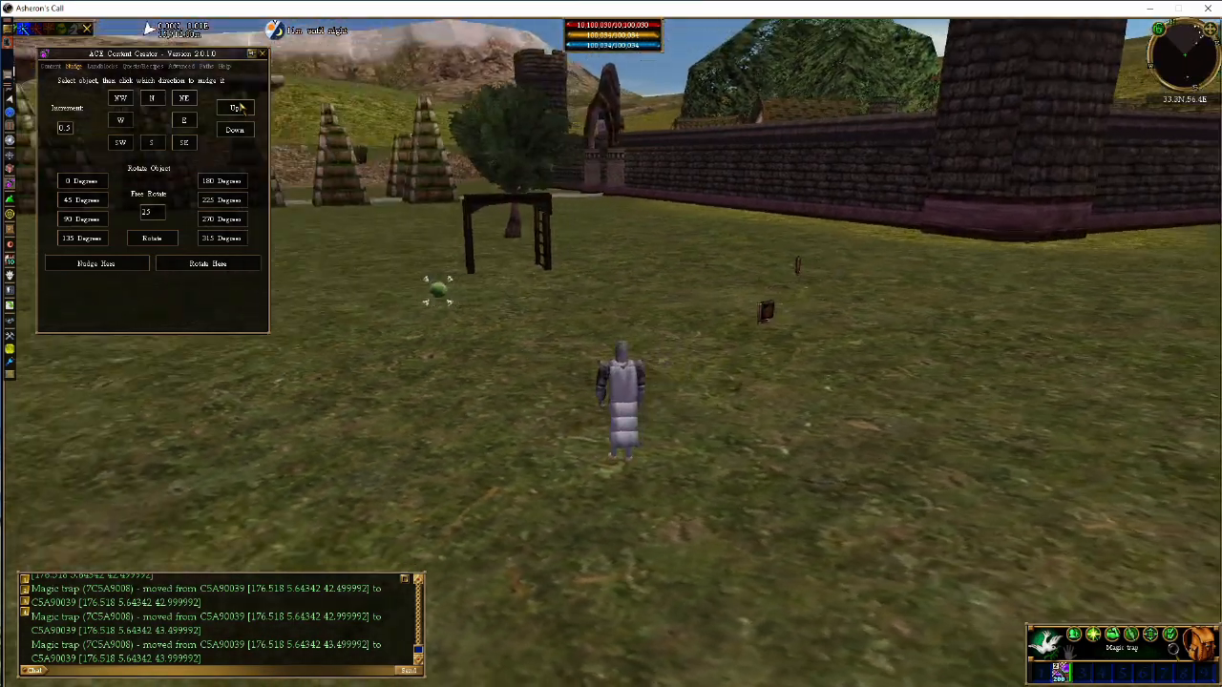
key("a")
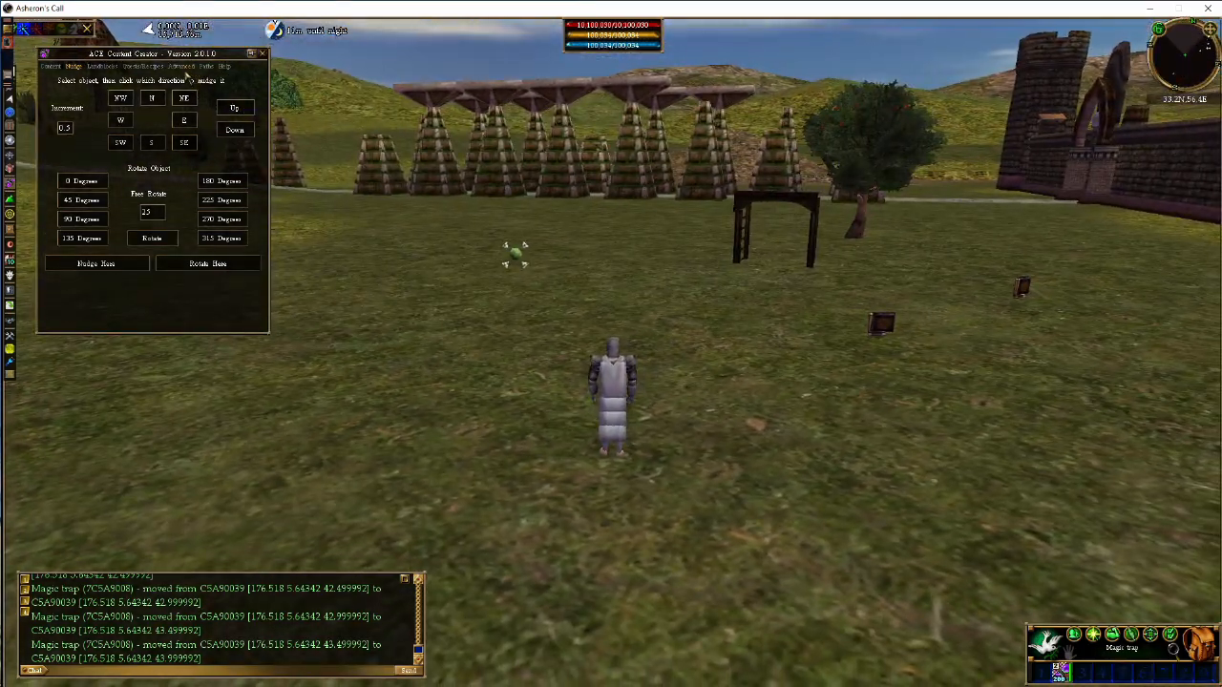
Set the selected magic trap as the parent and link a child 02131 Pressure Plate to it
left_click(182, 68)
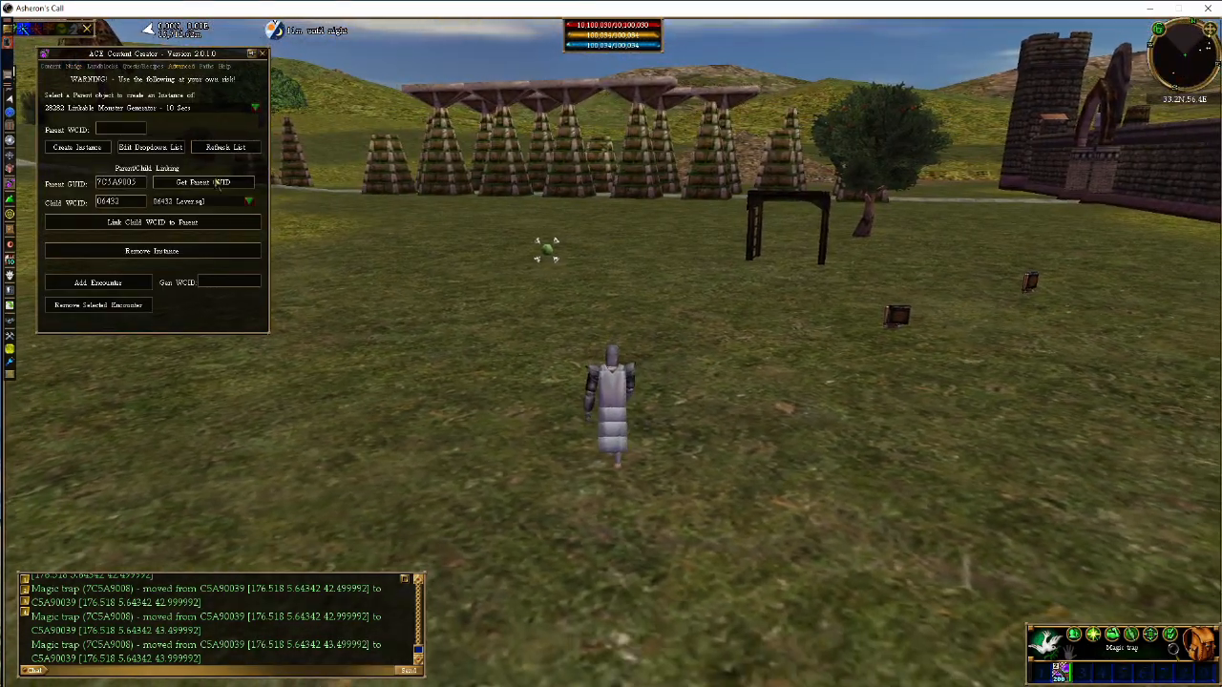
left_click(216, 182)
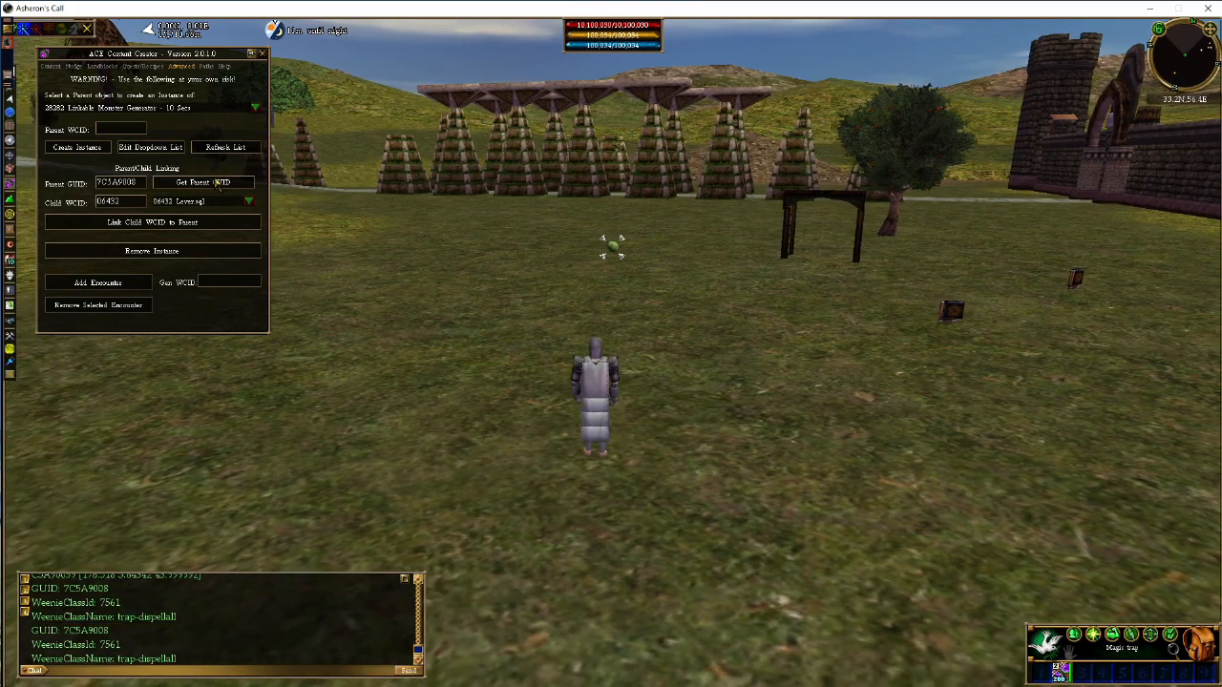
left_click(206, 204)
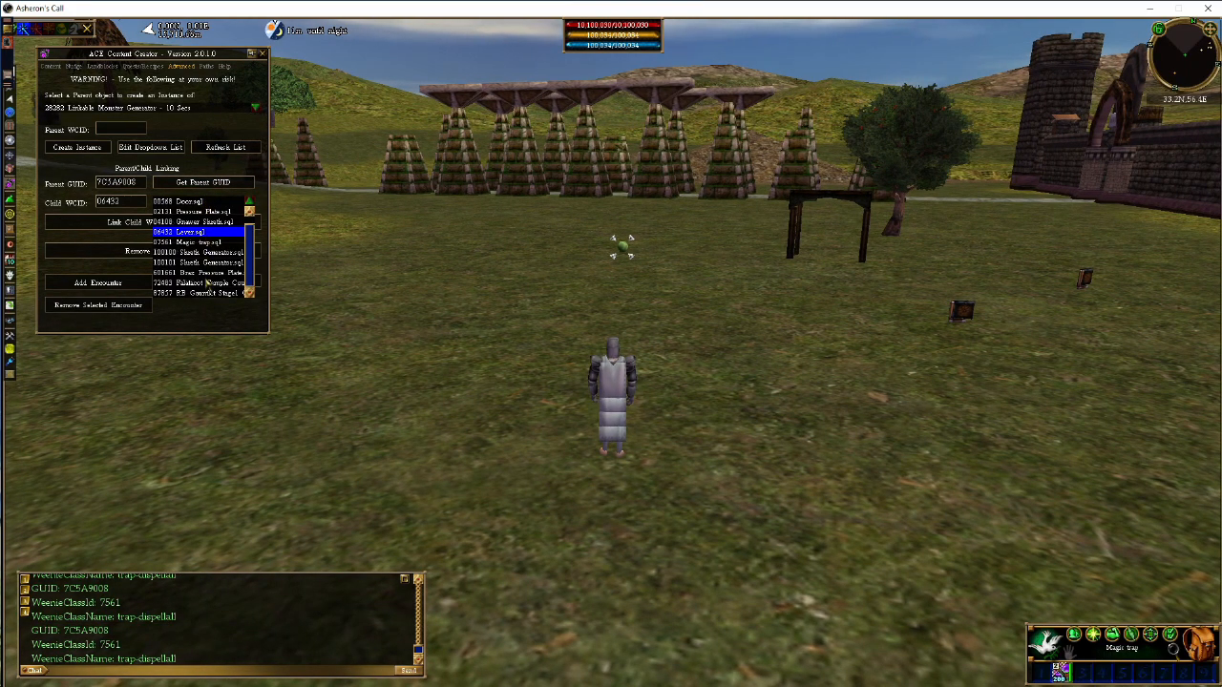
left_click(206, 211)
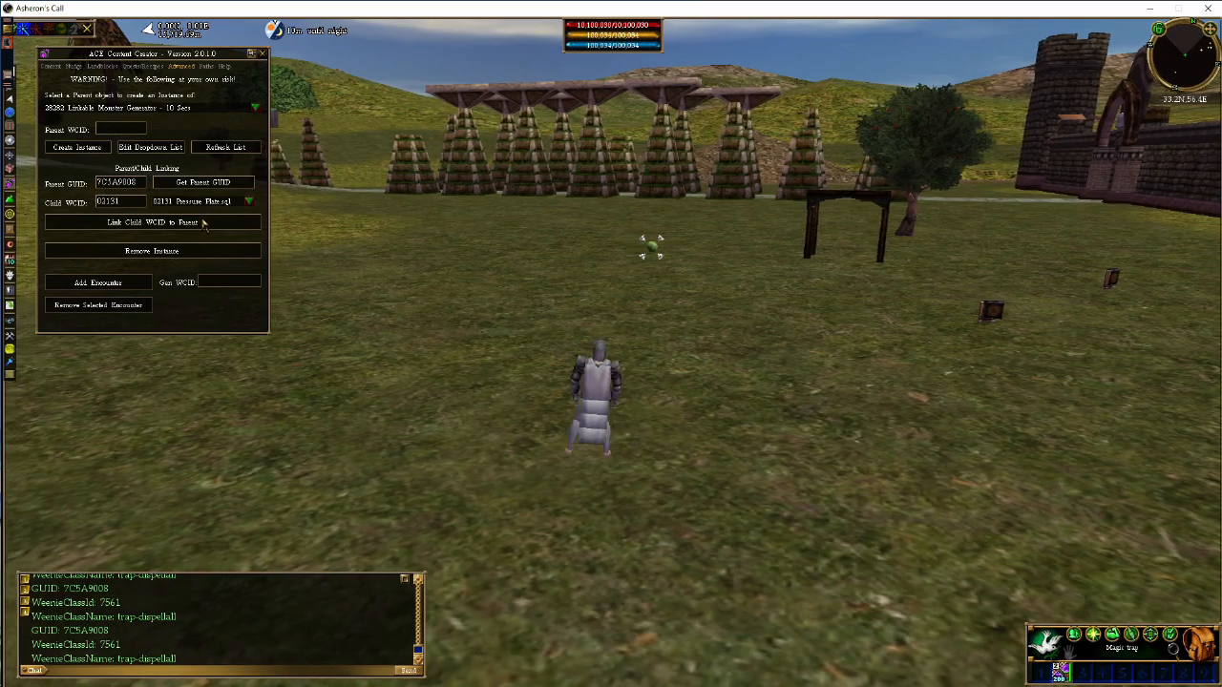
left_click(203, 222)
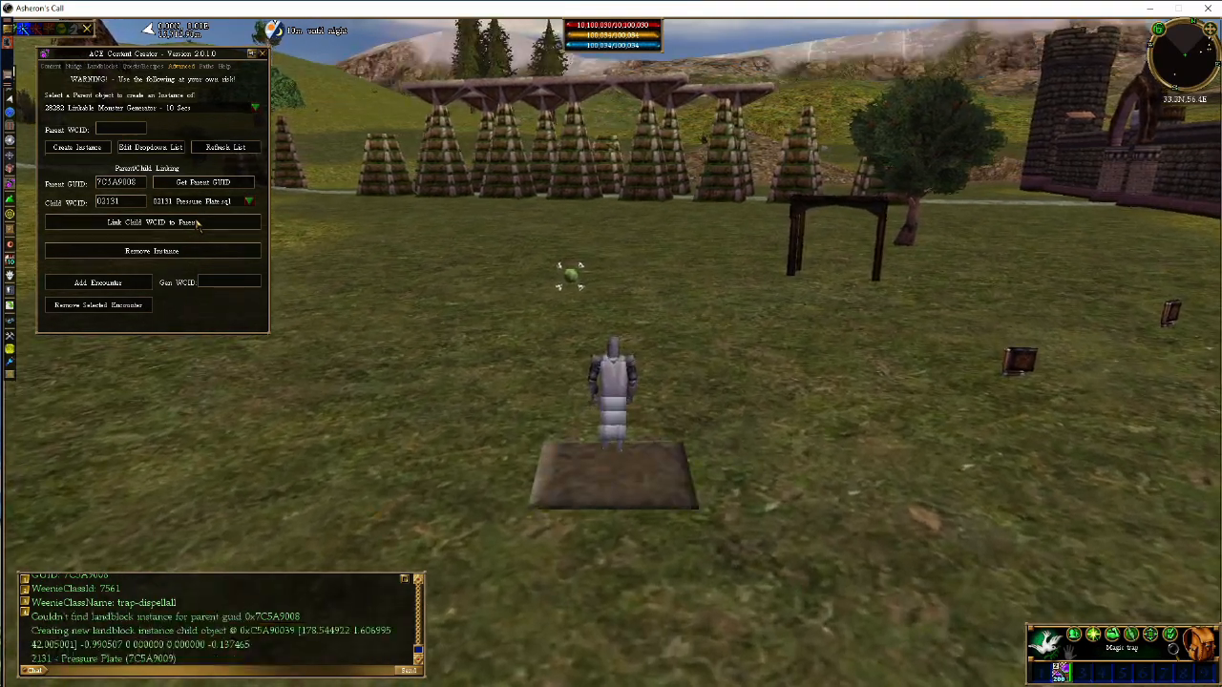
Test the magic trap by walking the character onto the linked pressure plate and off again
key("x")
key("a")
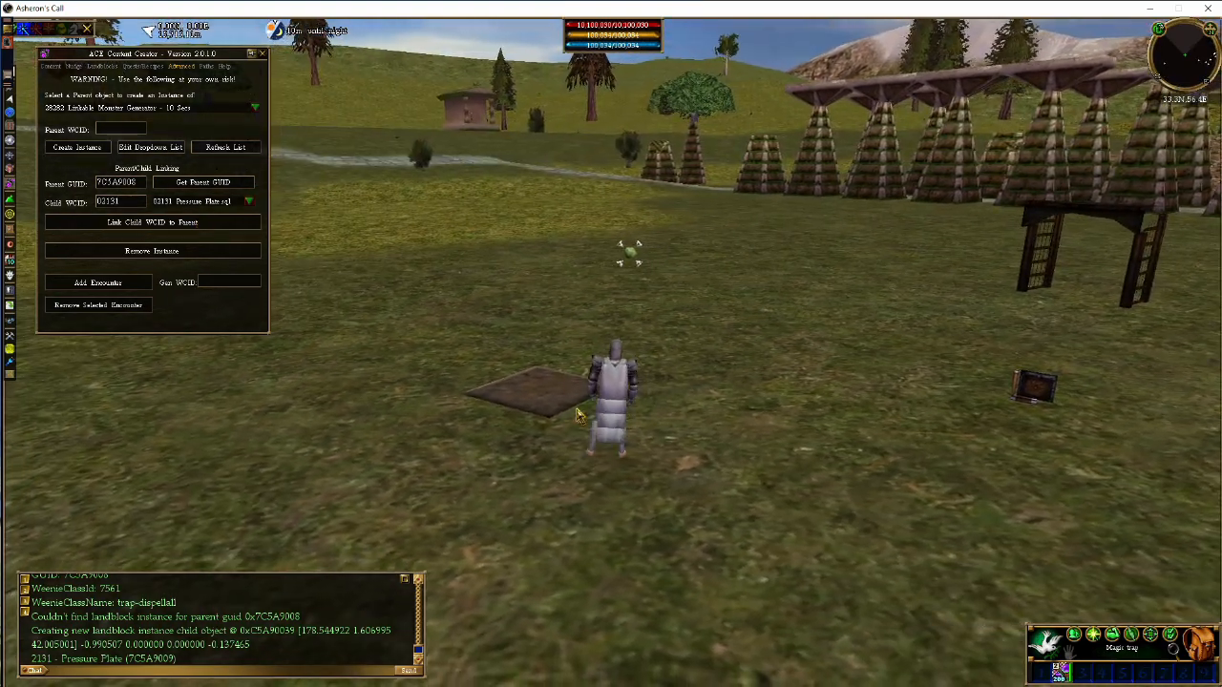
left_click(578, 417)
key("c")
left_click(620, 397)
key("z")
key("w")
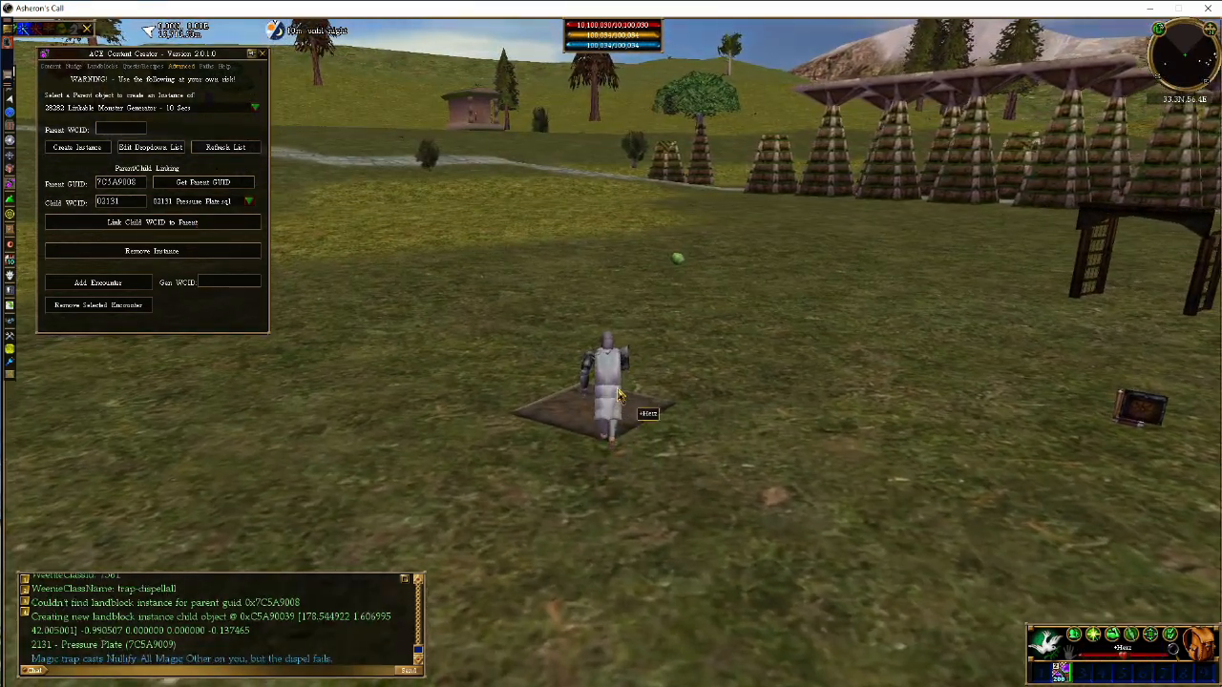
key("c")
key("z")
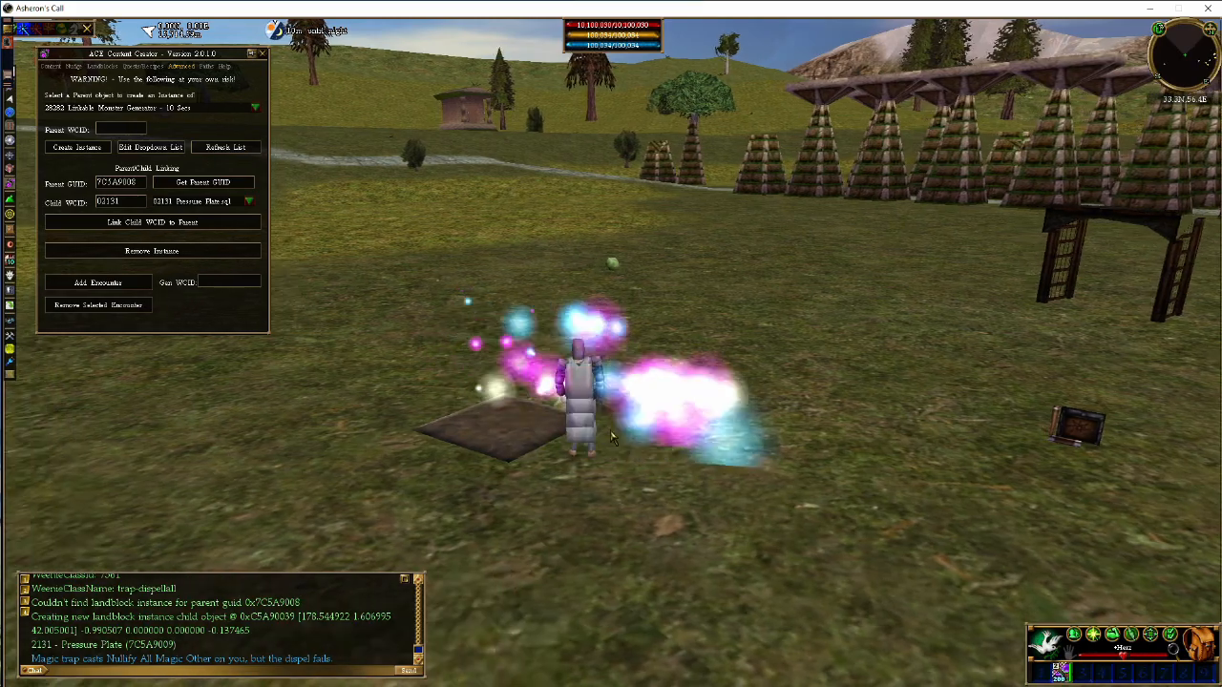
key("c")
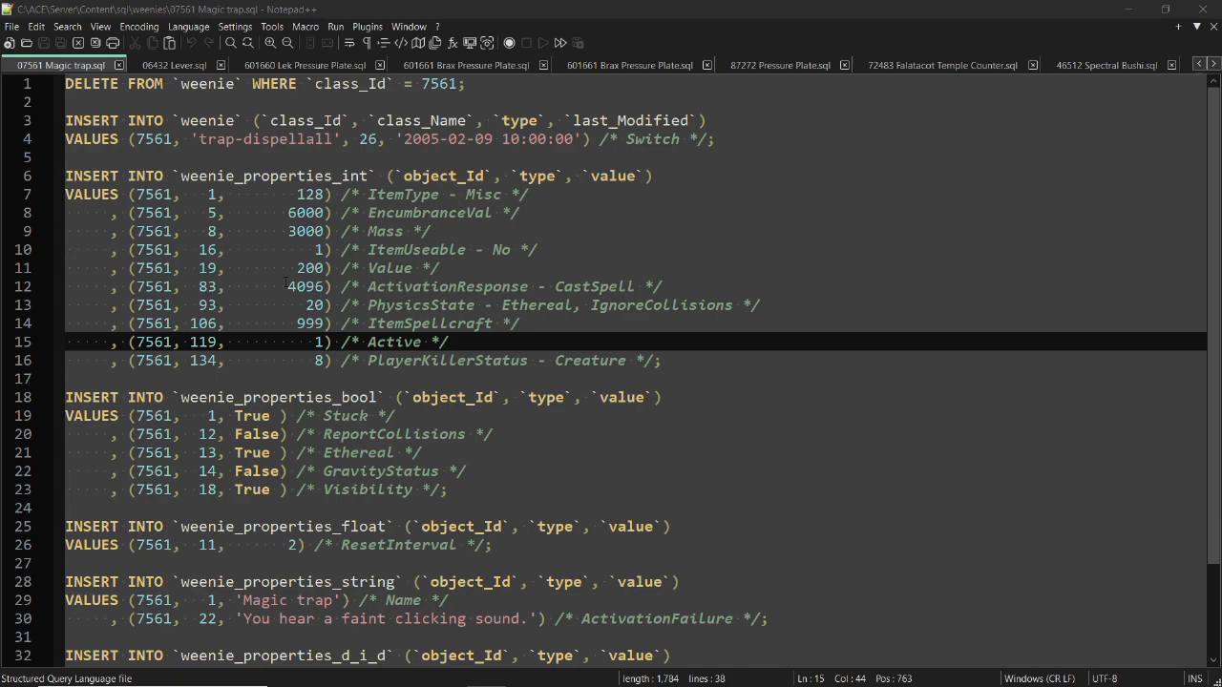
In Notepad++, examine the ActivationResponse and Active integer properties in 07561 Magic trap.sql
double_click(207, 286)
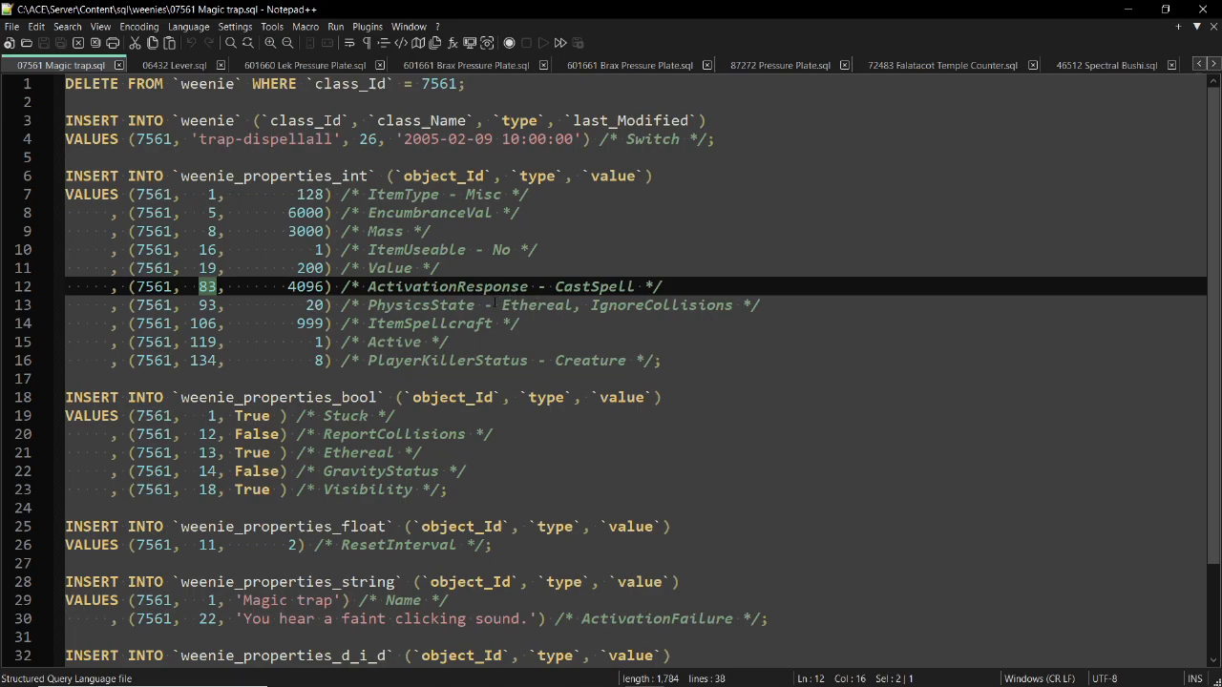
left_click(653, 286)
left_click_drag(664, 287, 199, 286)
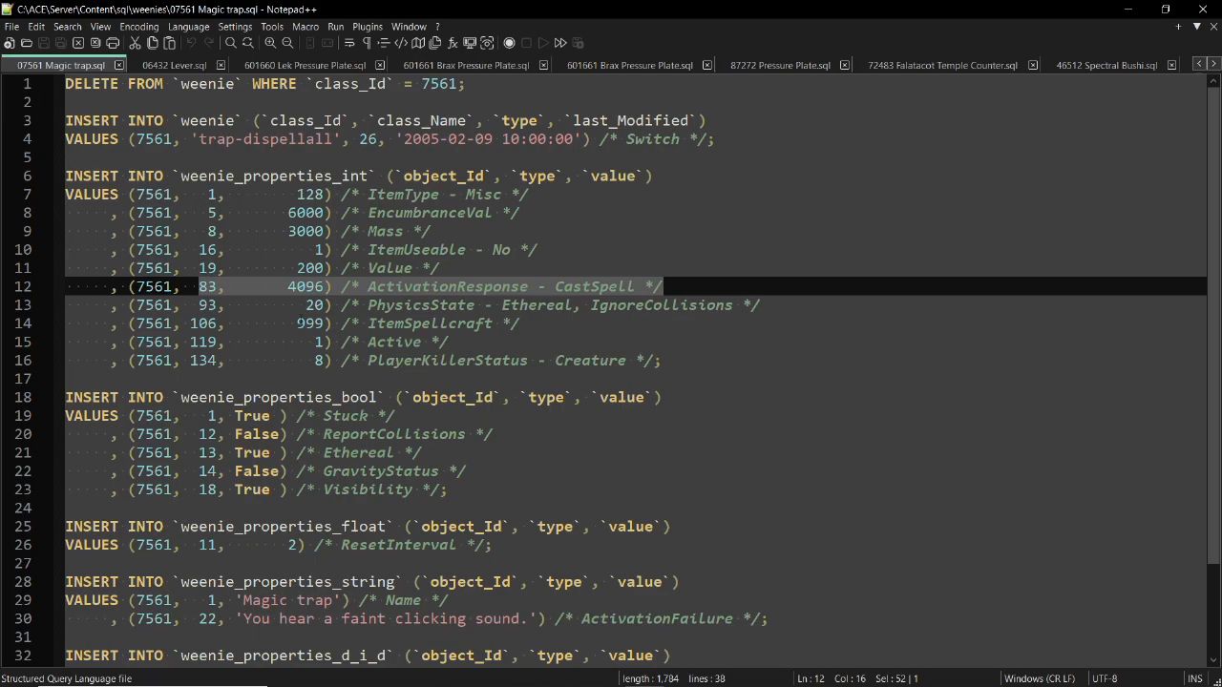
left_click_drag(222, 341, 190, 342)
left_click_drag(440, 342, 368, 342)
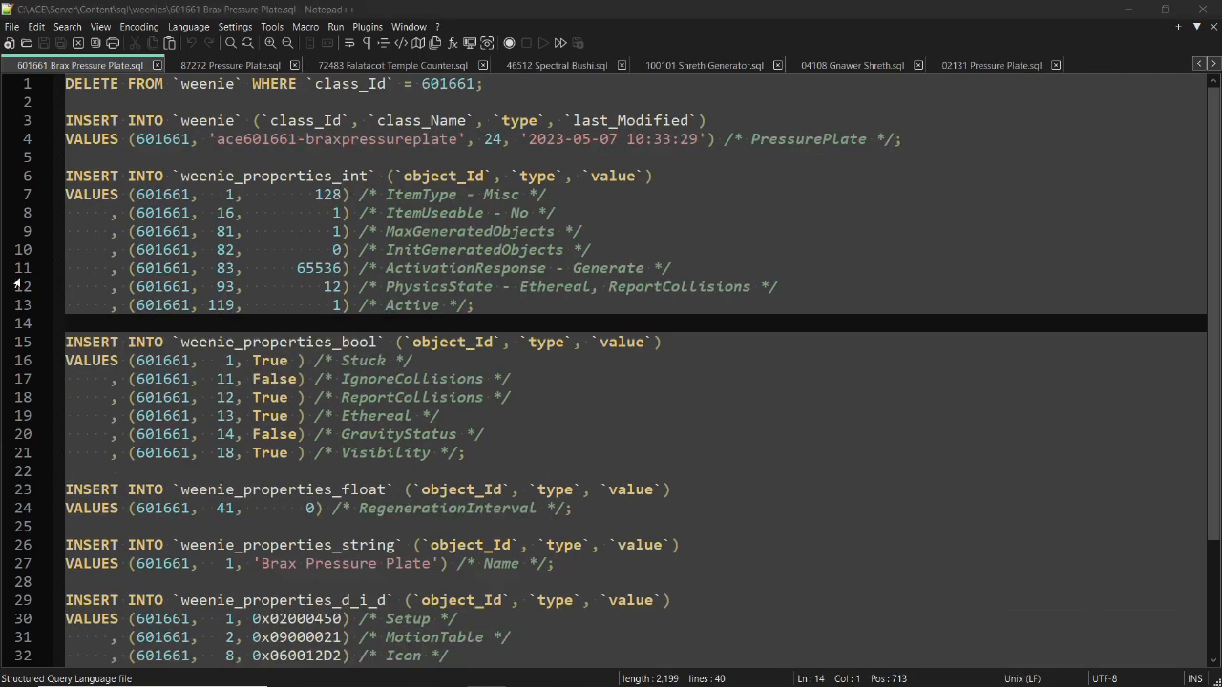
Examine the Generate activation response, the Active property and the generator entry in 601661 Brax Pressure Plate.sql
left_click_drag(646, 268, 574, 268)
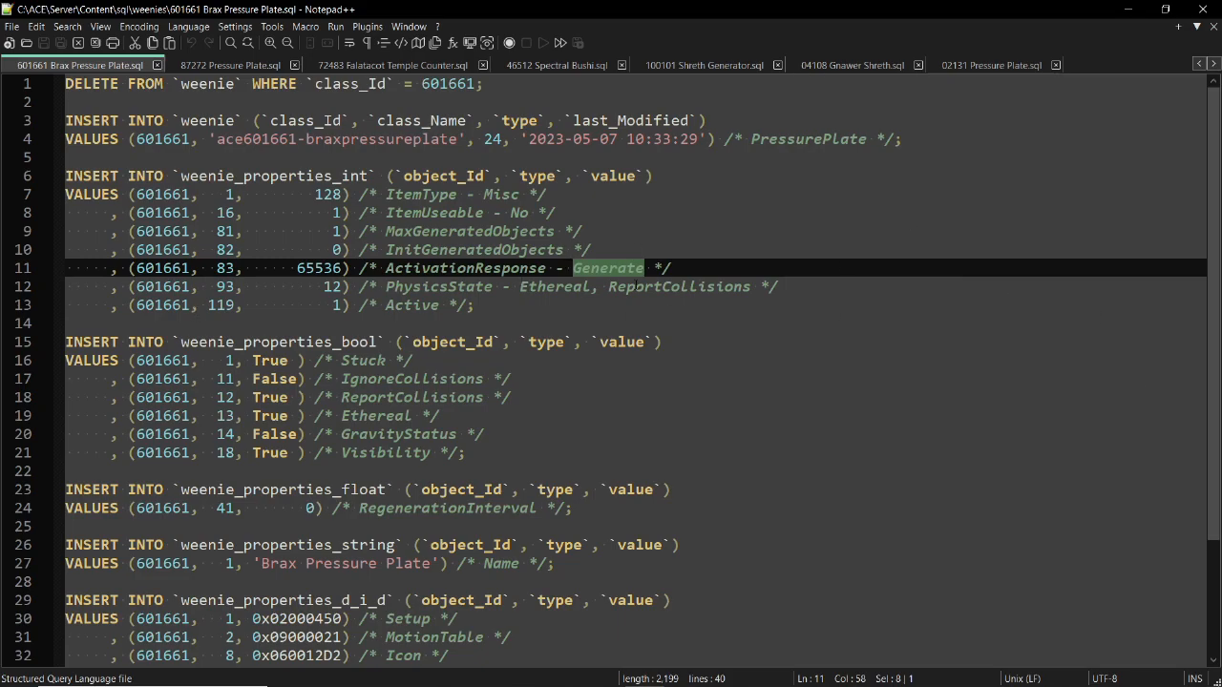
scroll(621, 268, "down", 2)
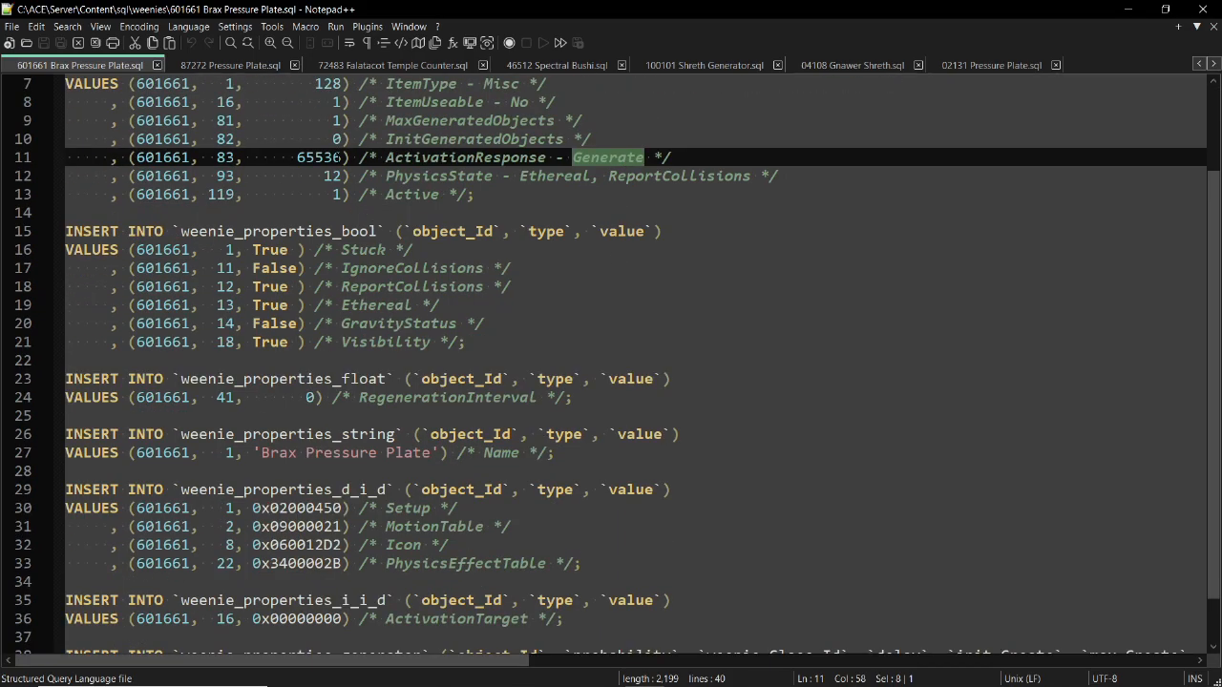
left_click_drag(341, 157, 297, 157)
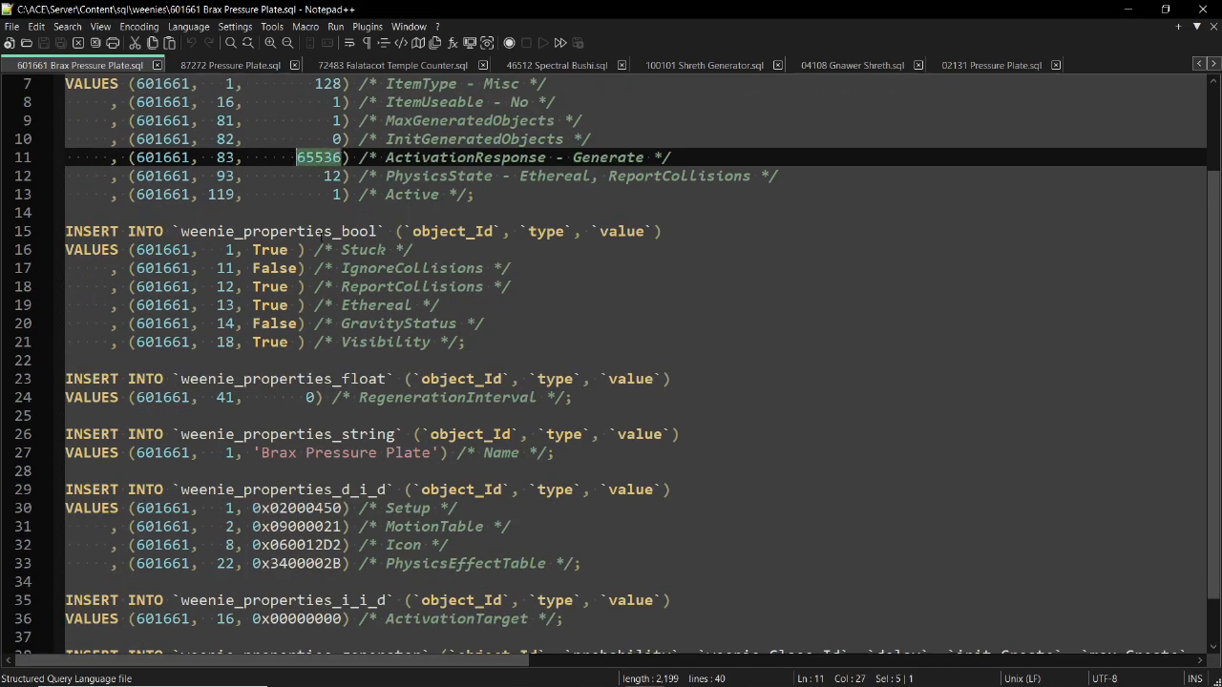
left_click(414, 196)
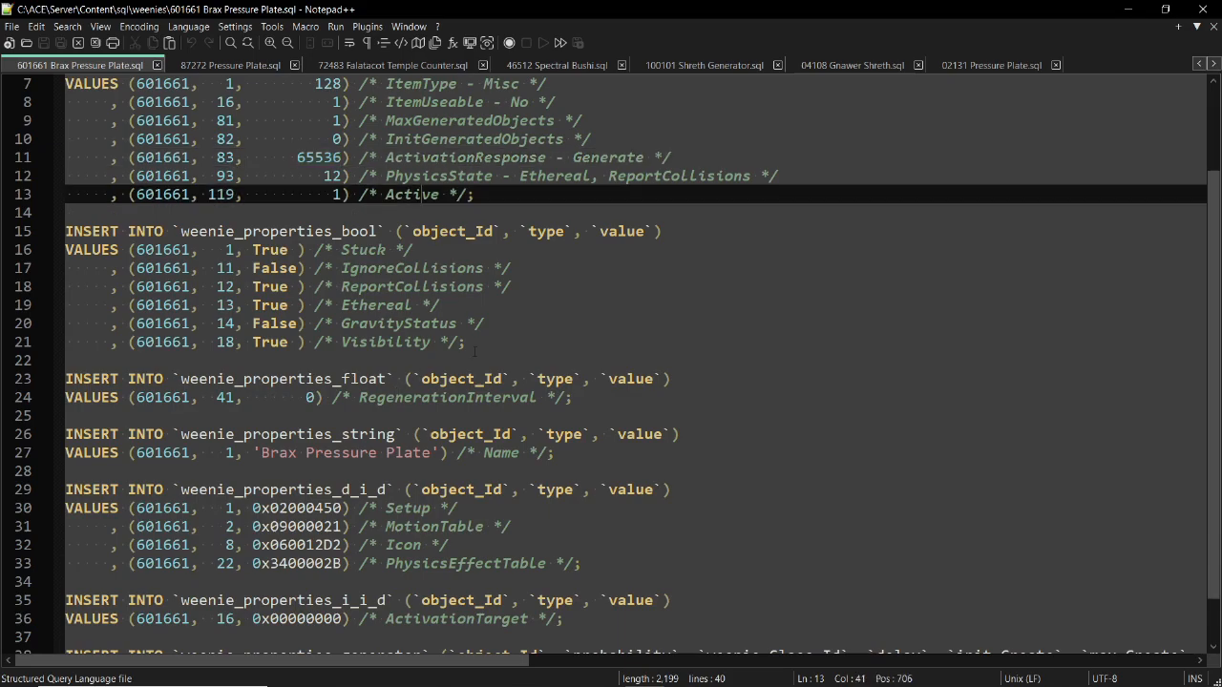
scroll(483, 377, "down", 1)
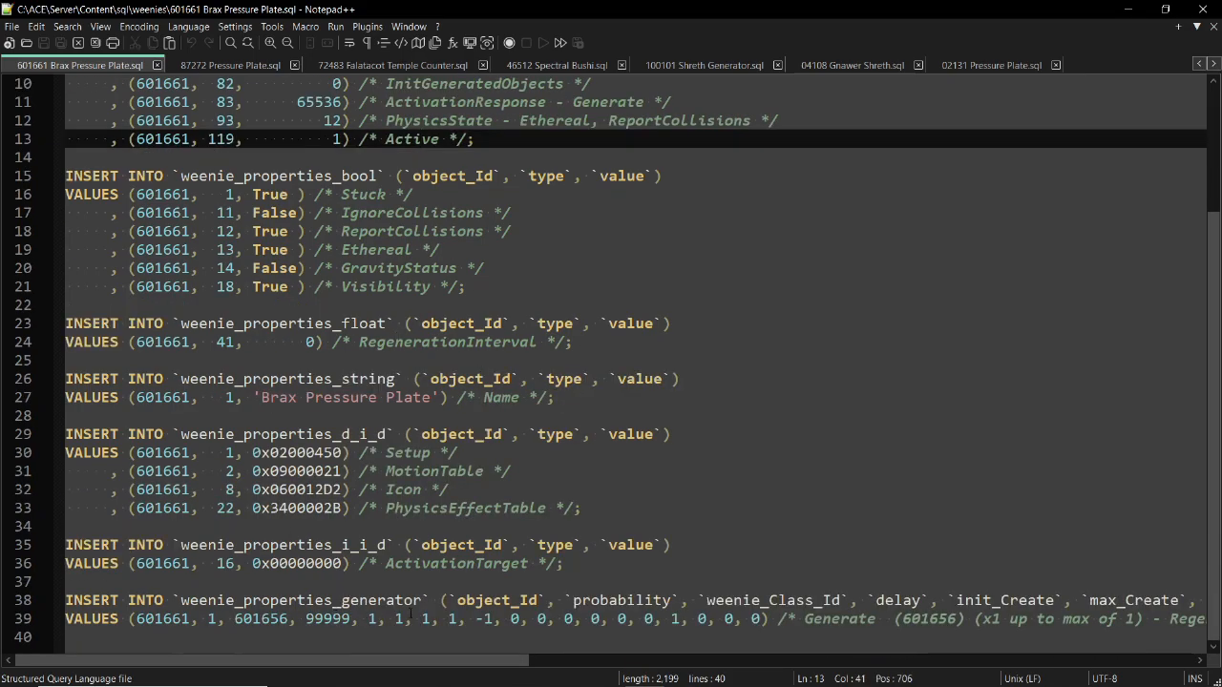
Set the generator's weenie class ID to 4108 in 601661 Brax Pressure Plate.sql and save the file
key("alt+Tab")
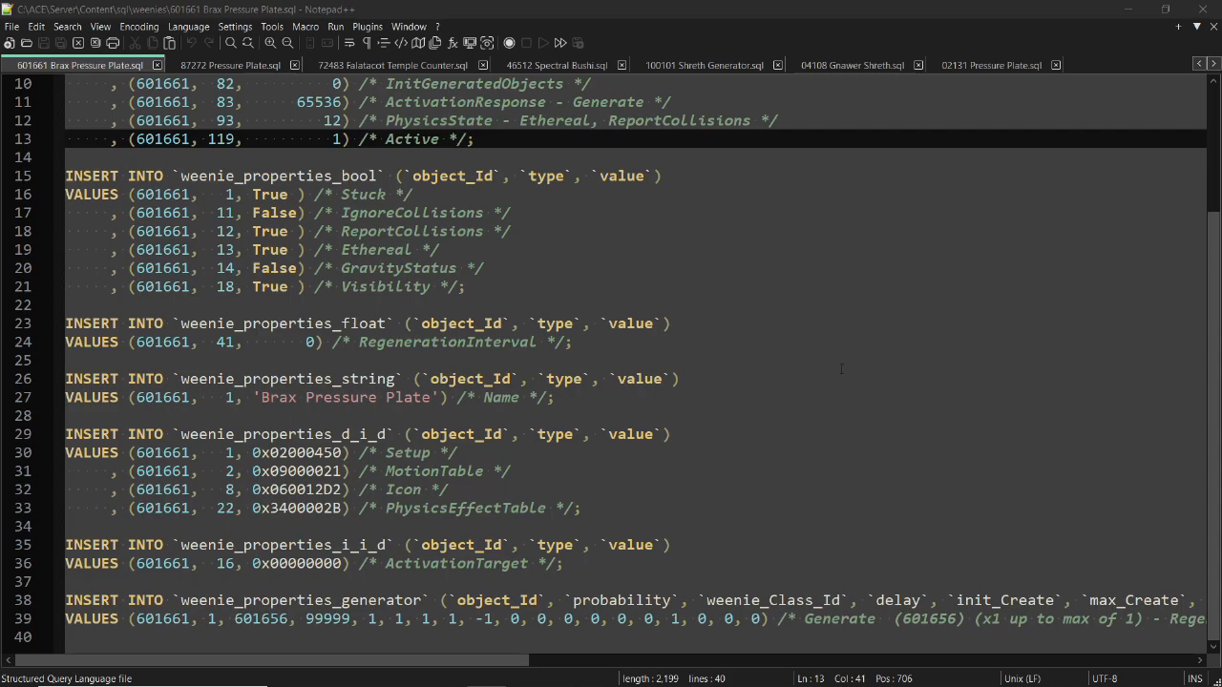
left_click_drag(288, 616, 235, 618)
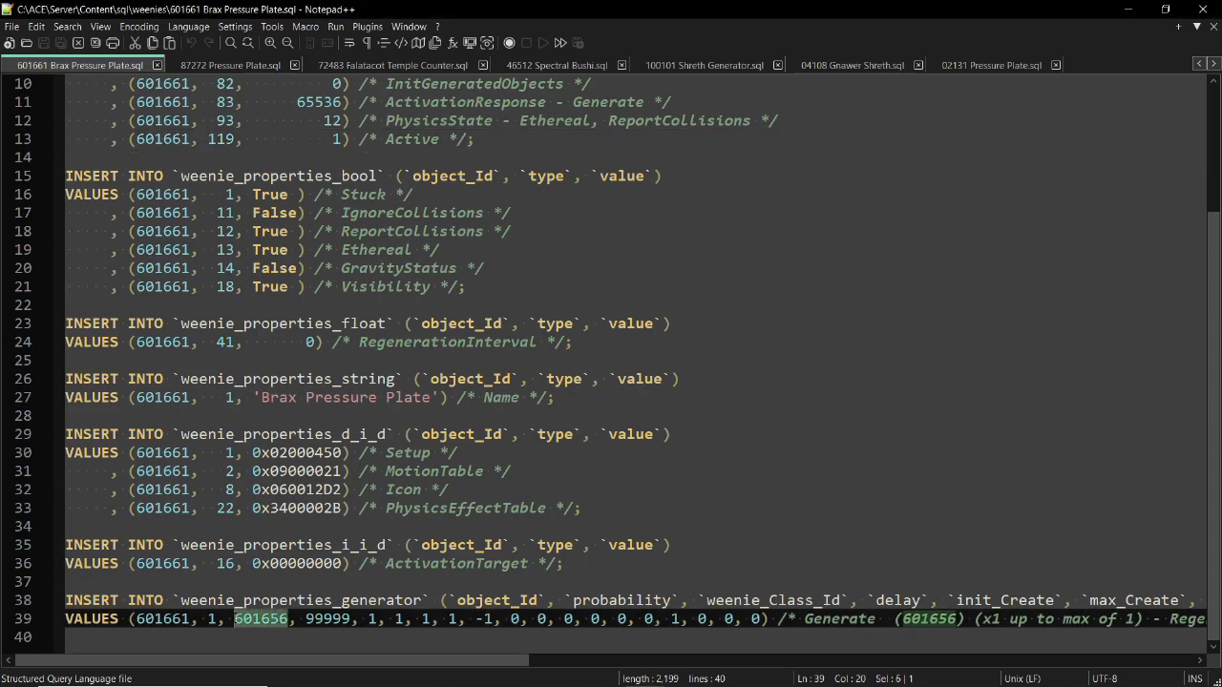
type("4108")
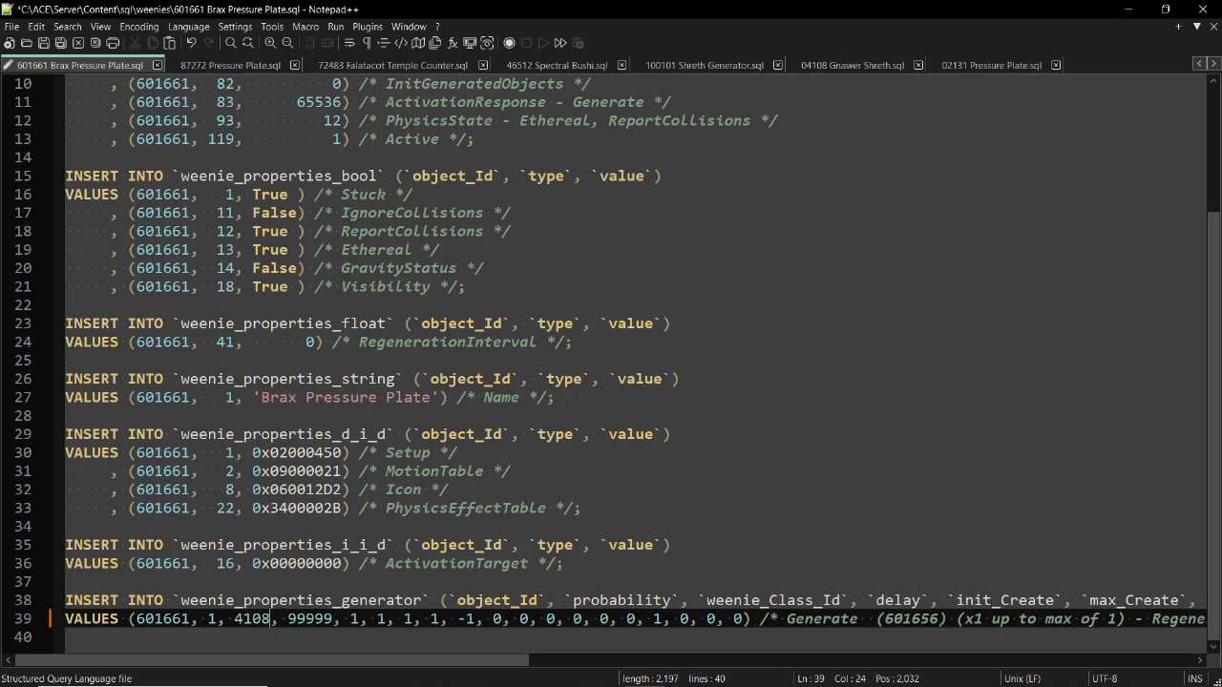
left_click(323, 619)
left_click(44, 44)
Switch to Asheron's Call, test the Brax Pressure Plate by stepping onto it, and select the spawned creature and the plate
key("alt+Tab")
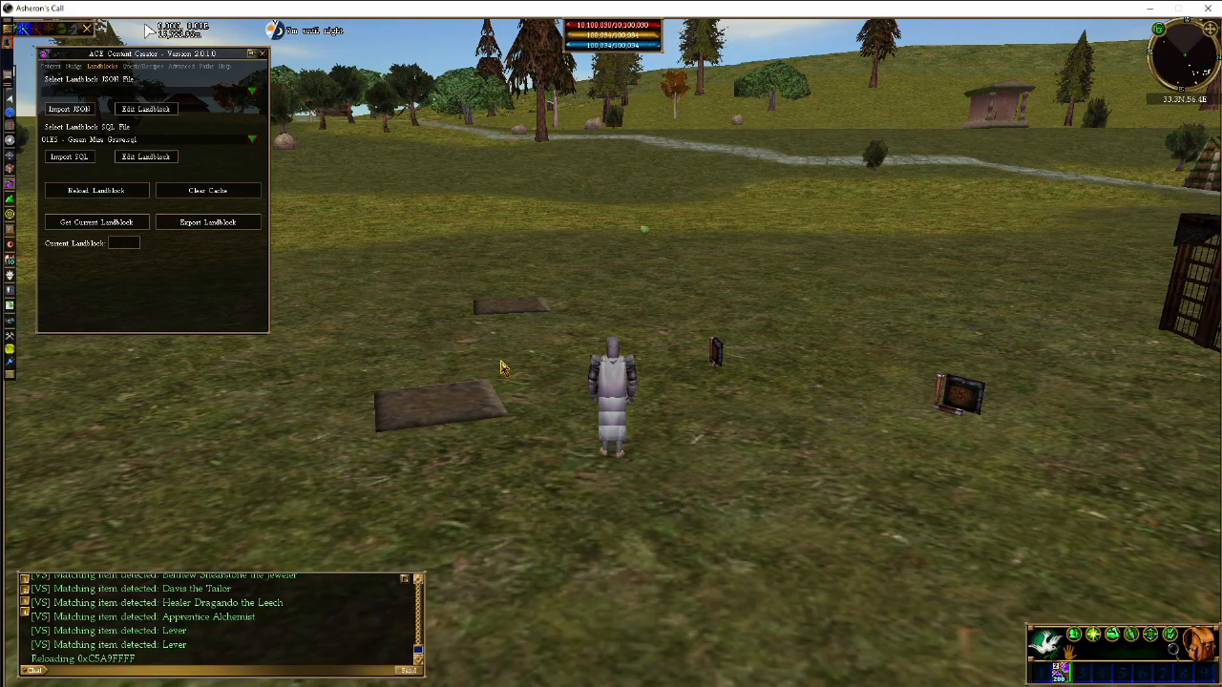
left_click(460, 406)
key("d")
key("z")
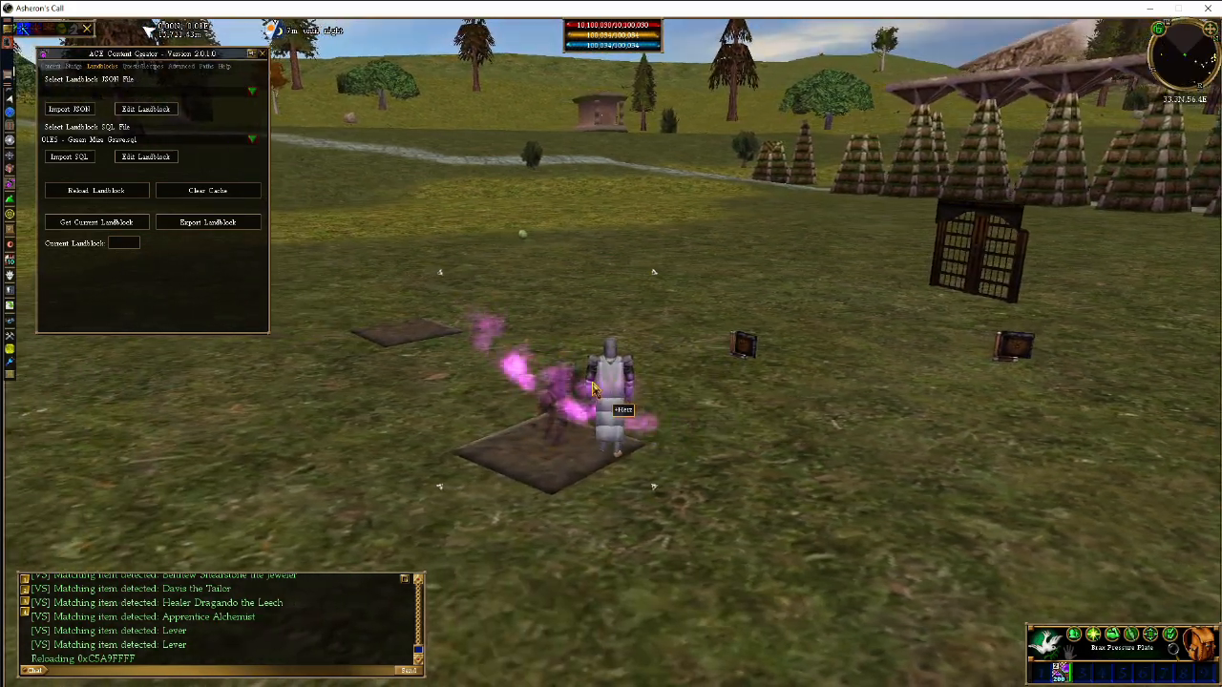
key("c")
left_click(531, 389)
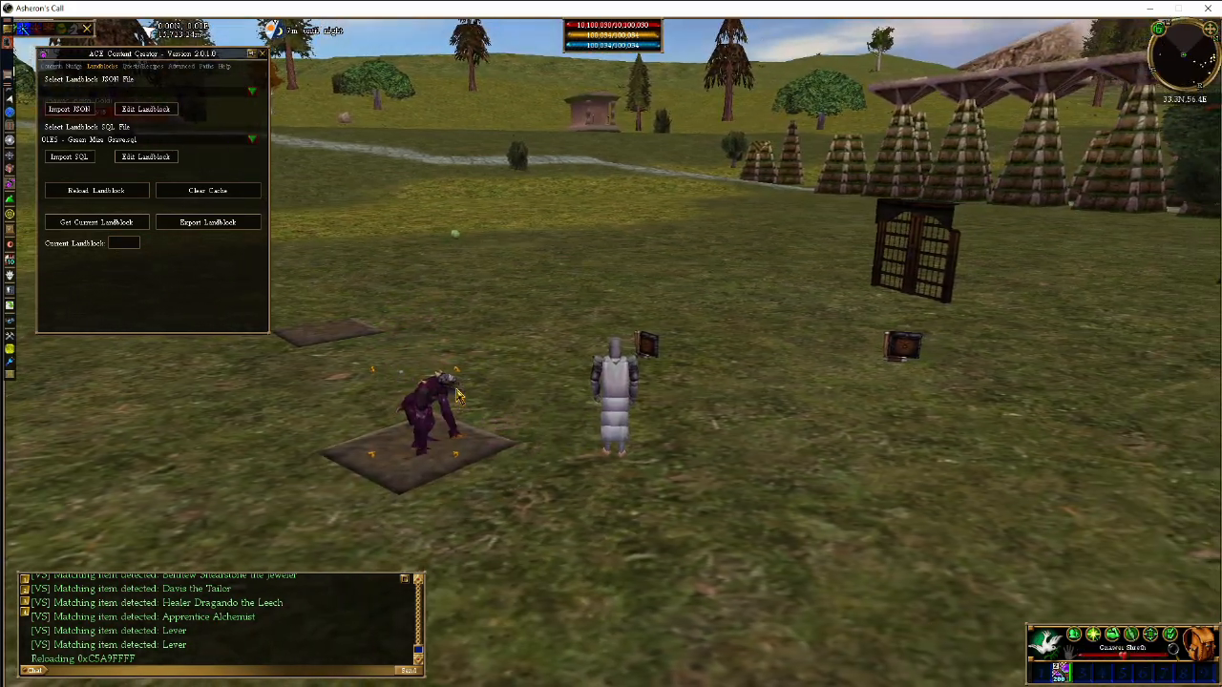
key("a")
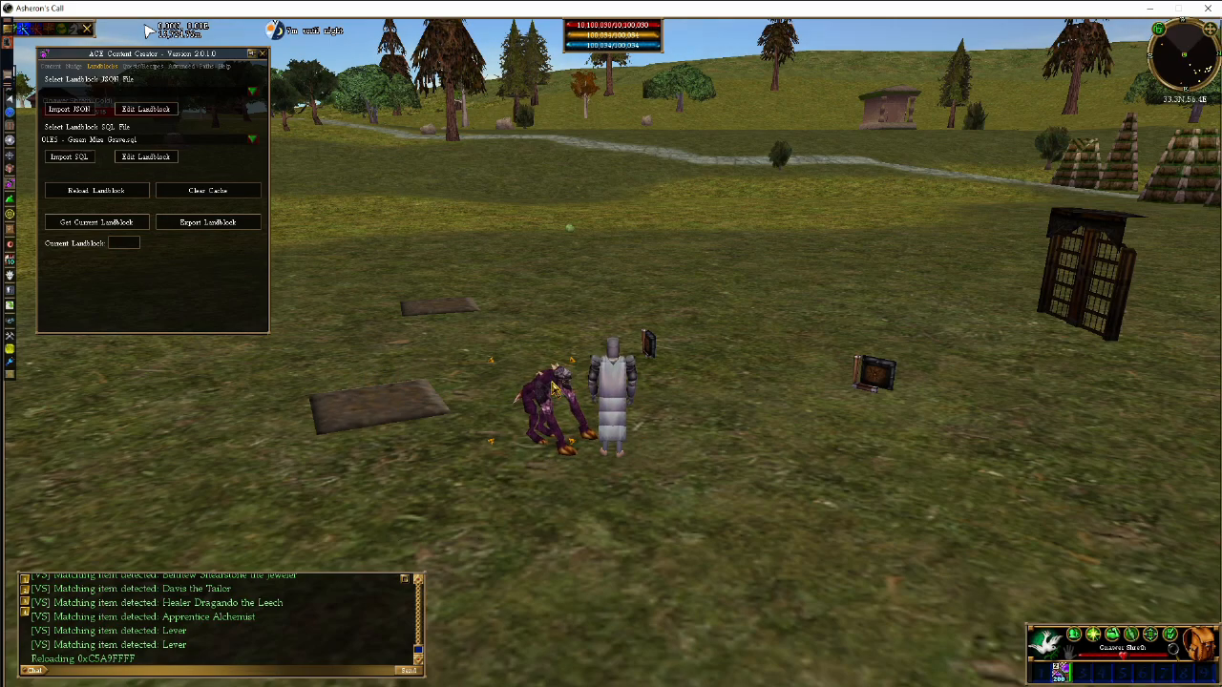
left_click(420, 402)
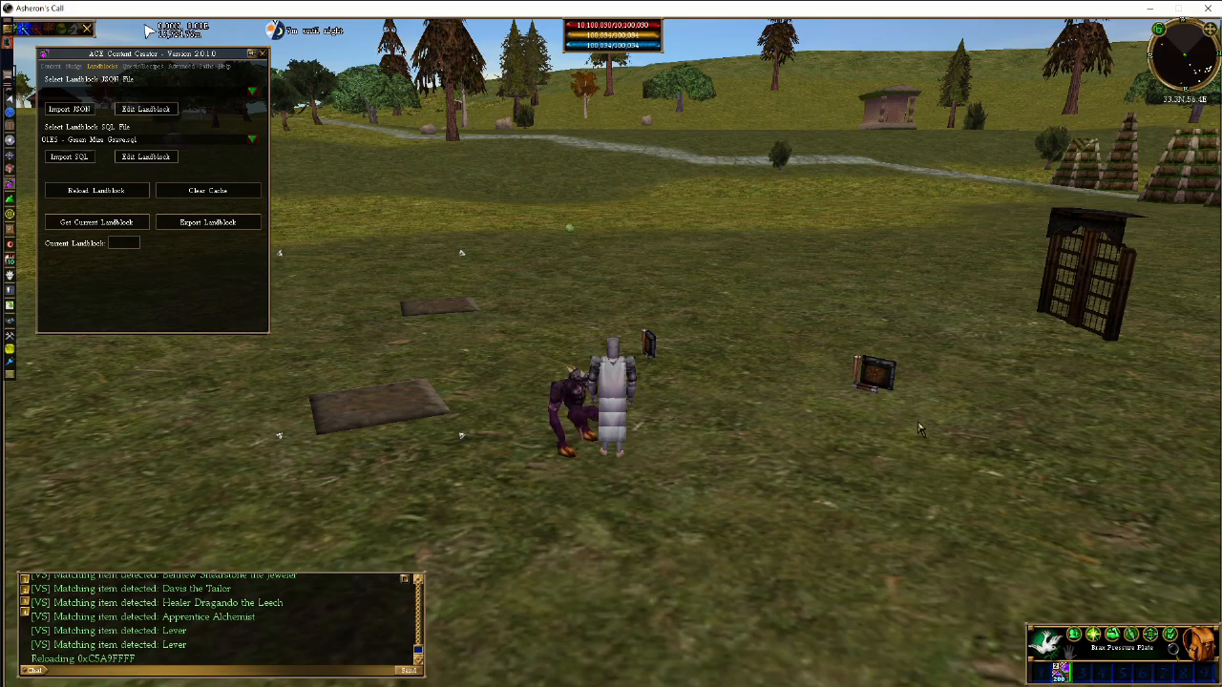
key("a")
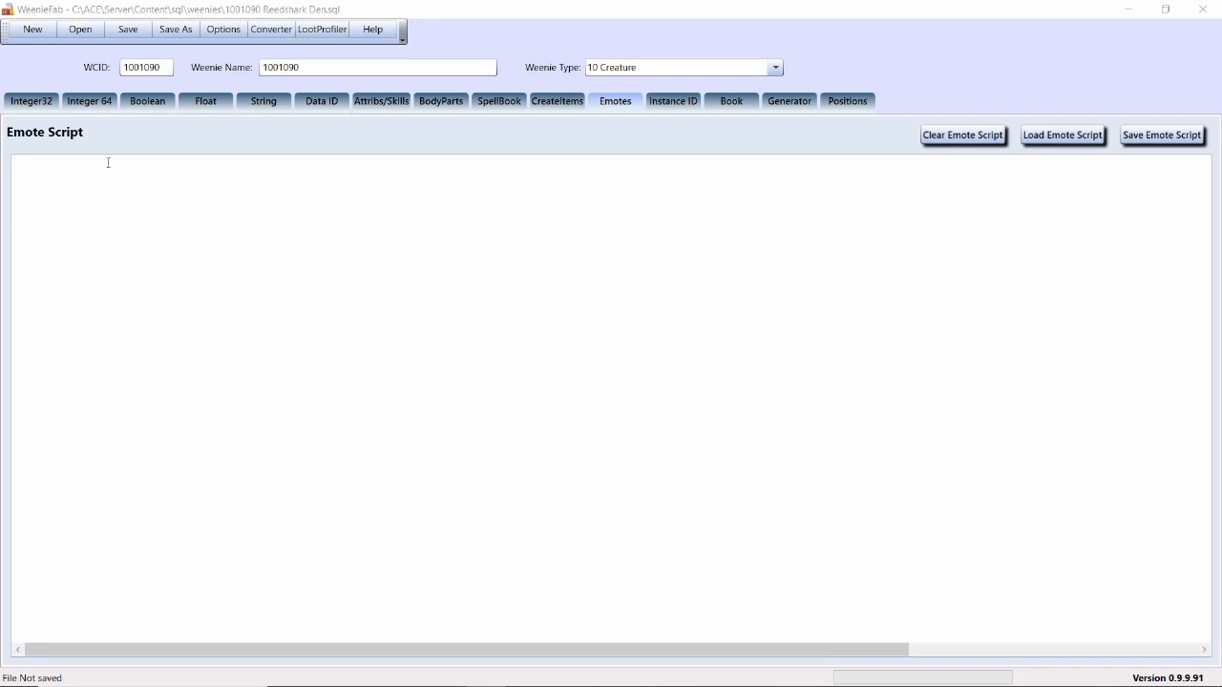
In WeenieFab, write an Activation emote for 1001090 Reedshark Den with the action "LocalBroadcast: I was activated!"
left_click(108, 162)
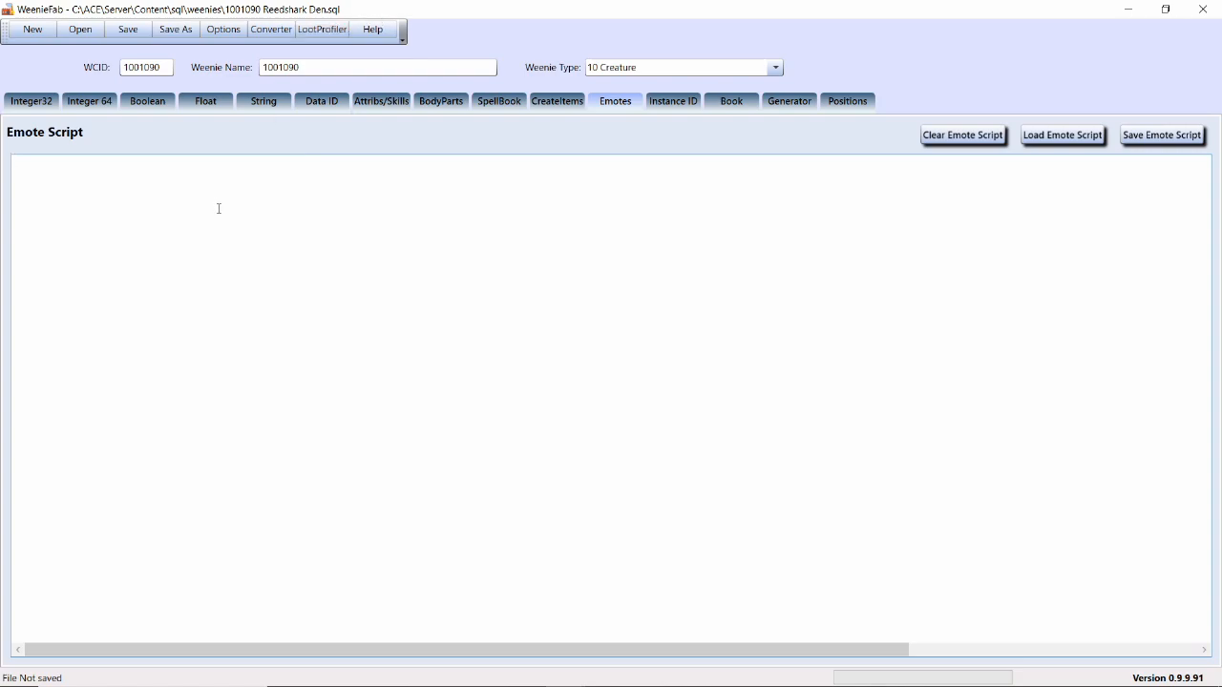
type("Activati")
type("on:     - Lolo")
type("lBroadcast: I was ac")
type("tivated!")
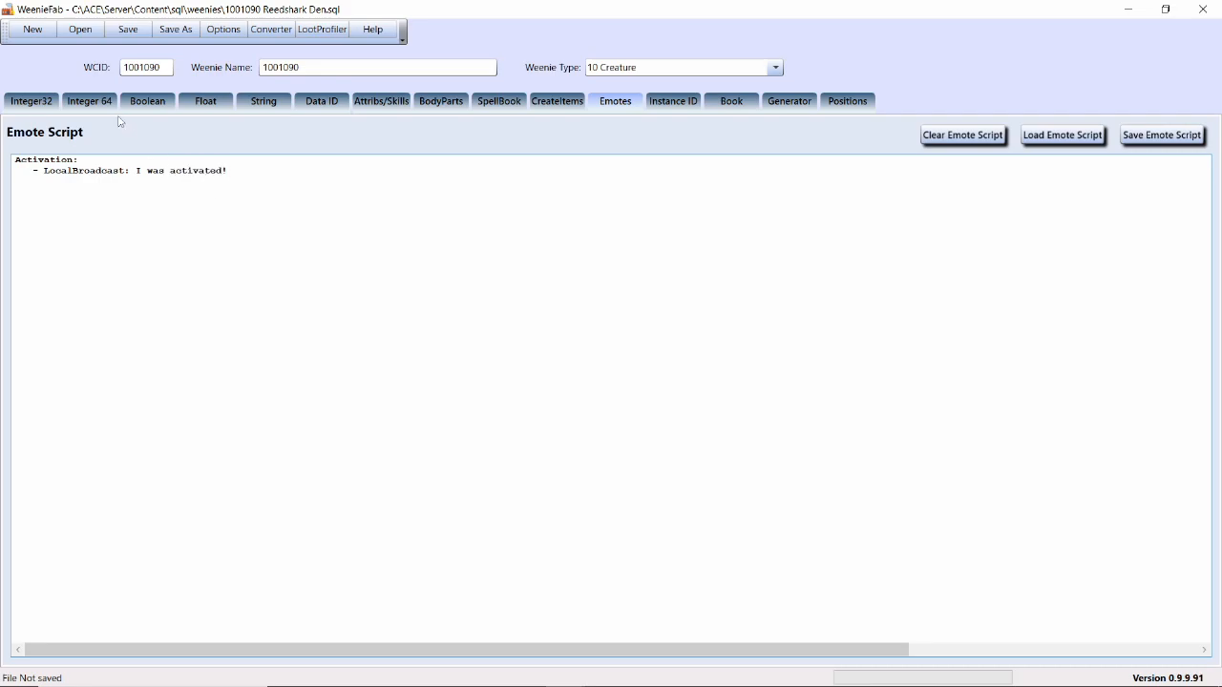
Inspect the Reedshark Den's ActivationResponse and Active integer properties and compare them with its emote script
left_click(32, 101)
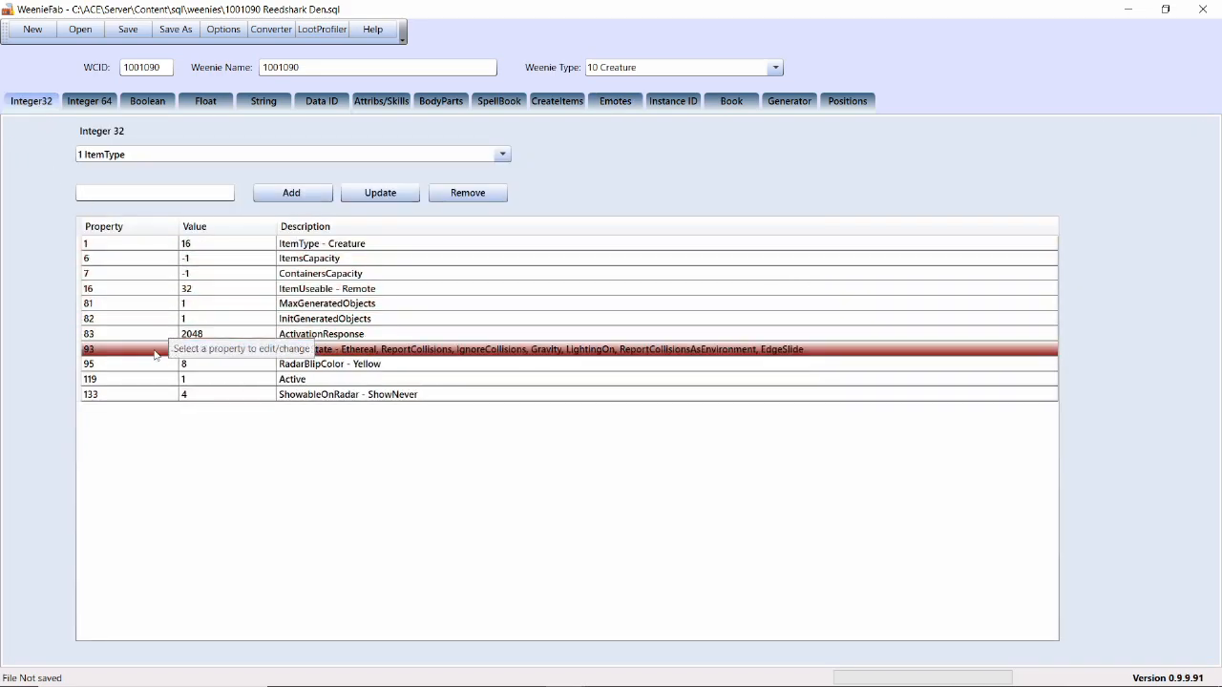
left_click(119, 335)
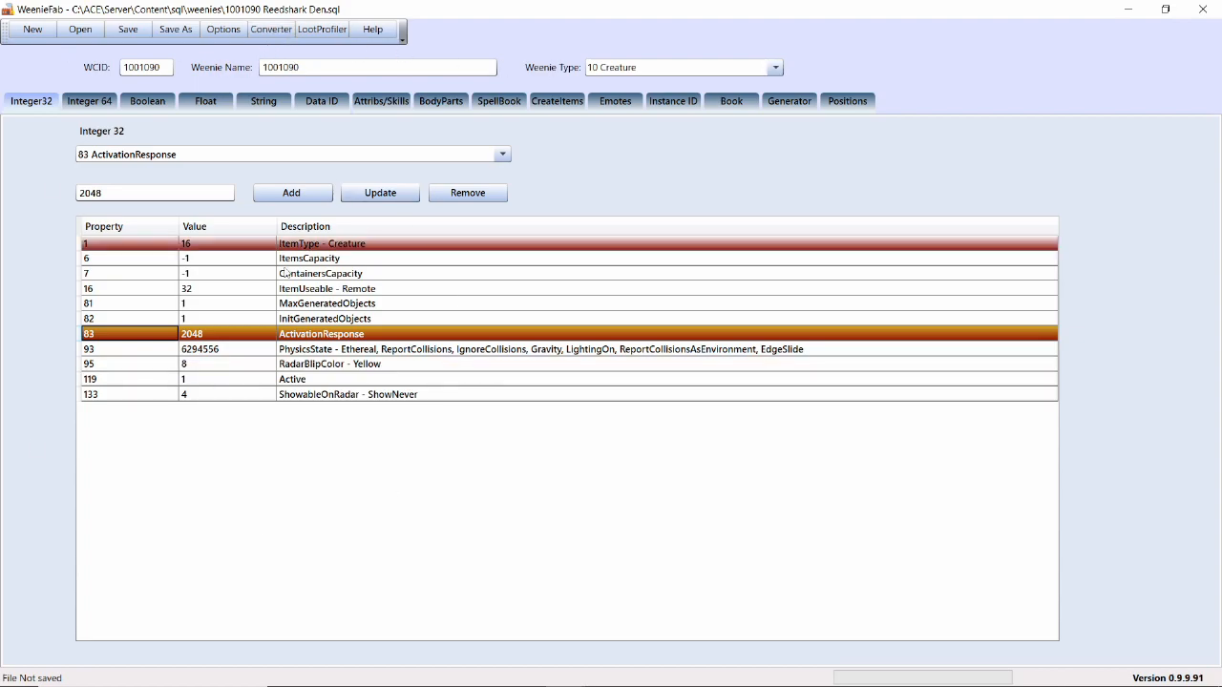
left_click(623, 100)
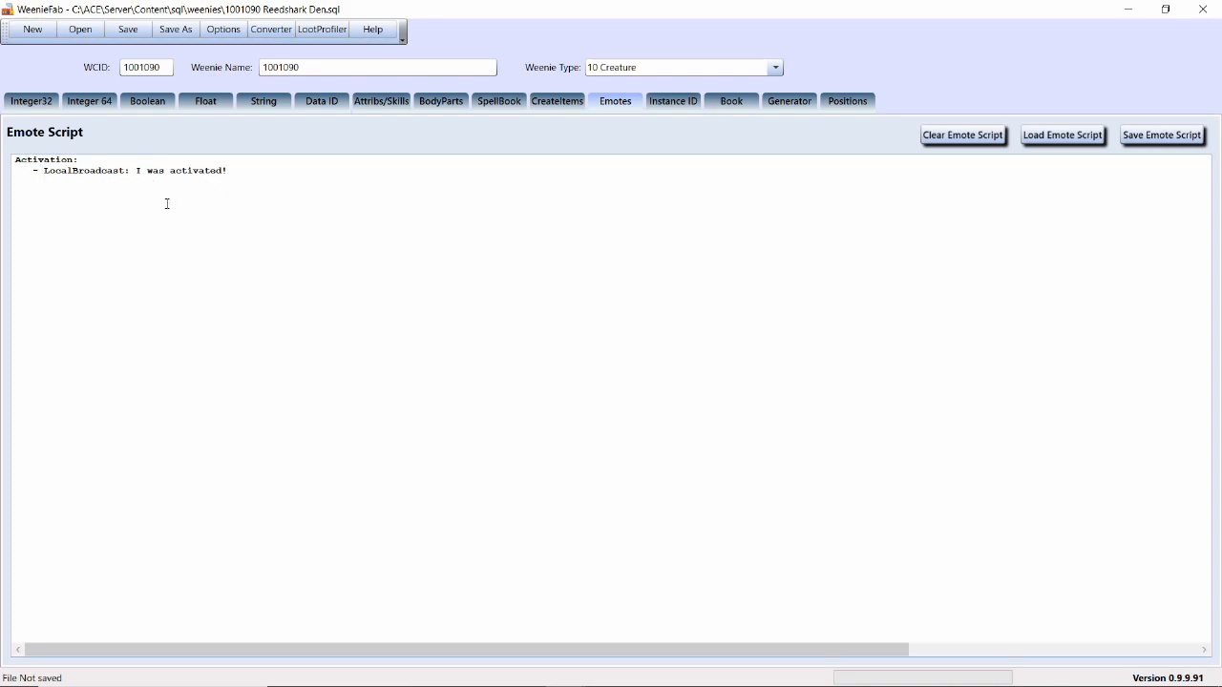
left_click(38, 99)
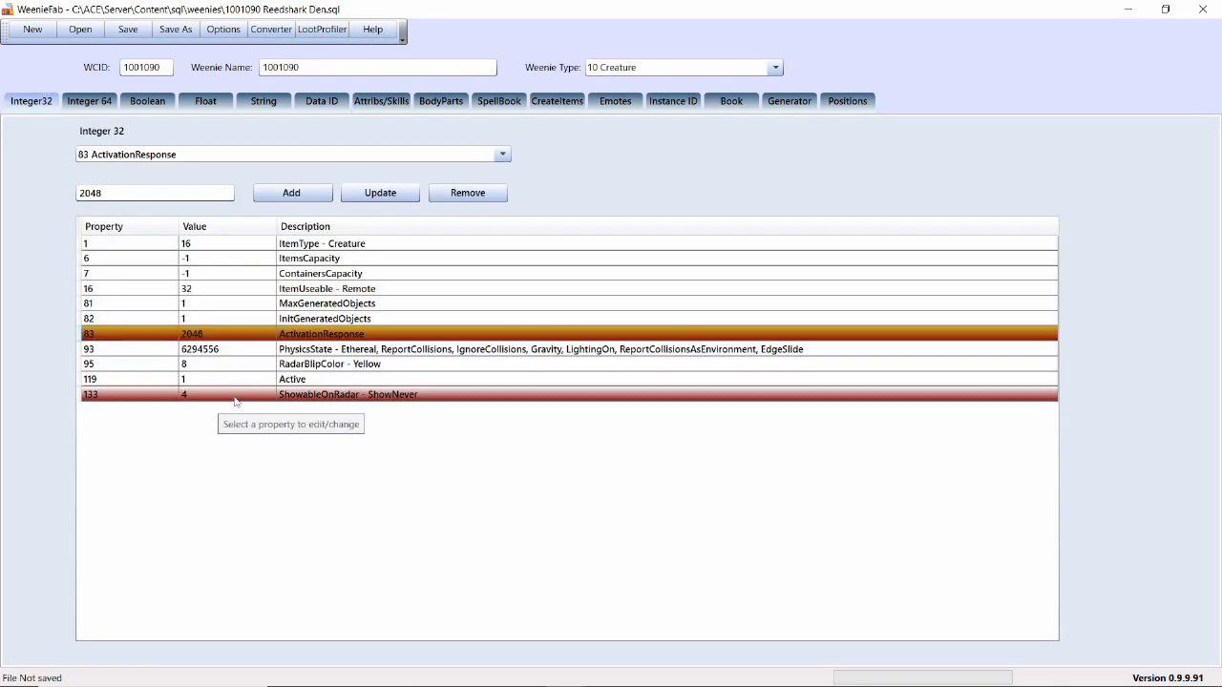
left_click(187, 383)
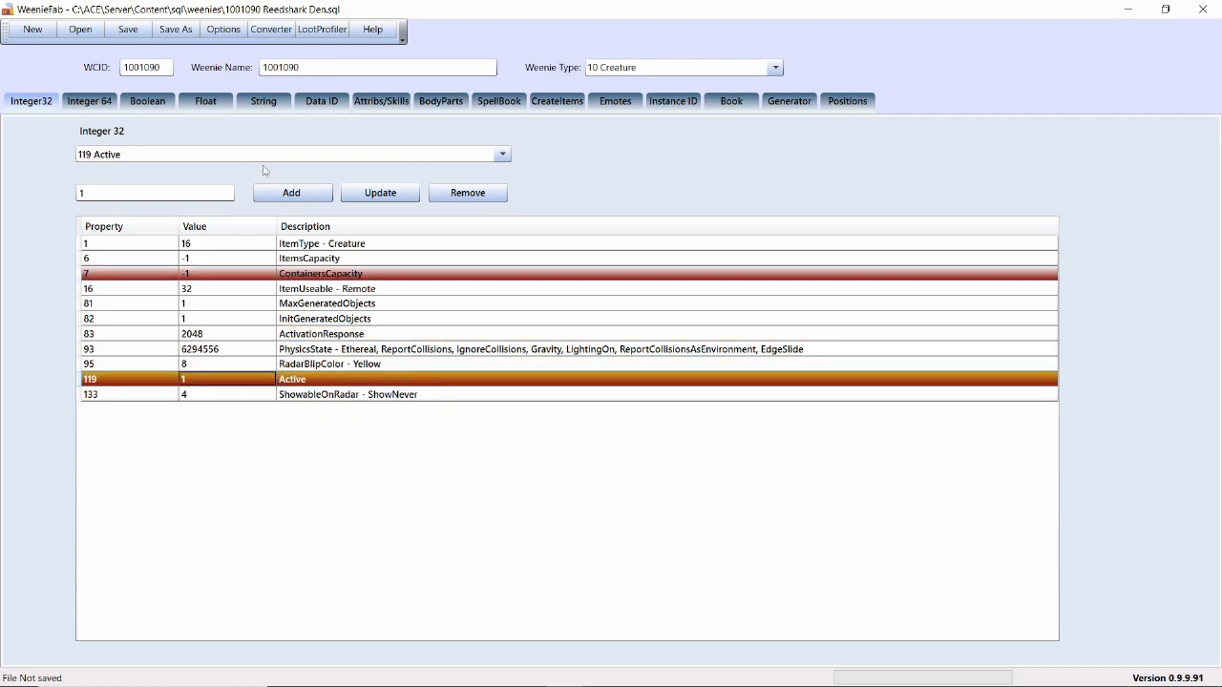
Open 1001092 Adult Reedshark.sql and insert blank lines above the HeartBeat entries in its emote script
left_click(159, 33)
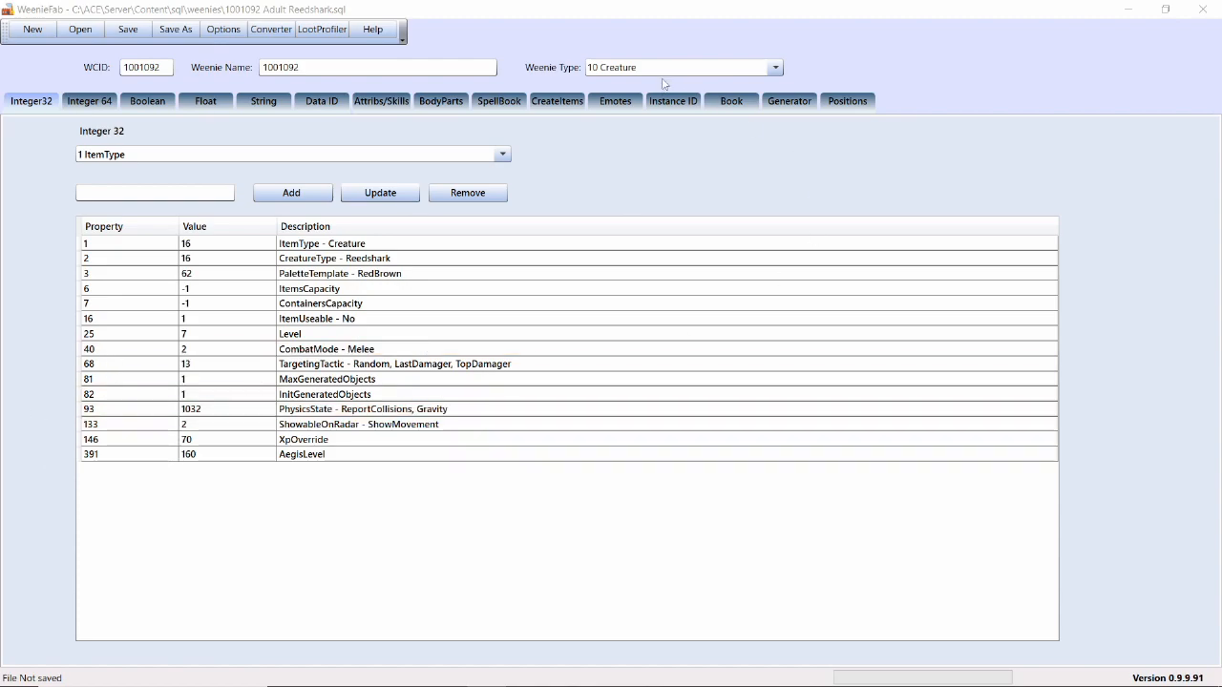
left_click(611, 101)
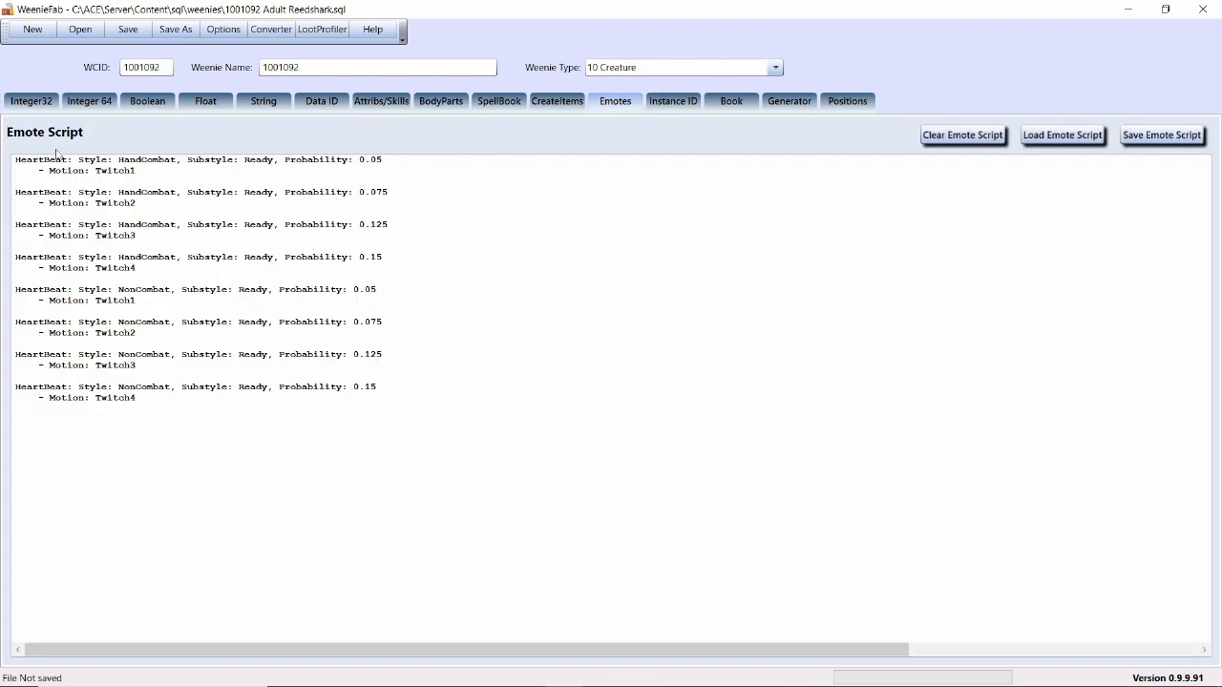
left_click(15, 161)
key("Return")
key("Return")
key("Return")
key("Return")
key("Return")
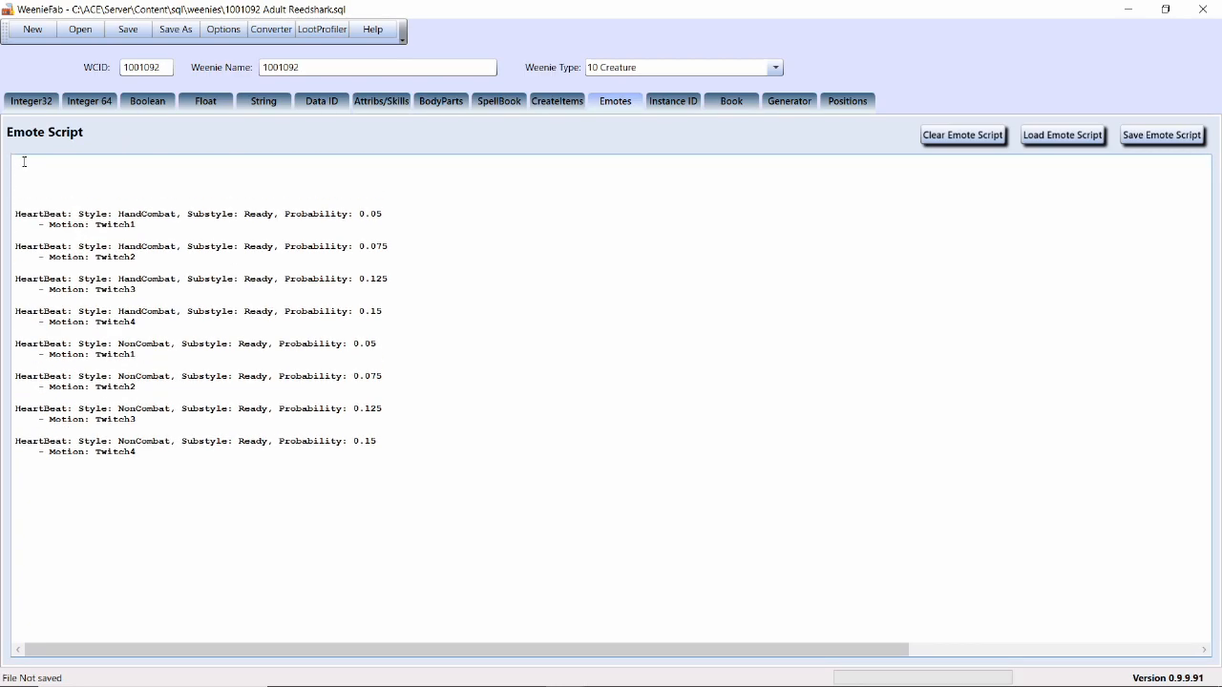
Write a Generation emote with the action "Activate" at the start of the Adult Reedshark's emote script
type("Generfatr")
type("ation:")
key("Return")
type("- Activate")
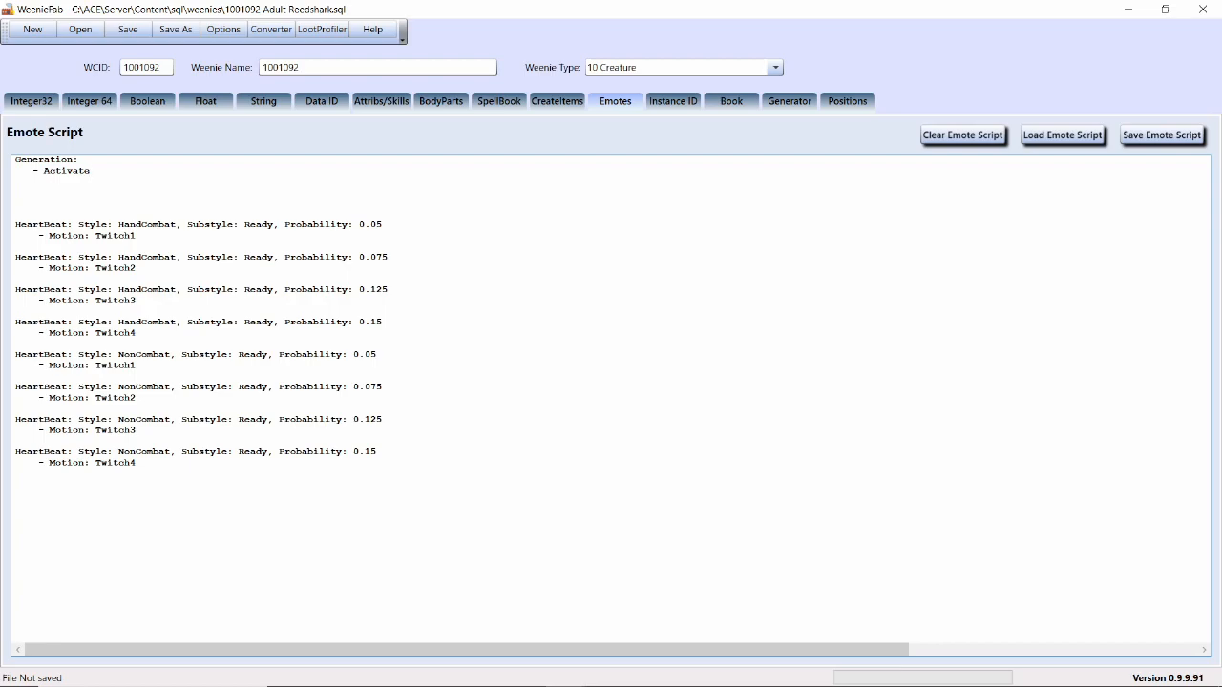
Make the first emote in the Adult Reedshark's script a Death emote with the action "Activate", replacing any Generation emote there
key("BackSpace")
key("BackSpace")
key("BackSpace")
key("BackSpace")
key("BackSpace")
key("BackSpace")
key("BackSpace")
key("BackSpace")
key("BackSpace")
key("BackSpace")
key("BackSpace")
key("BackSpace")
key("BackSpace")
key("BackSpace")
key("BackSpace")
key("BackSpace")
key("BackSpace")
key("BackSpace")
key("BackSpace")
key("BackSpace")
type("Death")
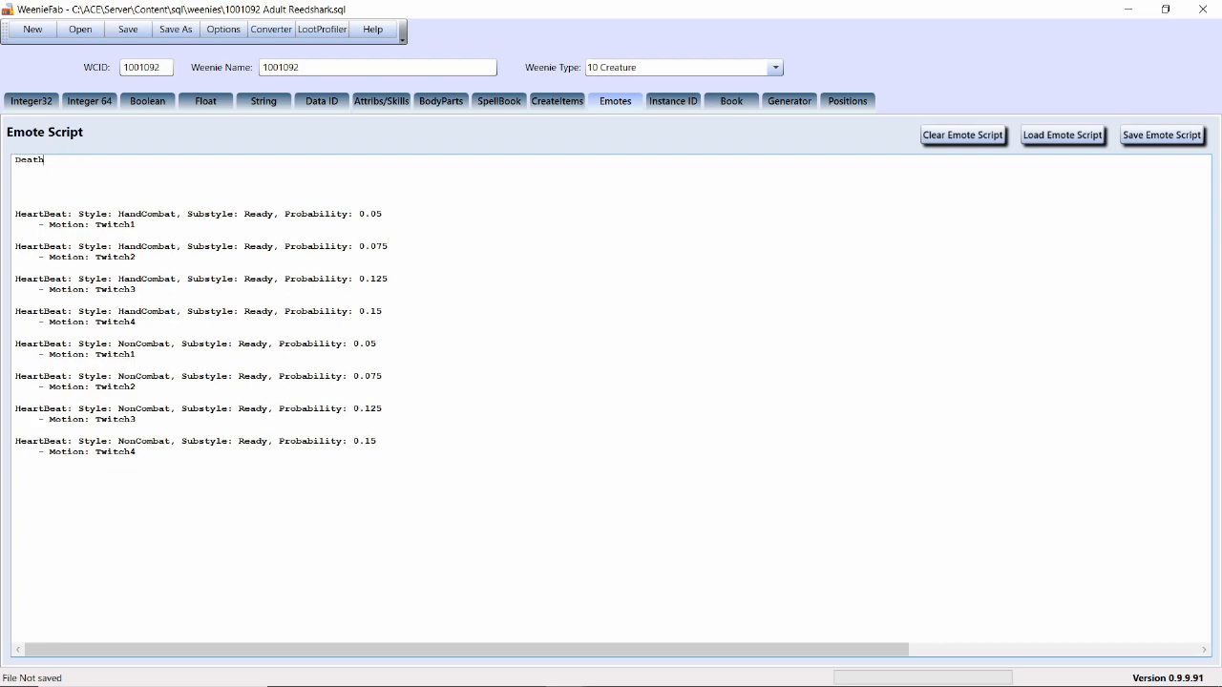
type(":")
key("Return")
type("- Actiavate")
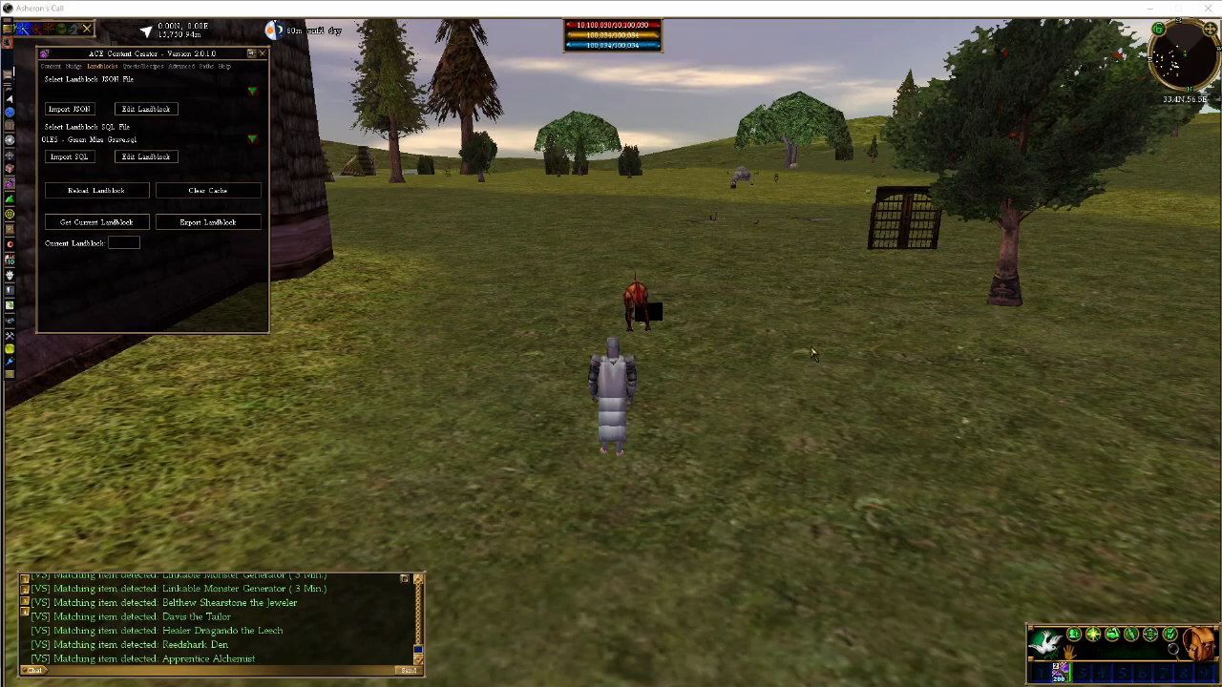
Switch to Asheron's Call, identify the Reedshark Den and its Adult Reedshark, and smite the Adult Reedshark to test the death trigger
left_click(658, 312)
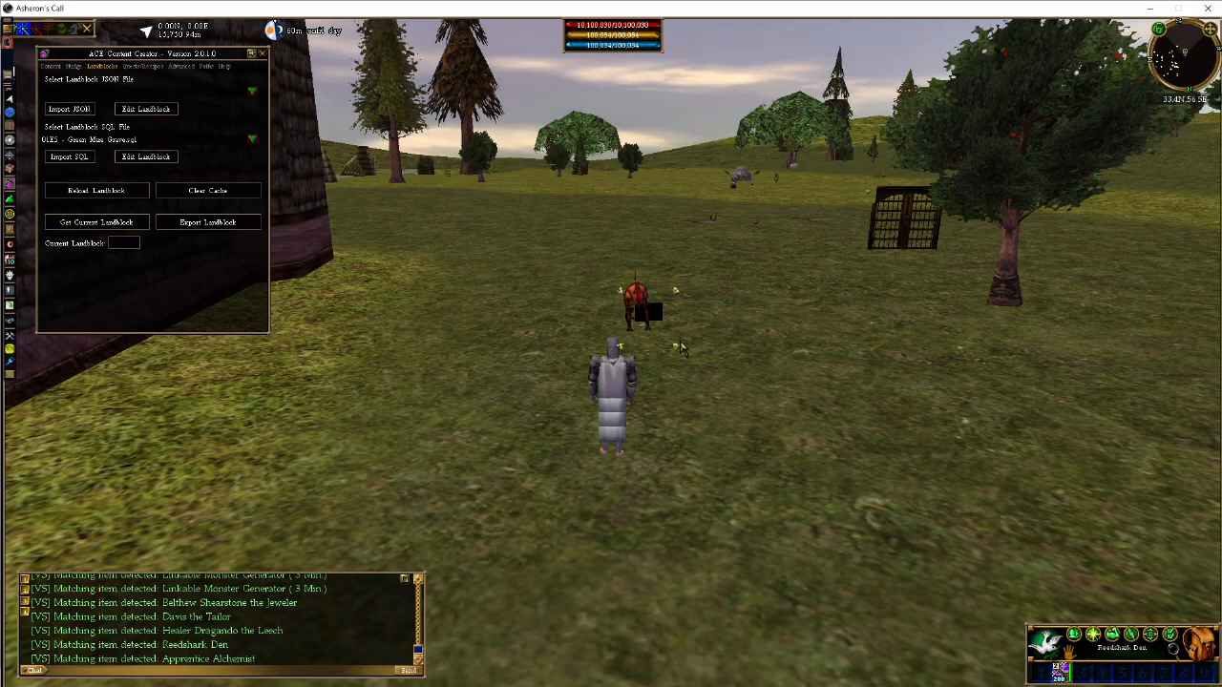
left_click(630, 299)
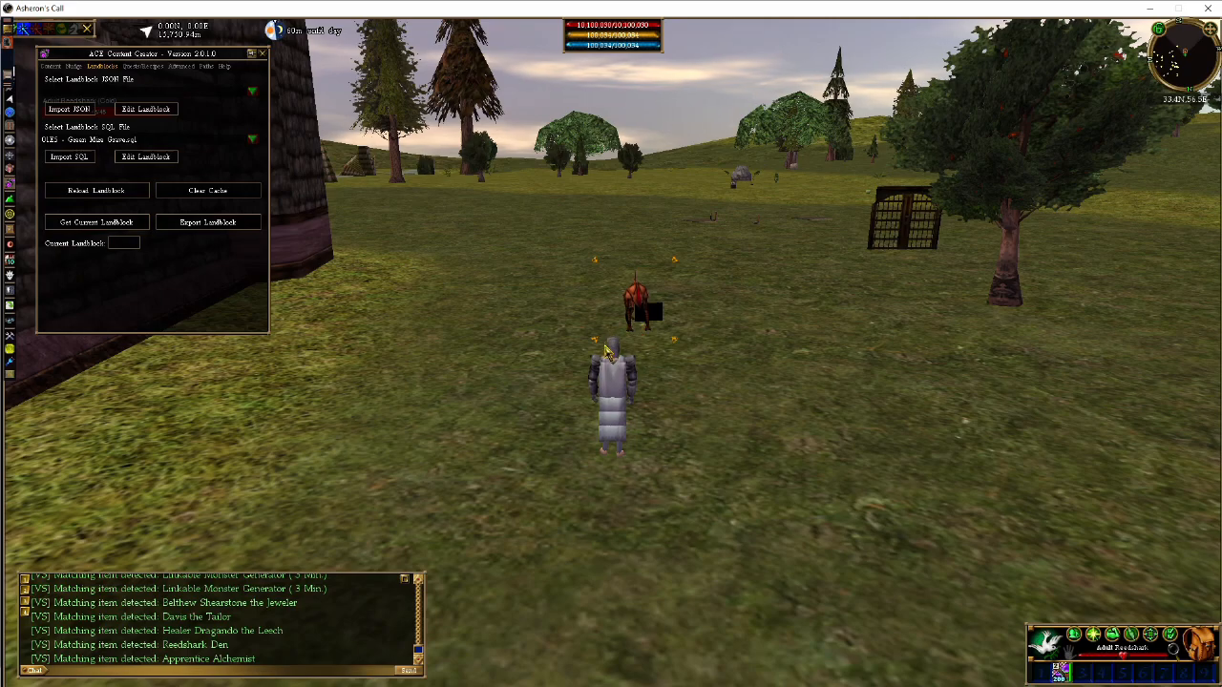
key("Return")
key("Return")
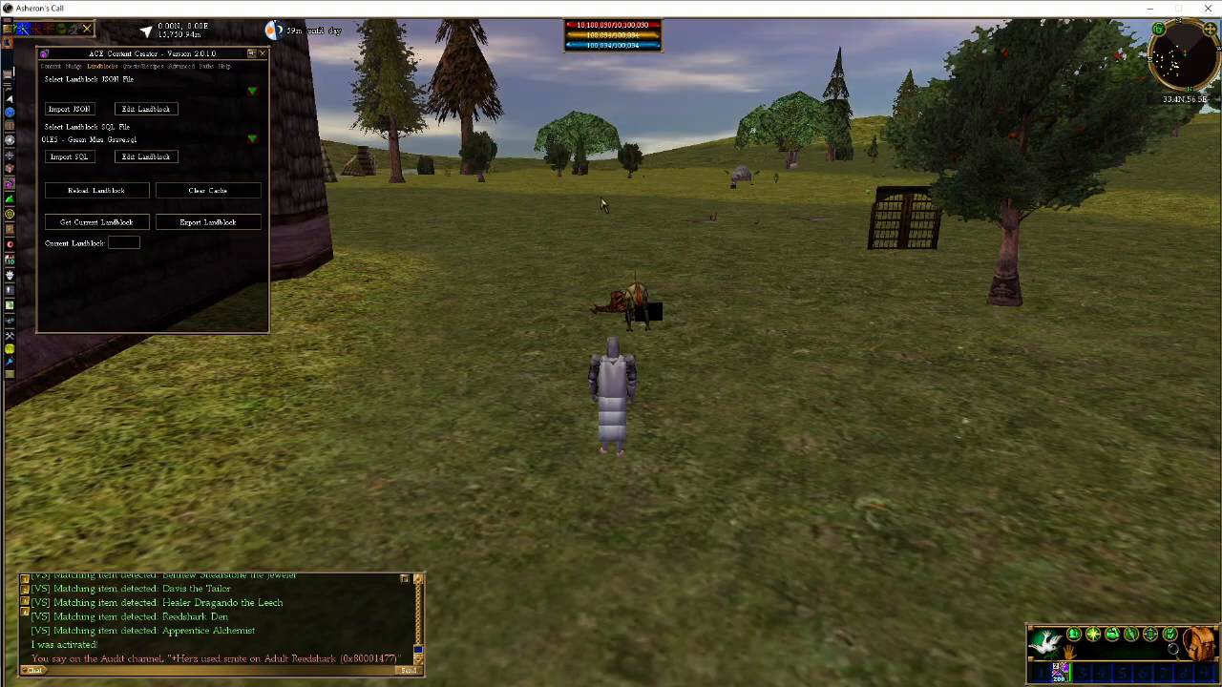
Inspect the Veteran Reedshark, the corpse of the Adult Reedshark and the Reedshark Den by selecting each one
left_click(635, 306)
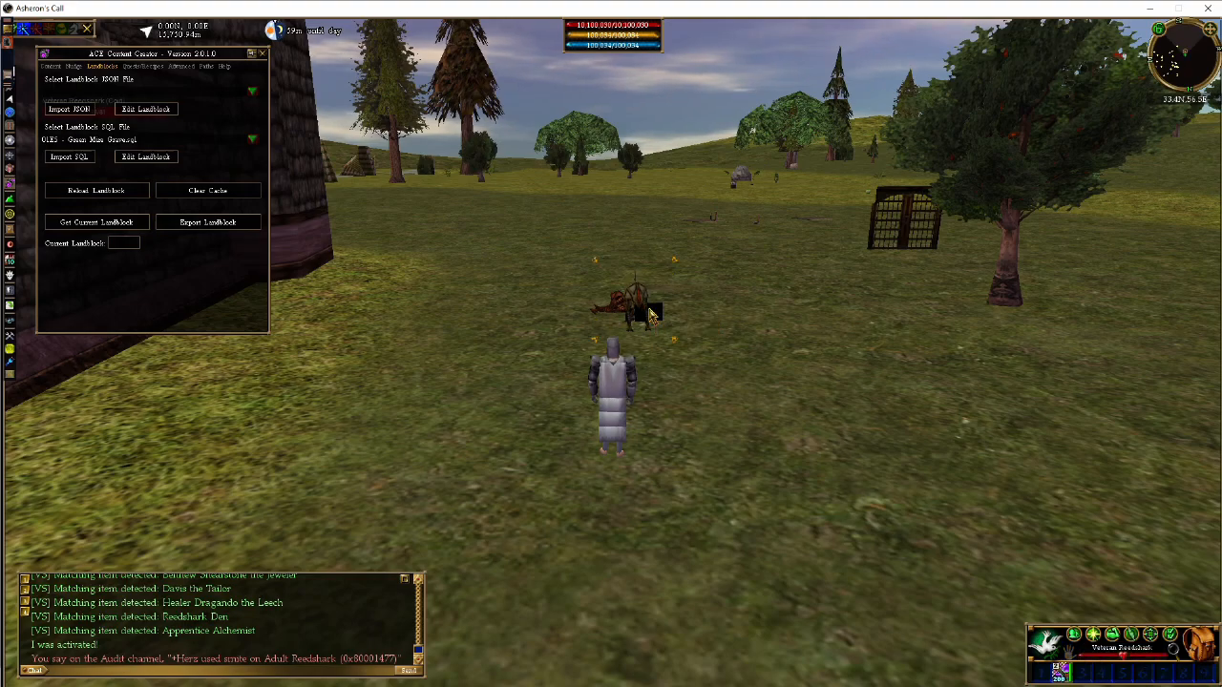
left_click(655, 313)
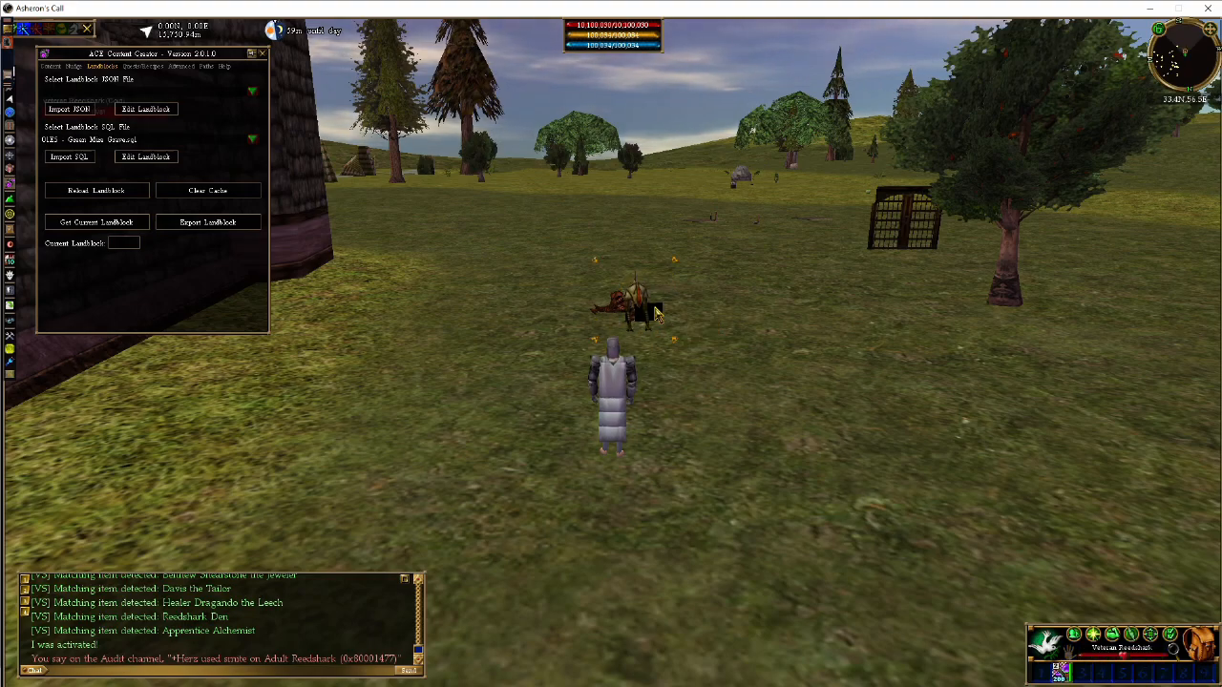
left_click(663, 317)
left_click(620, 303)
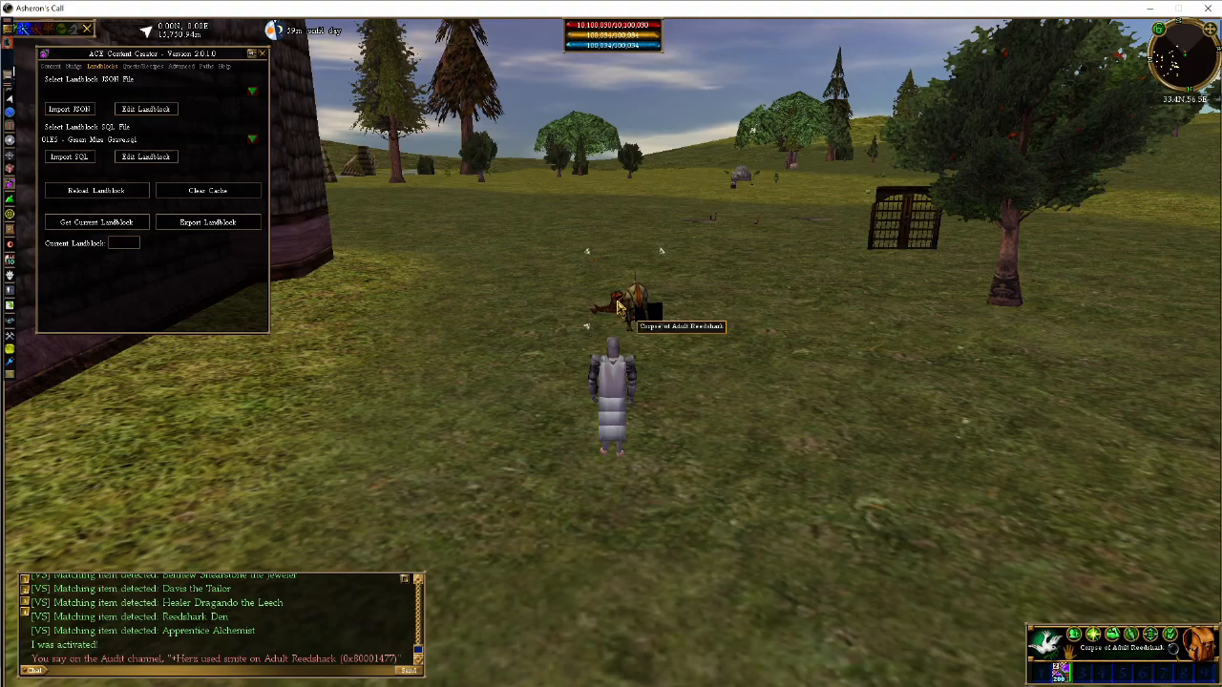
left_click(656, 313)
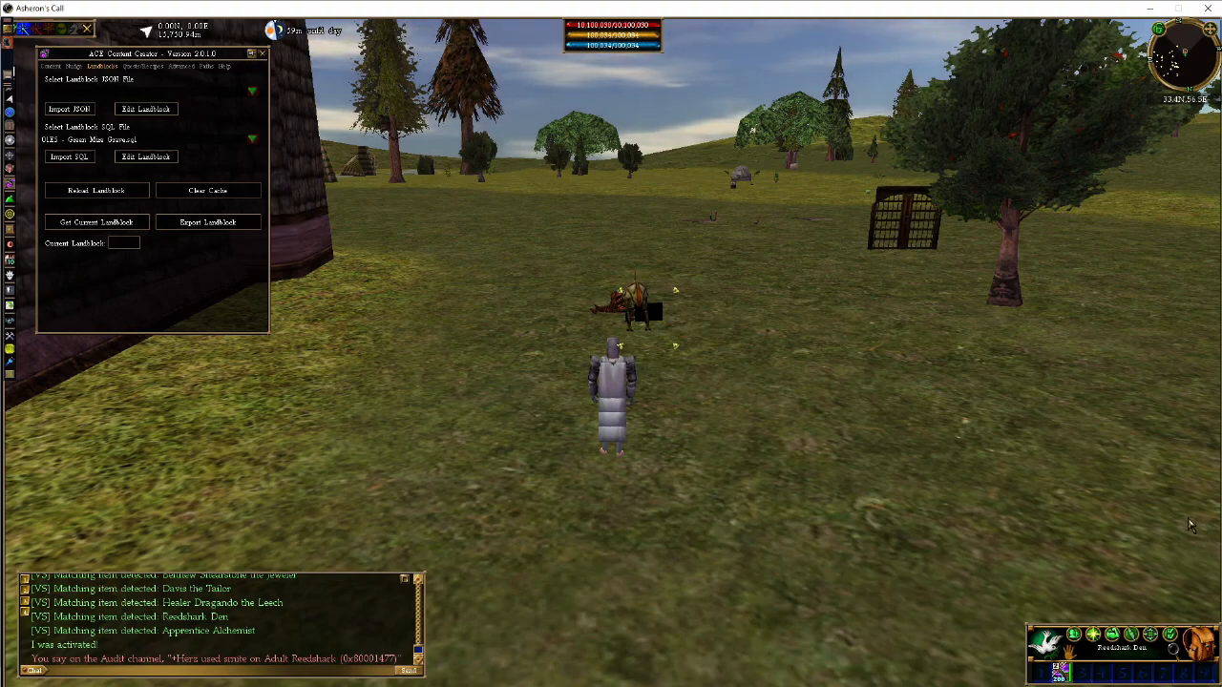
left_click(620, 313)
left_click(650, 313)
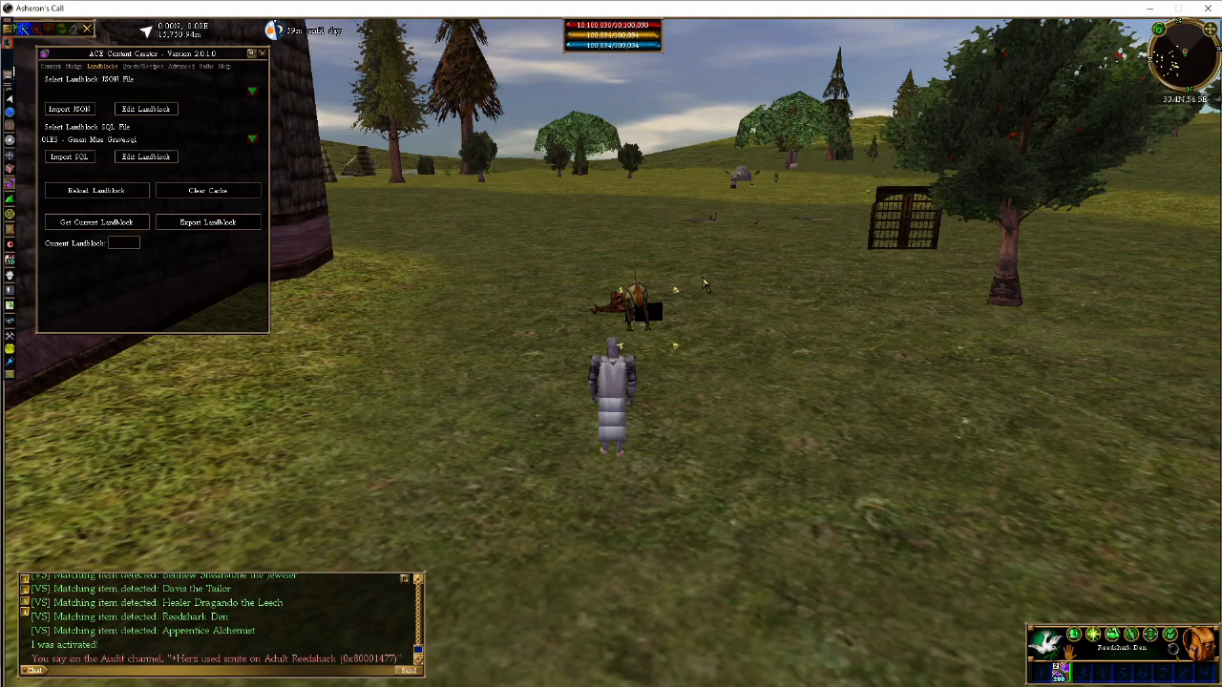
key("c")
key("z")
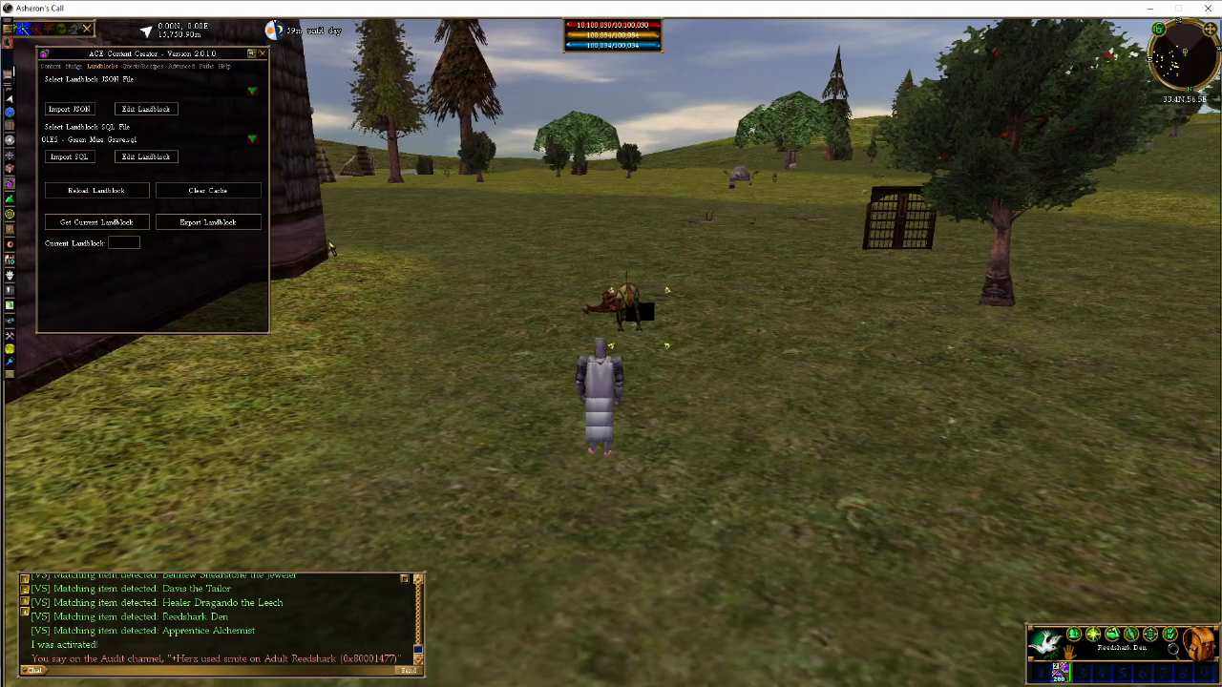
key("c")
key("z")
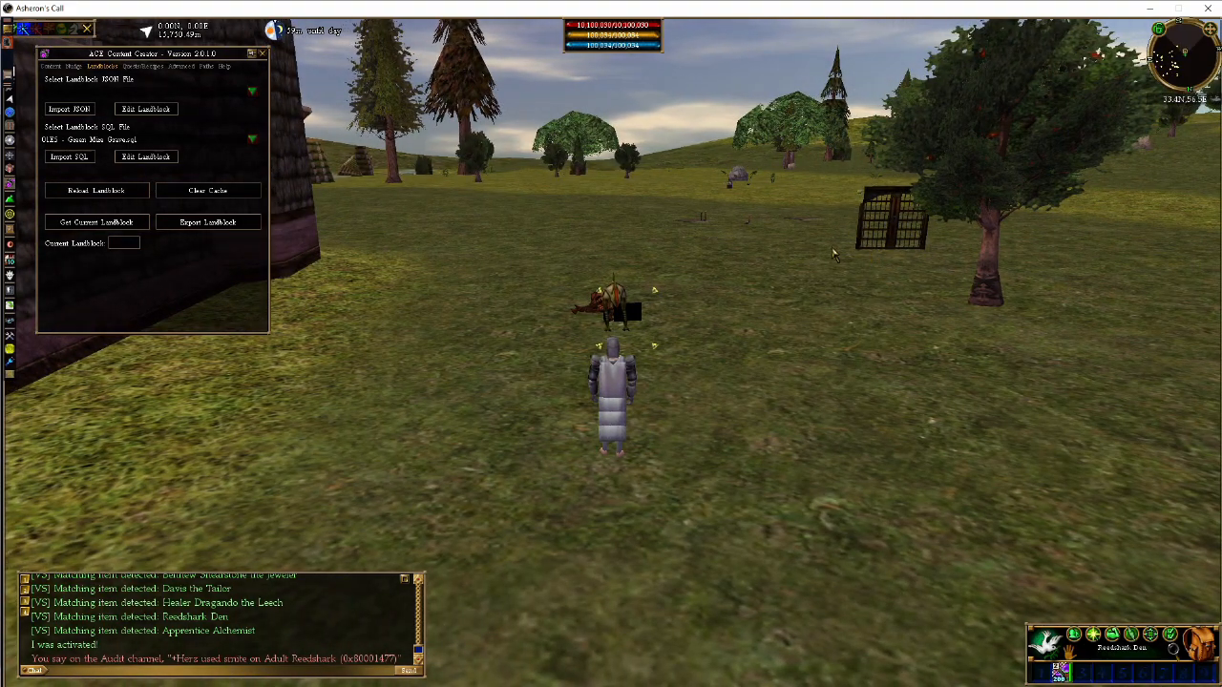
key("c")
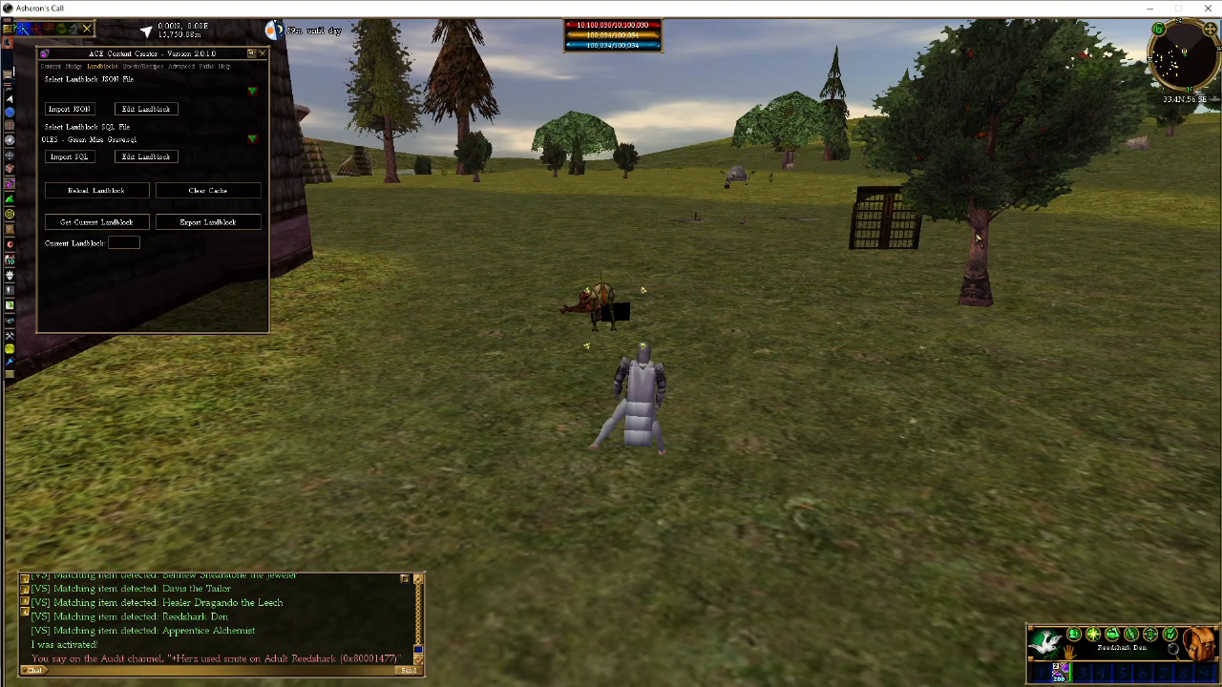
key("z")
key("d")
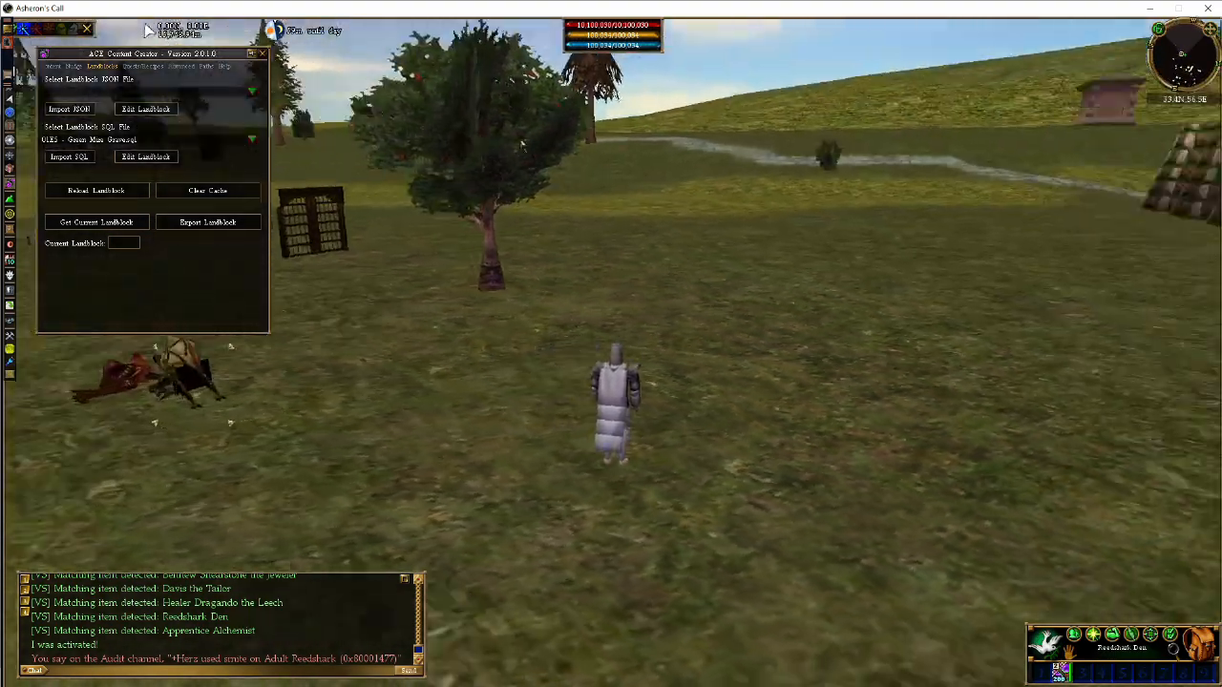
key("a")
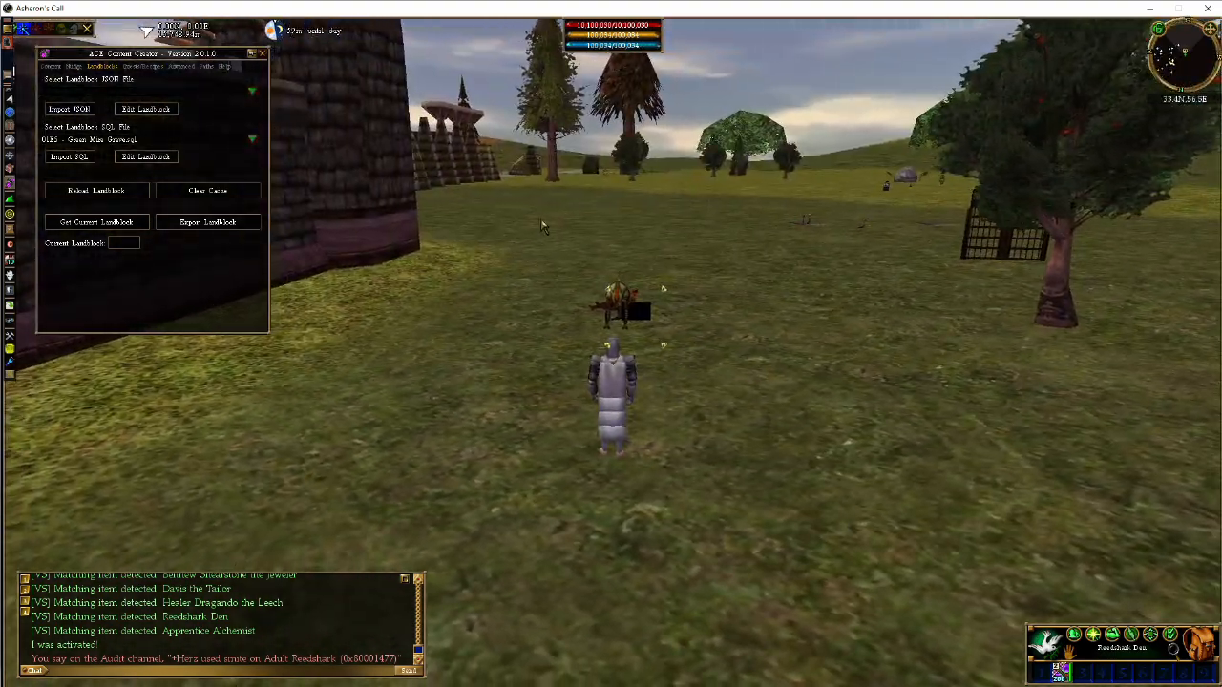
Reselect the Adult Reedshark's corpse, the Reedshark Den and the Veteran Reedshark to review the activation chain
left_click(632, 307)
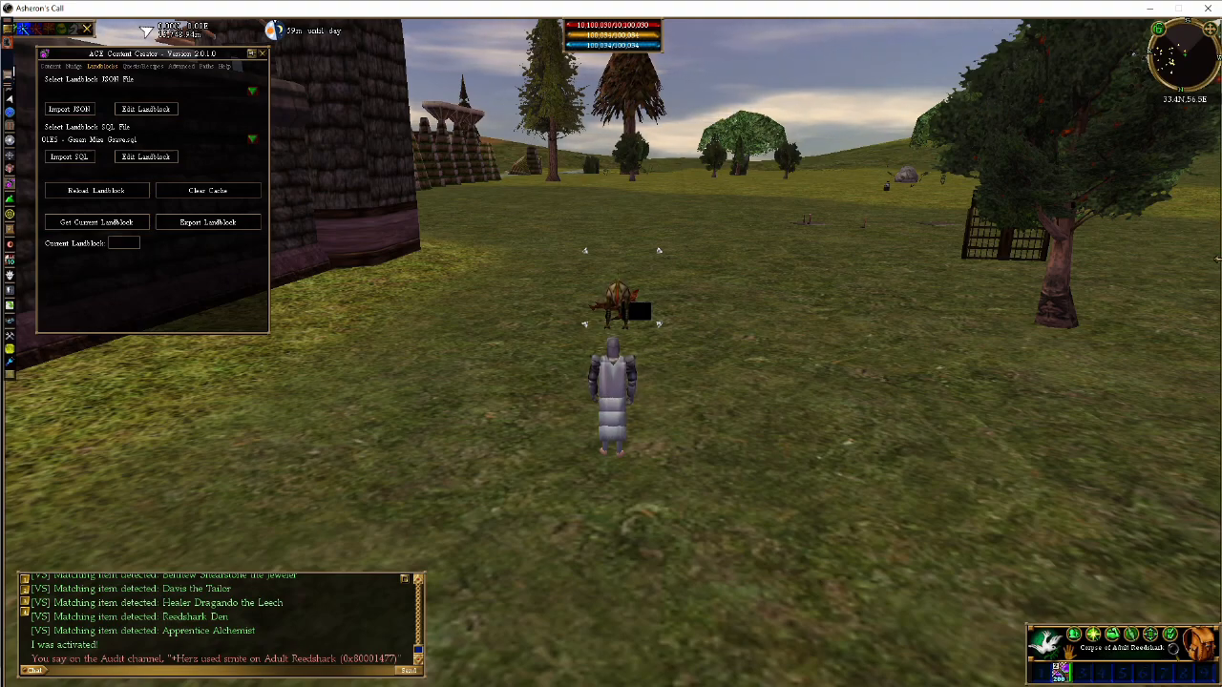
left_click(639, 332)
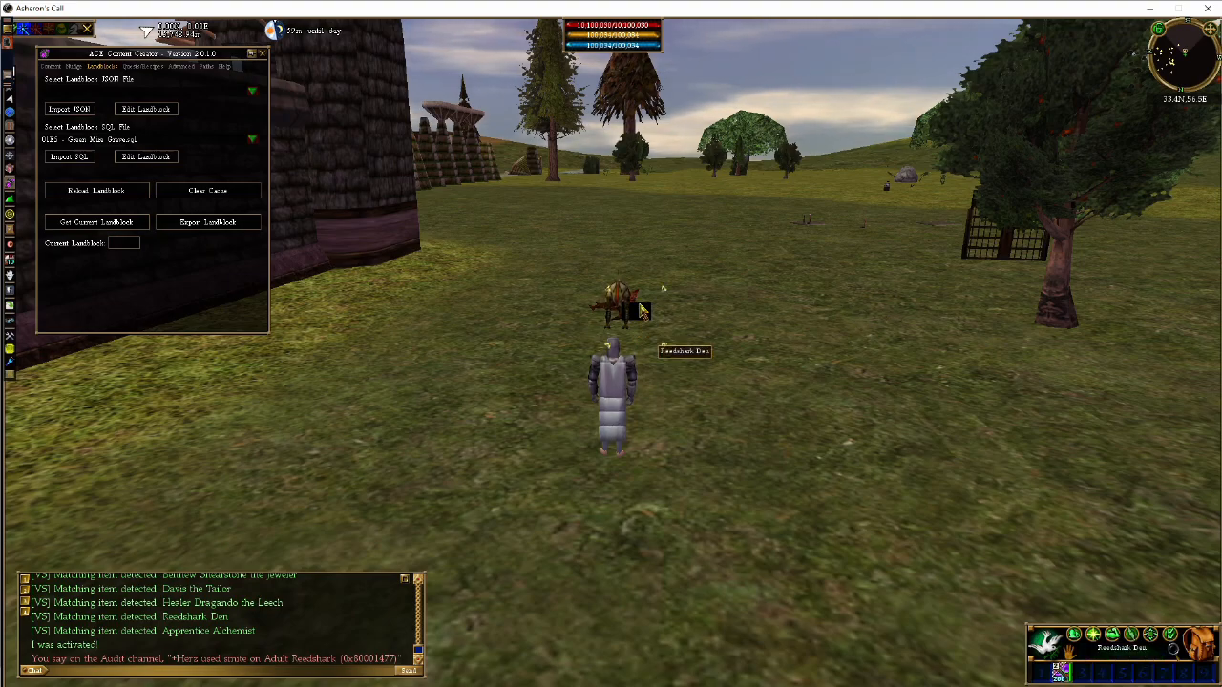
left_click(635, 303)
left_click(632, 292)
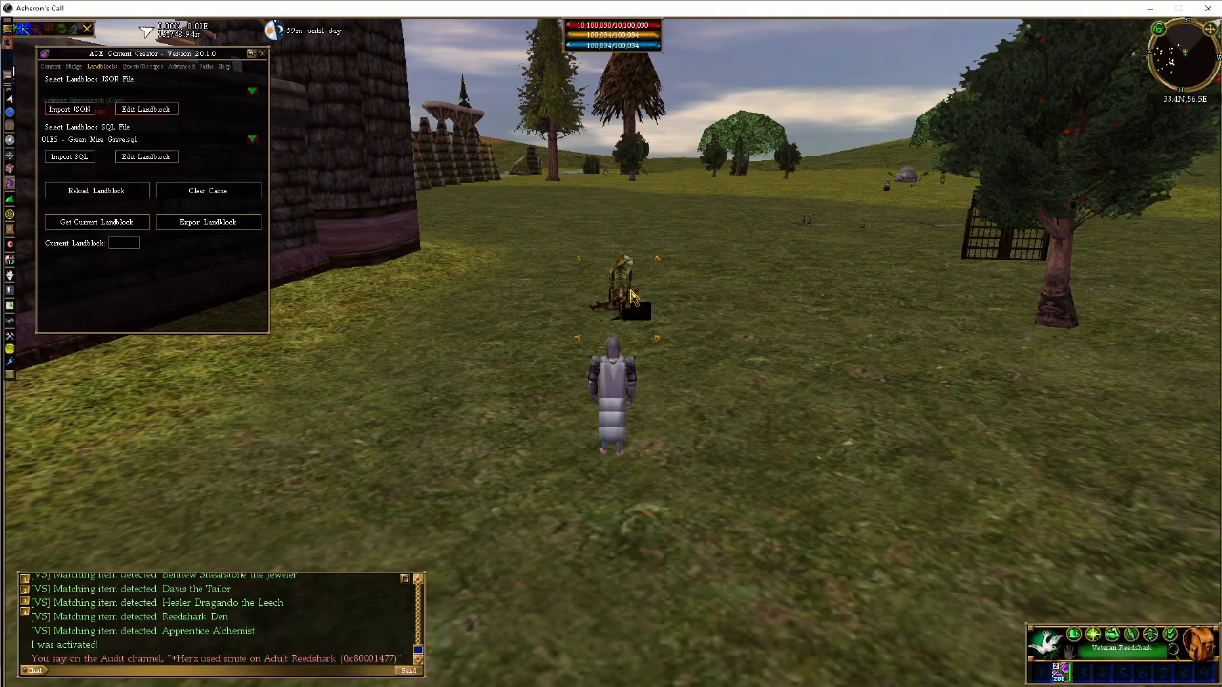
left_click(635, 296)
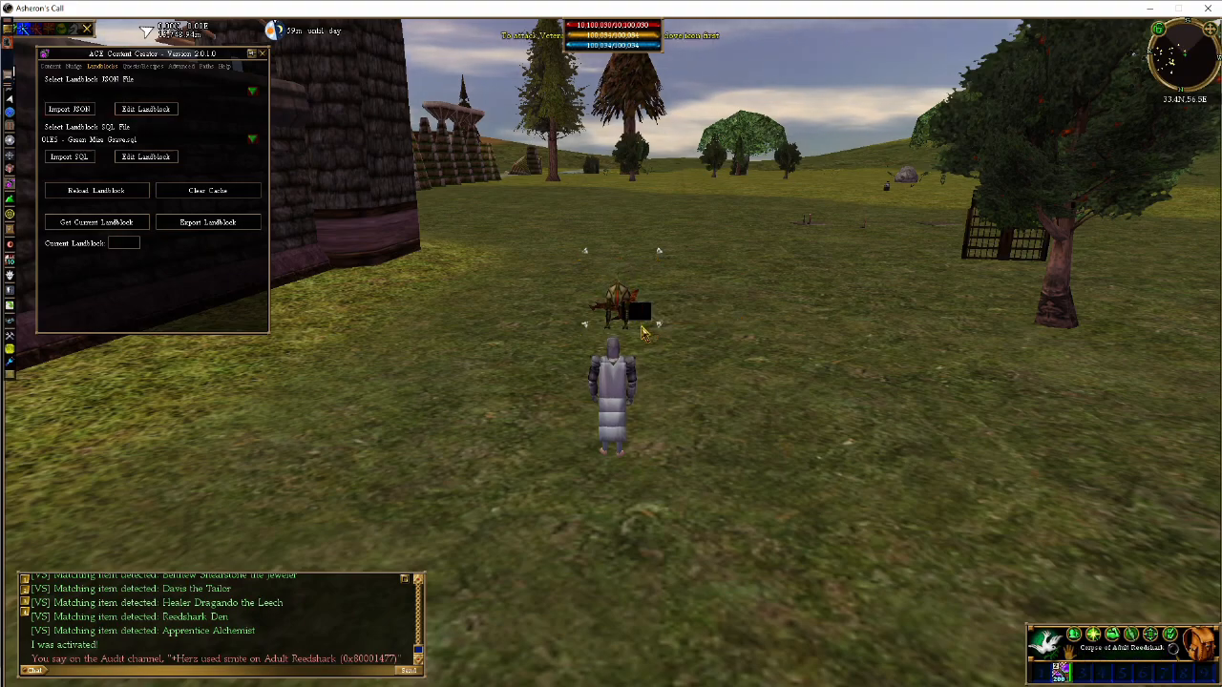